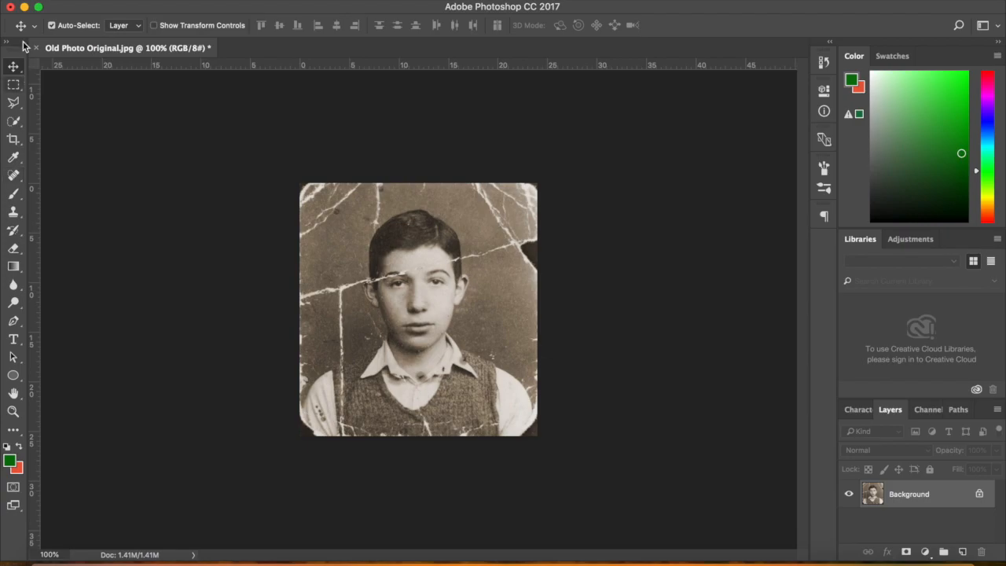
Inspect the Spot Healing Brush, Clone Stamp and Brush tool variants, finishing on the Clone Stamp Tool
click(13, 178)
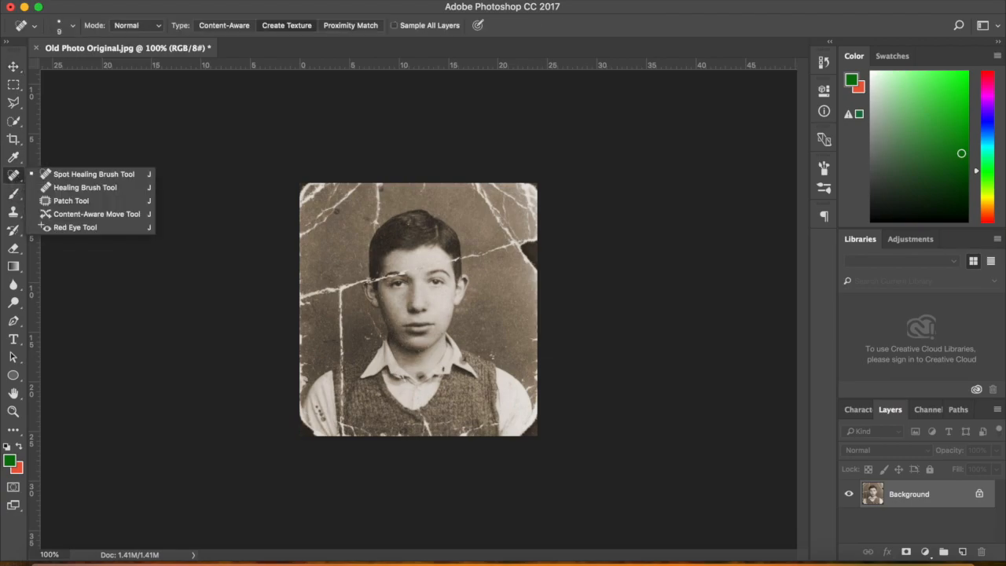
click(102, 176)
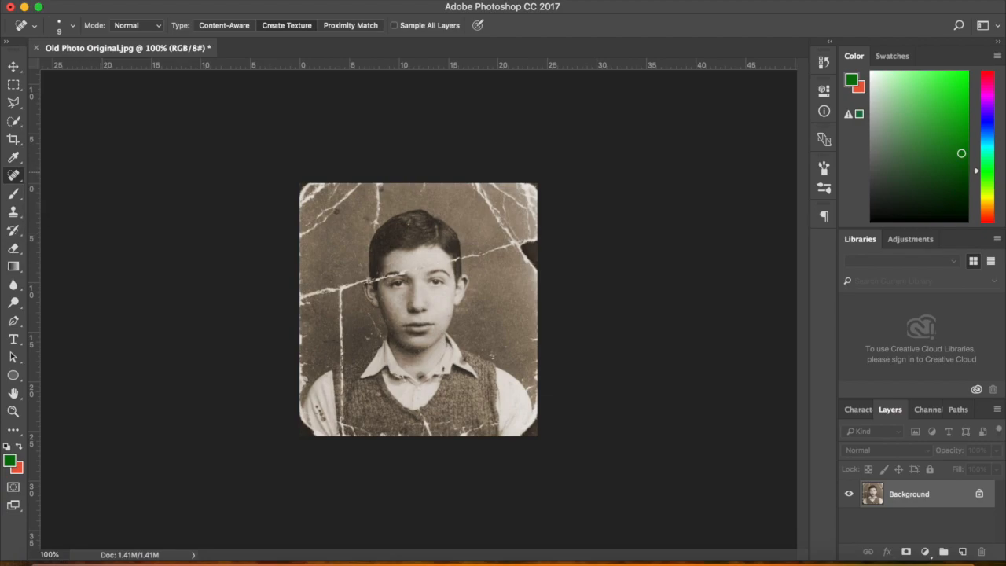
click(13, 214)
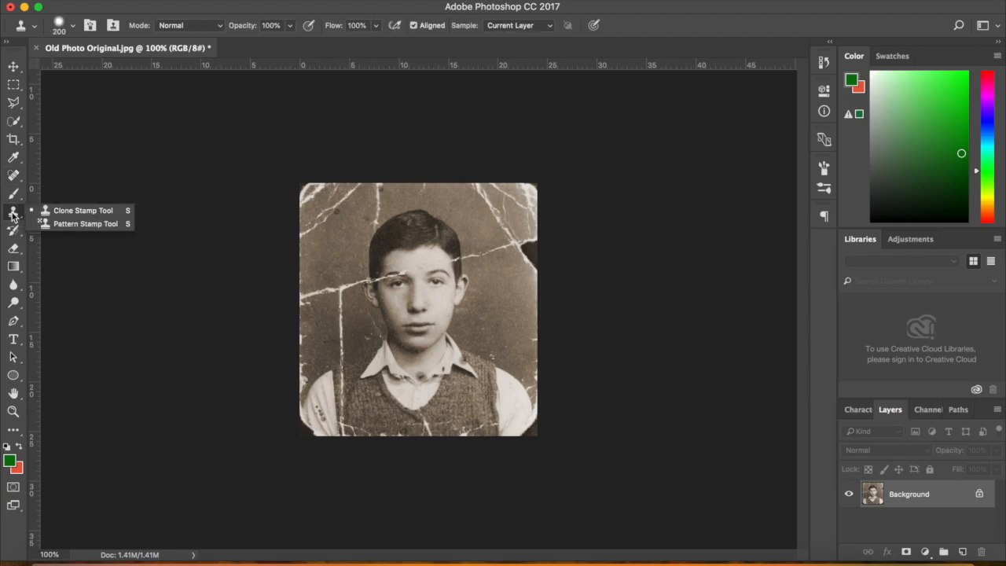
click(76, 212)
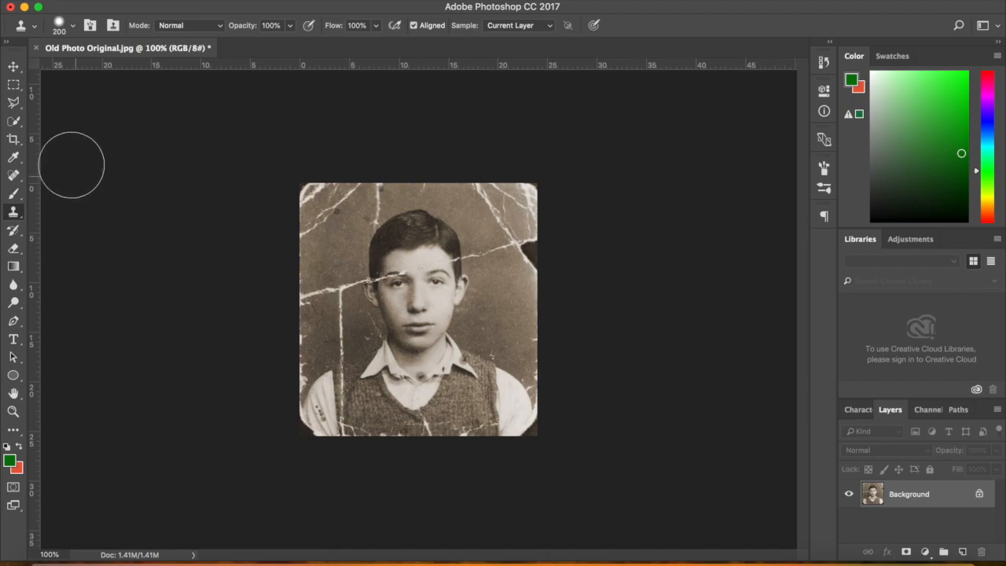
click(12, 195)
right_click(12, 196)
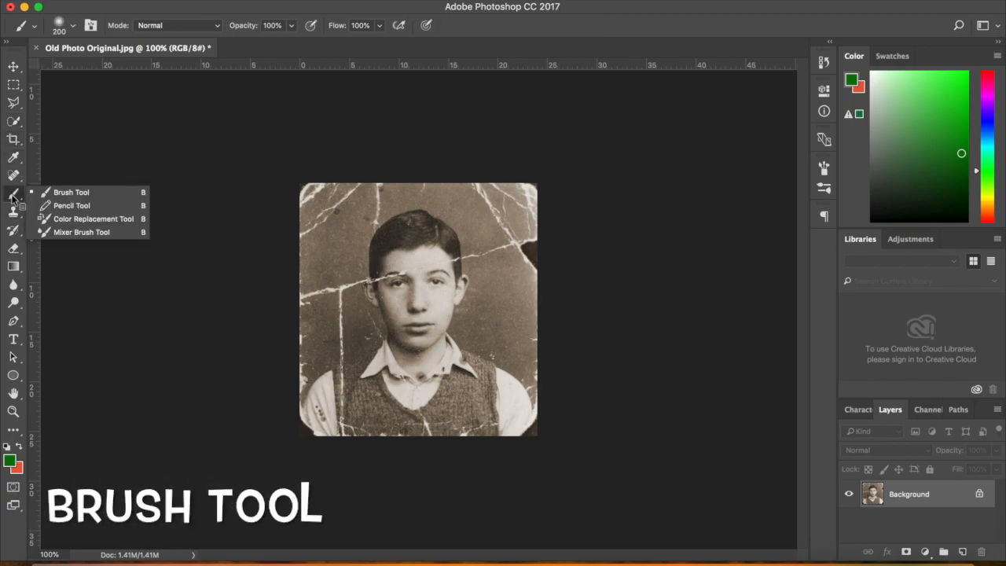
click(96, 198)
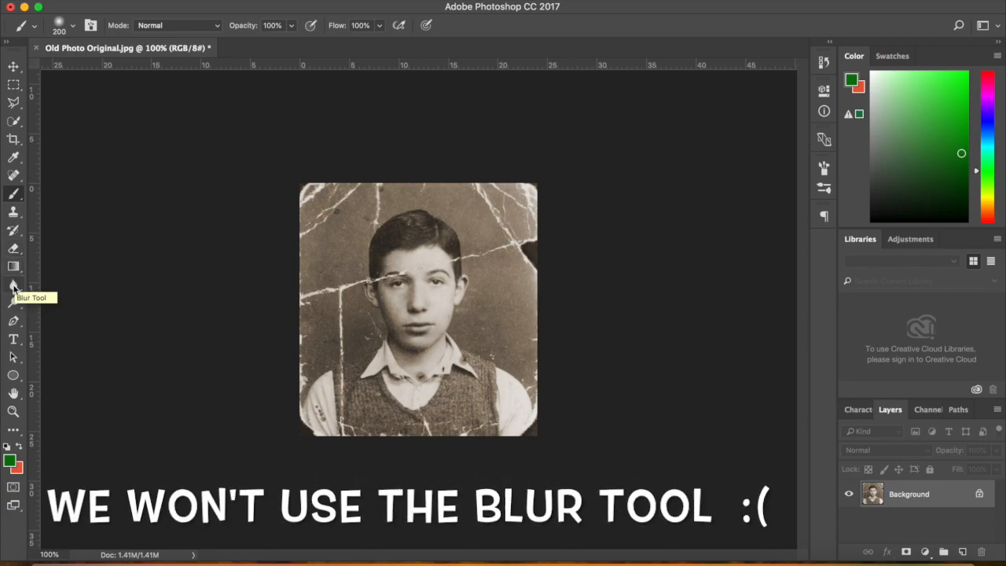
click(12, 215)
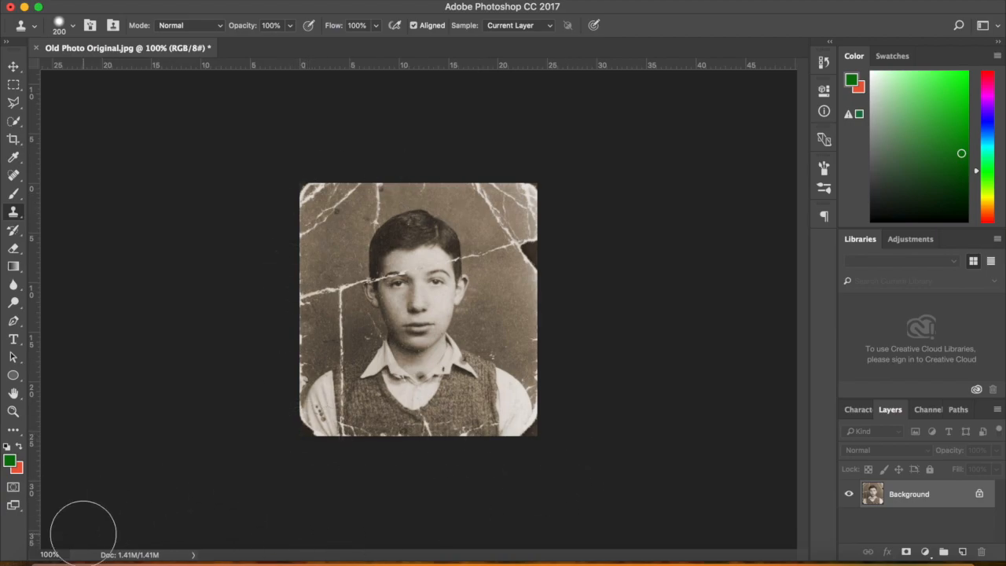
click(52, 560)
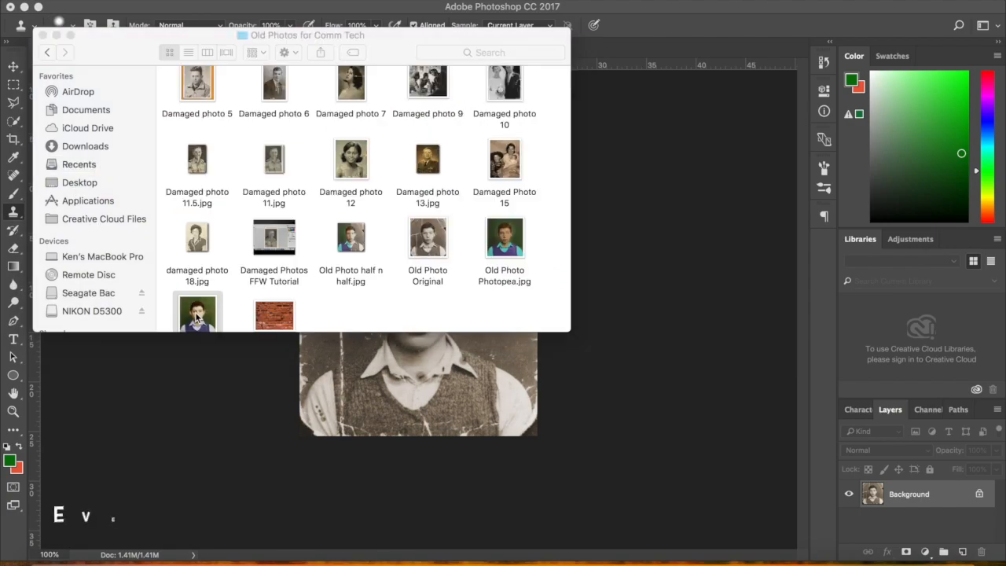
double_click(195, 313)
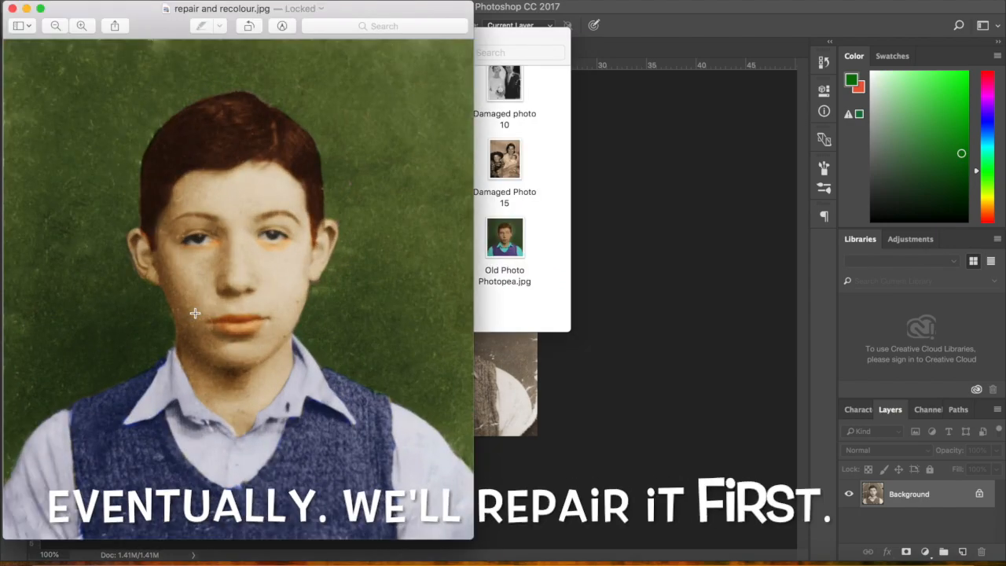
click(672, 253)
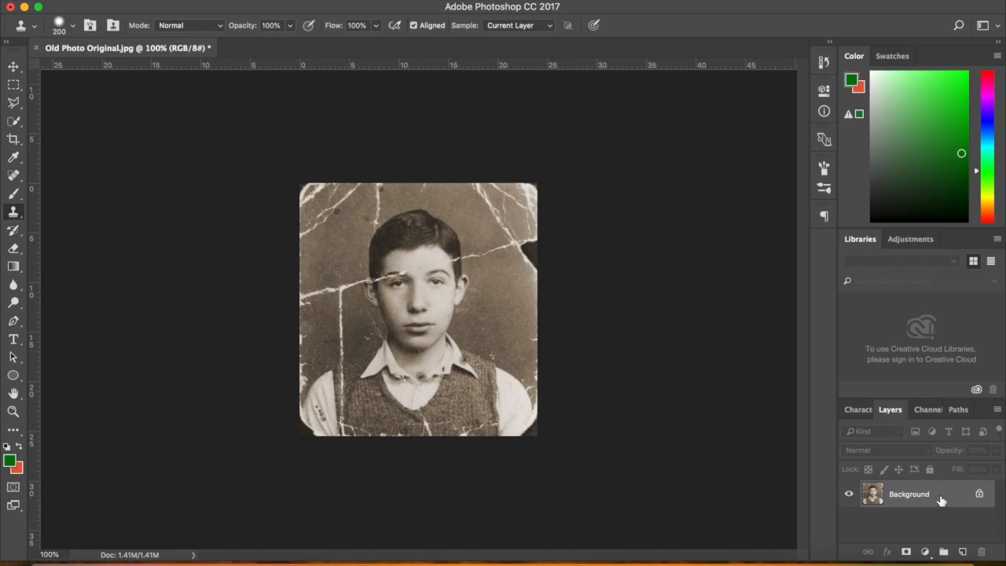
Duplicate the Background layer into Layer 1 with Cmd+J and select Layer 1 for repairs
drag(942, 501, 942, 501)
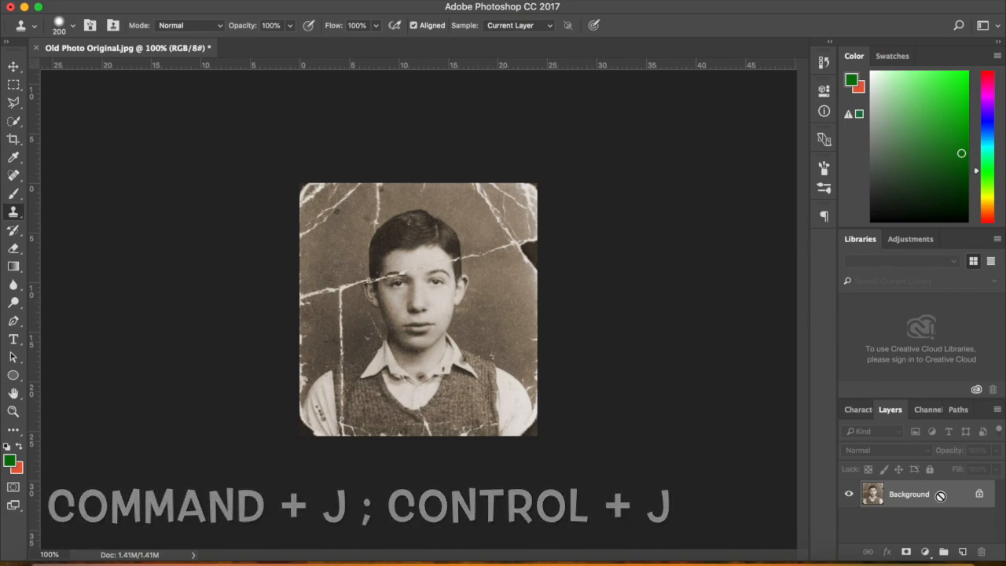
key(super+j)
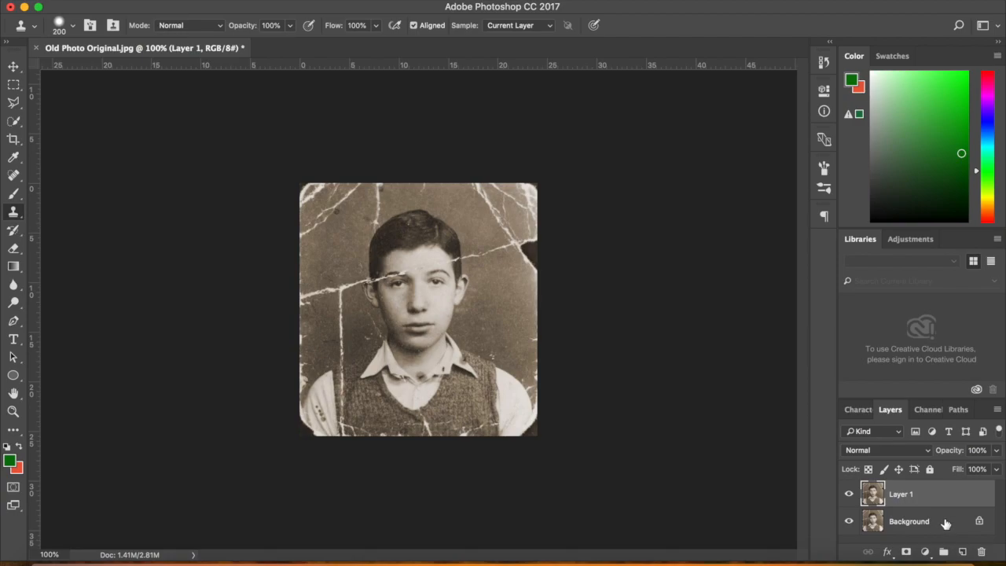
click(946, 523)
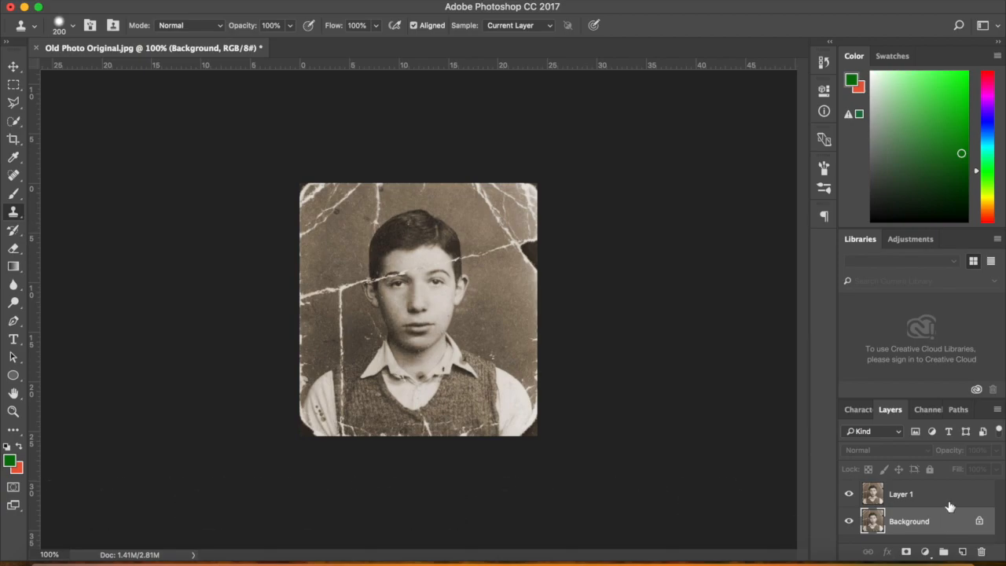
click(955, 495)
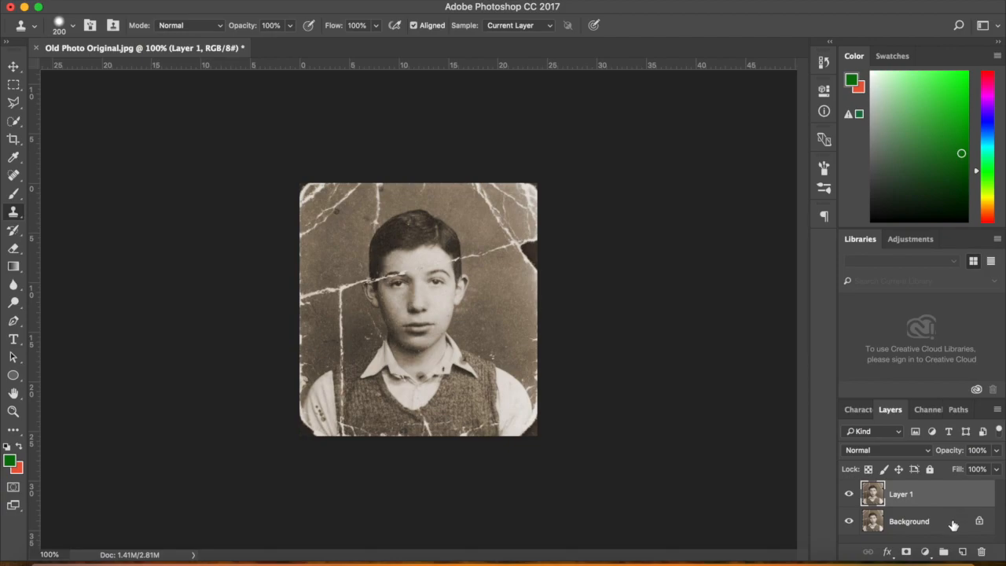
click(953, 525)
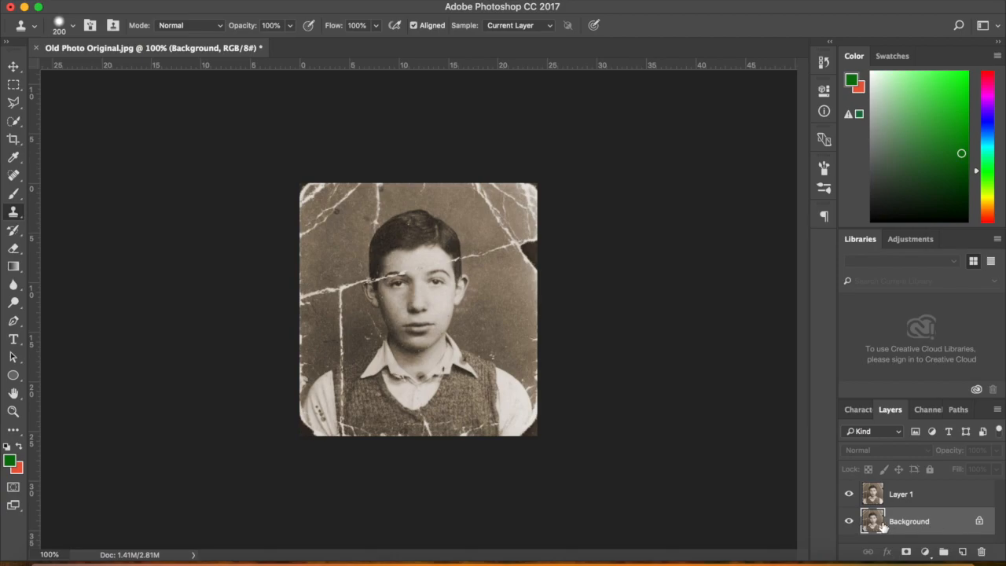
click(935, 493)
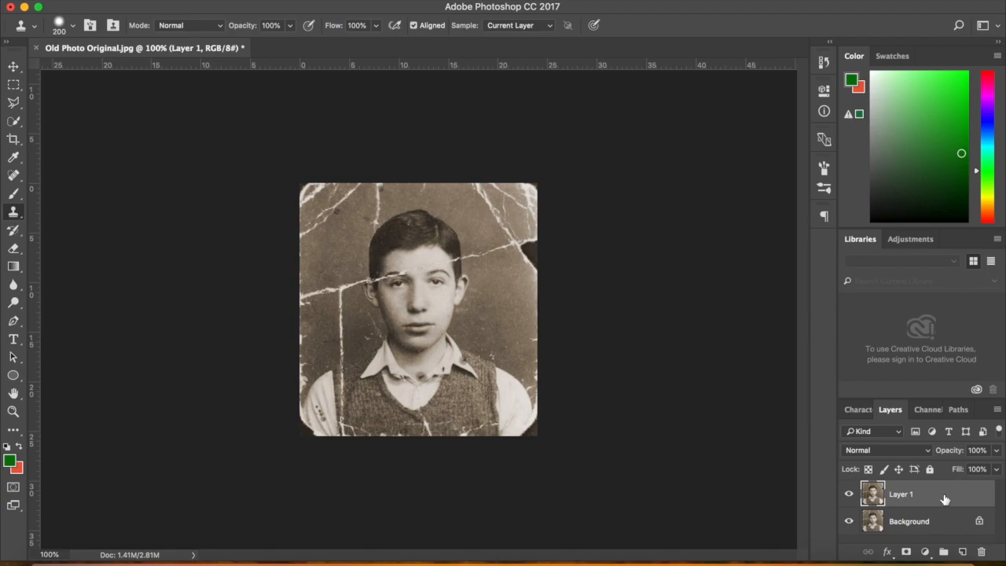
click(13, 193)
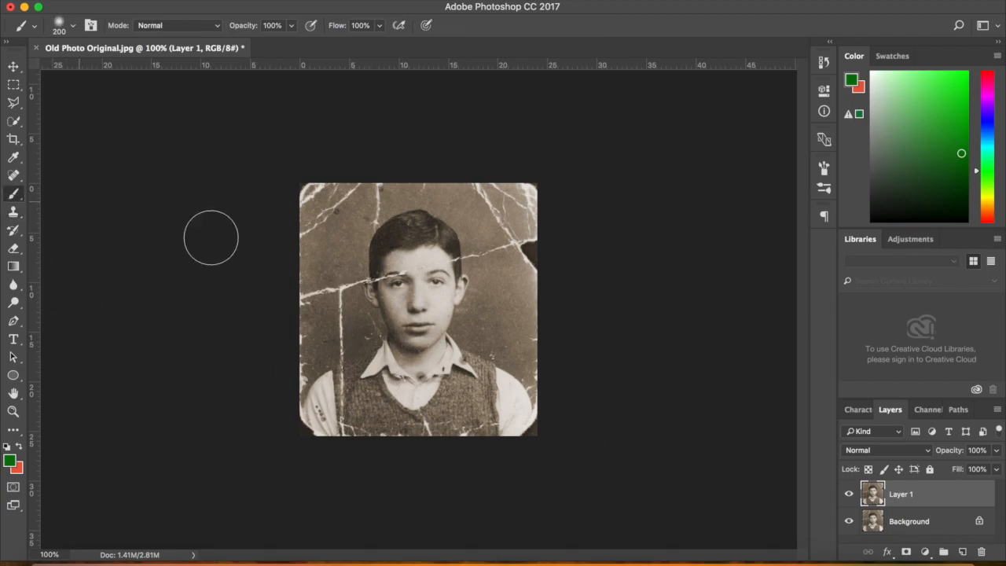
drag(346, 245, 582, 409)
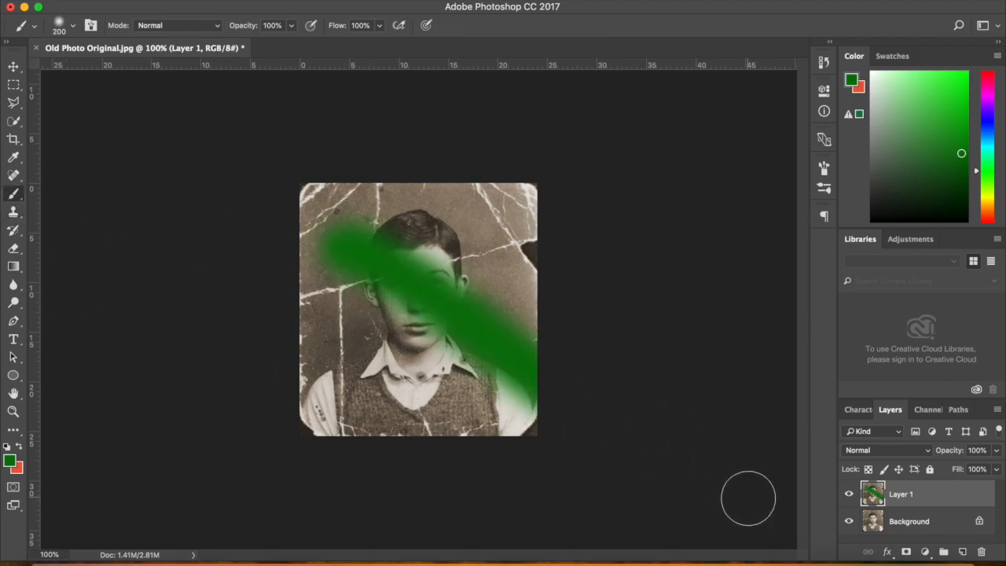
click(850, 495)
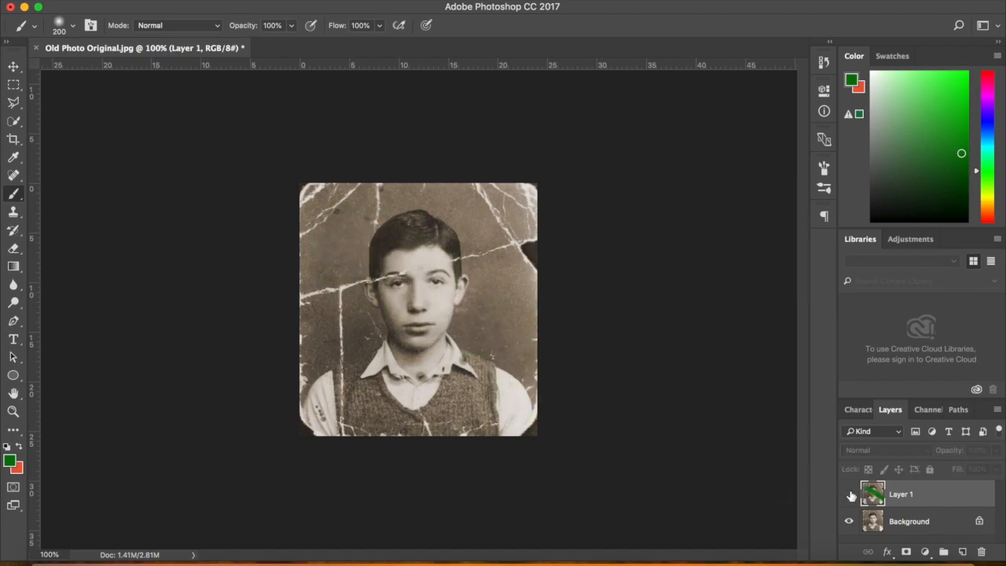
click(850, 495)
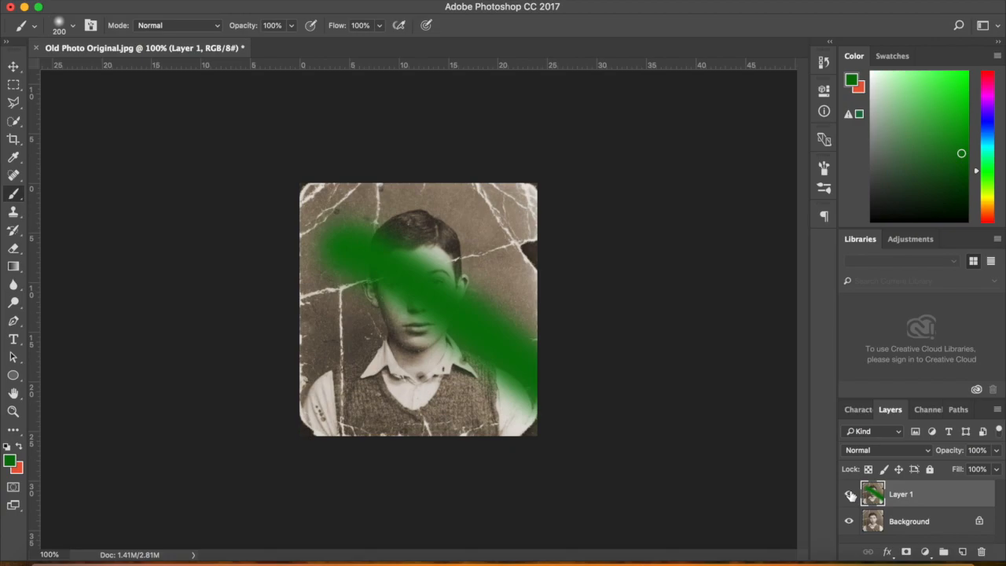
click(850, 495)
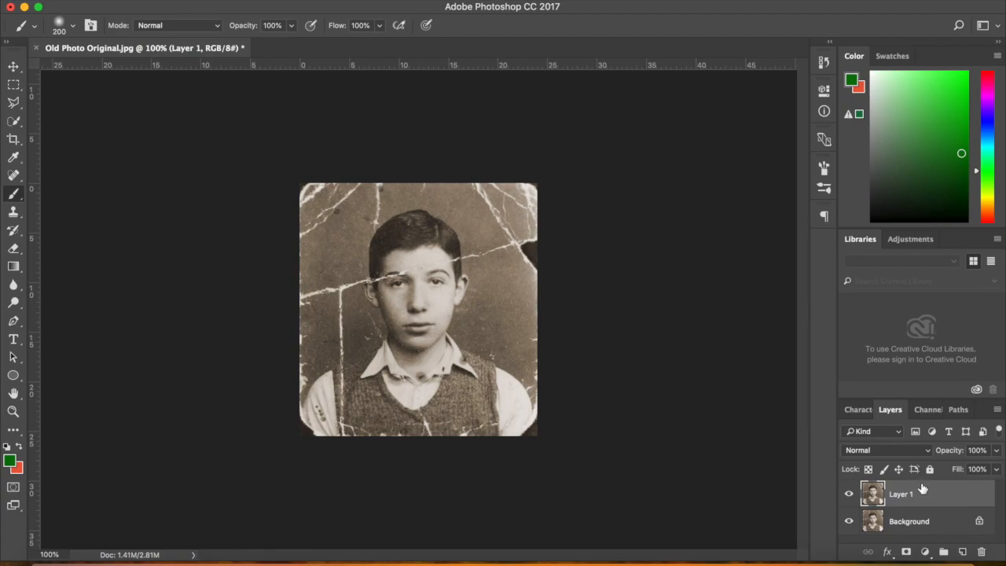
key(ctrl+z)
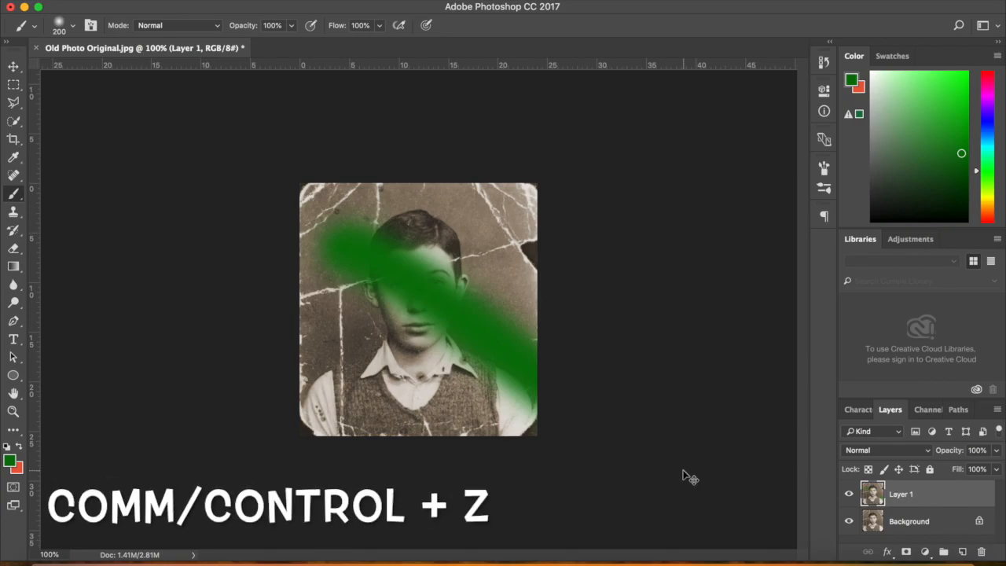
key(super+z)
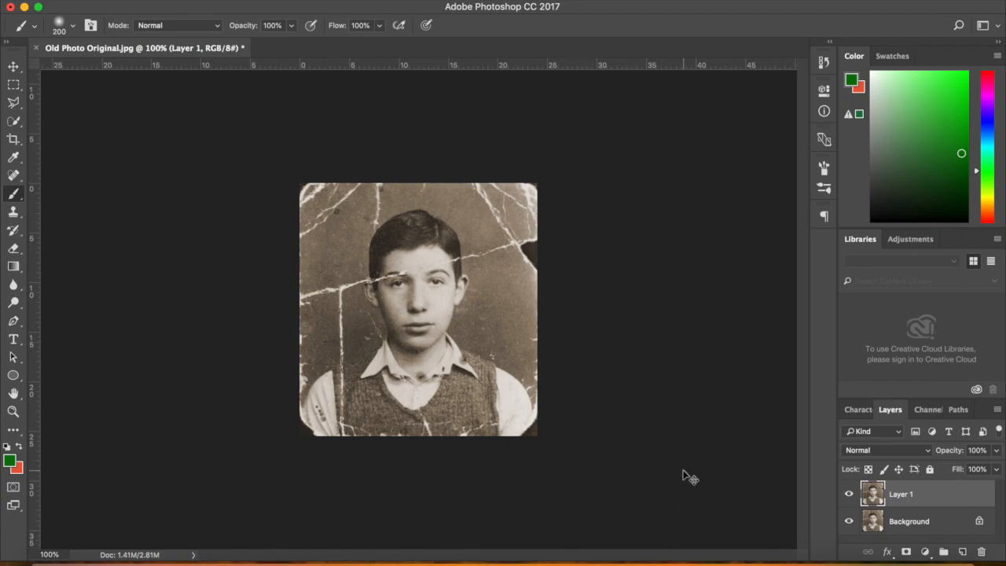
key(super+z)
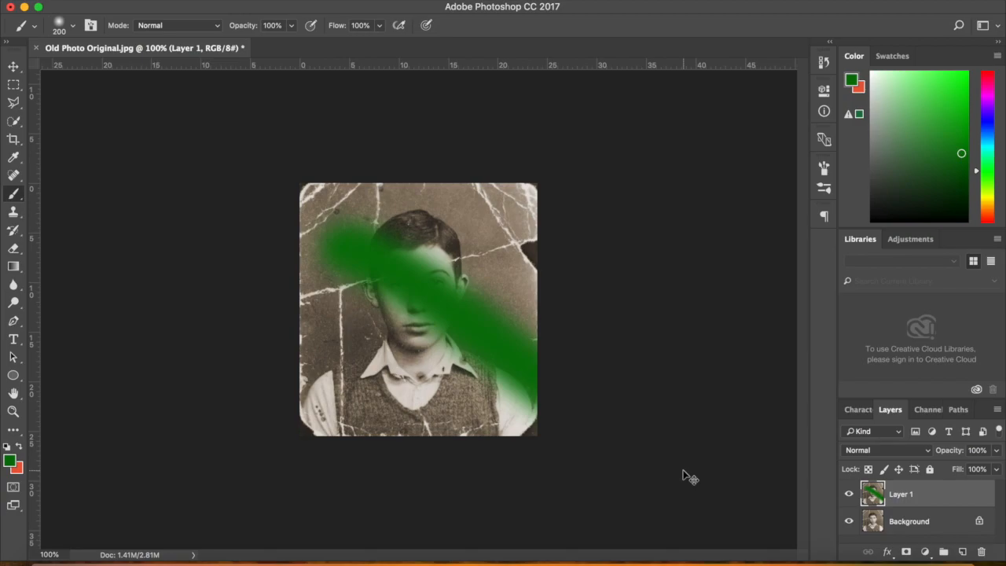
key(super+z)
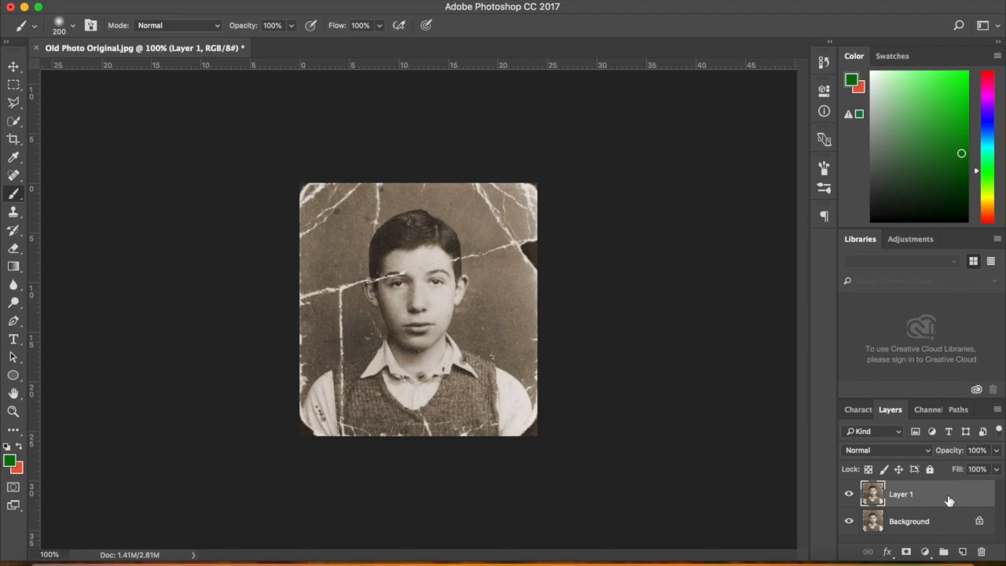
click(14, 67)
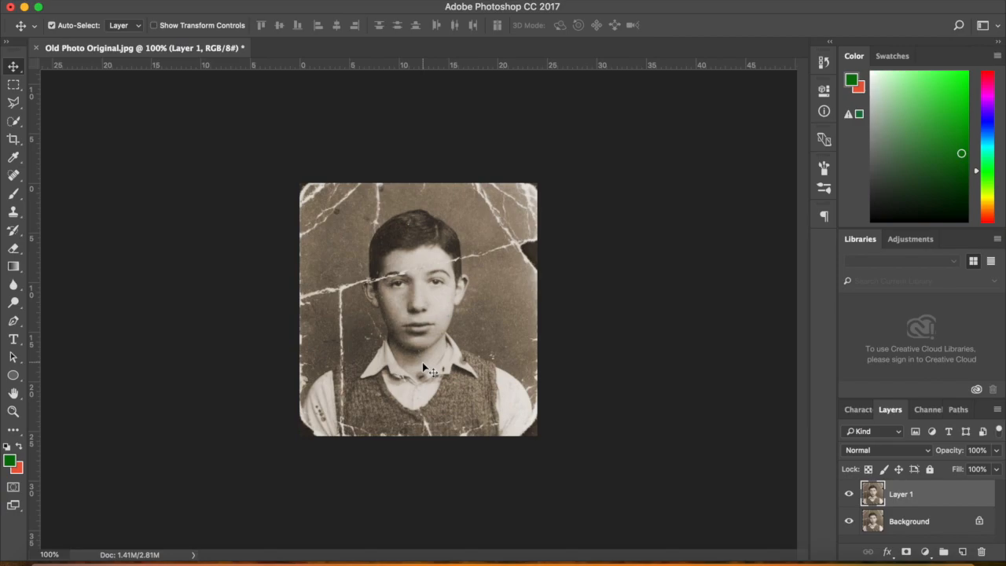
Zoom in to 400% and scroll to frame the cracks across the boy's face
key(super)
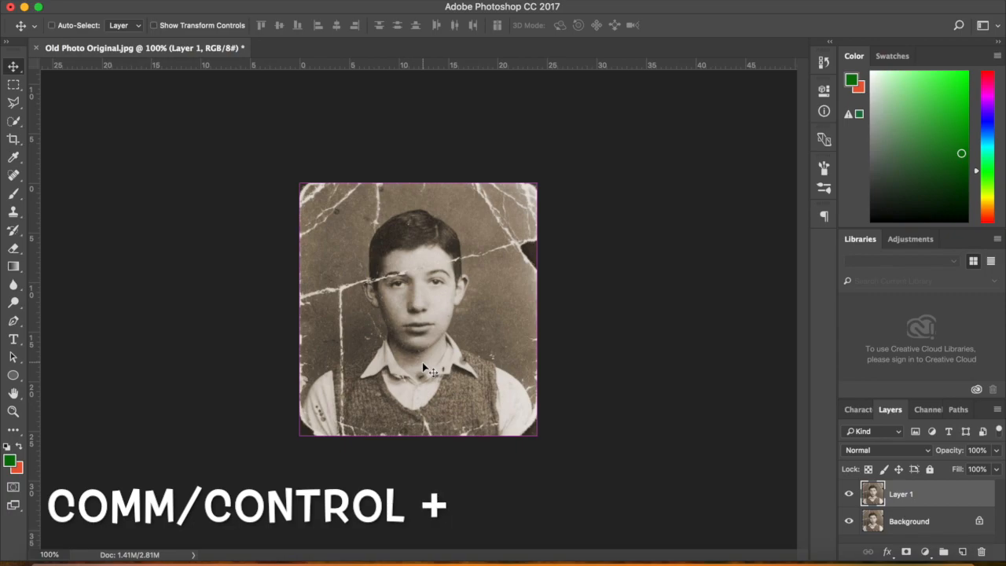
key(super+plus)
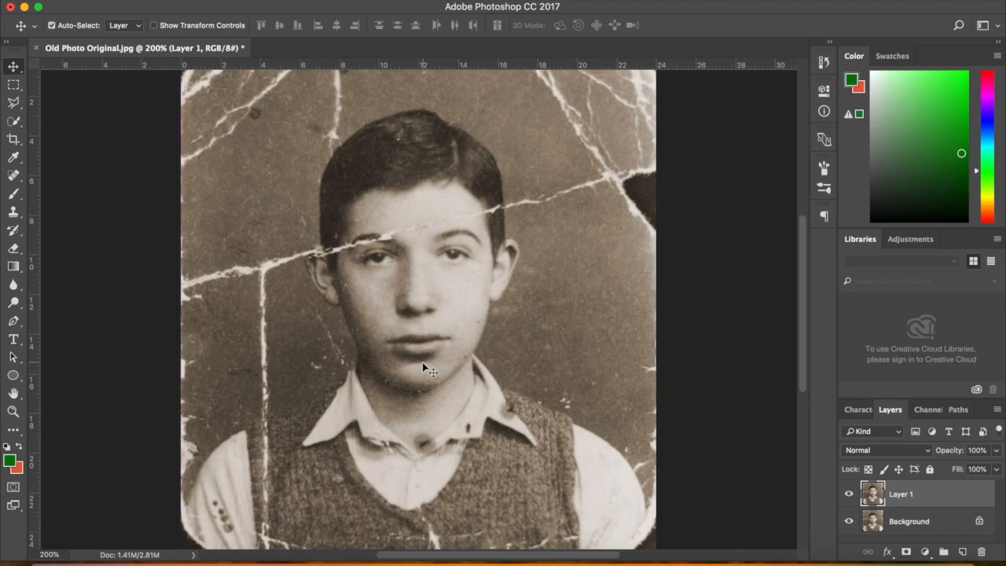
key(super+plus)
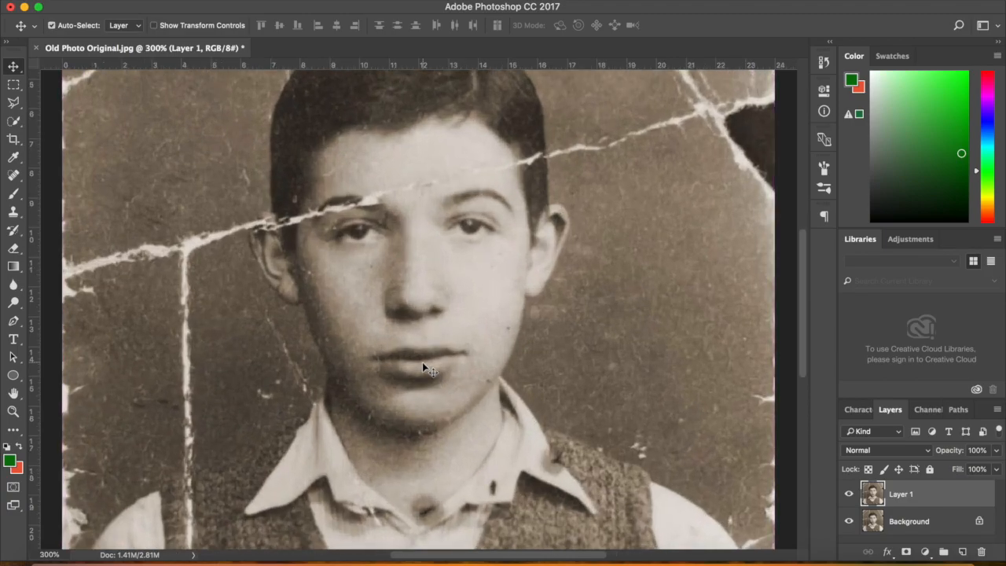
key(super+plus)
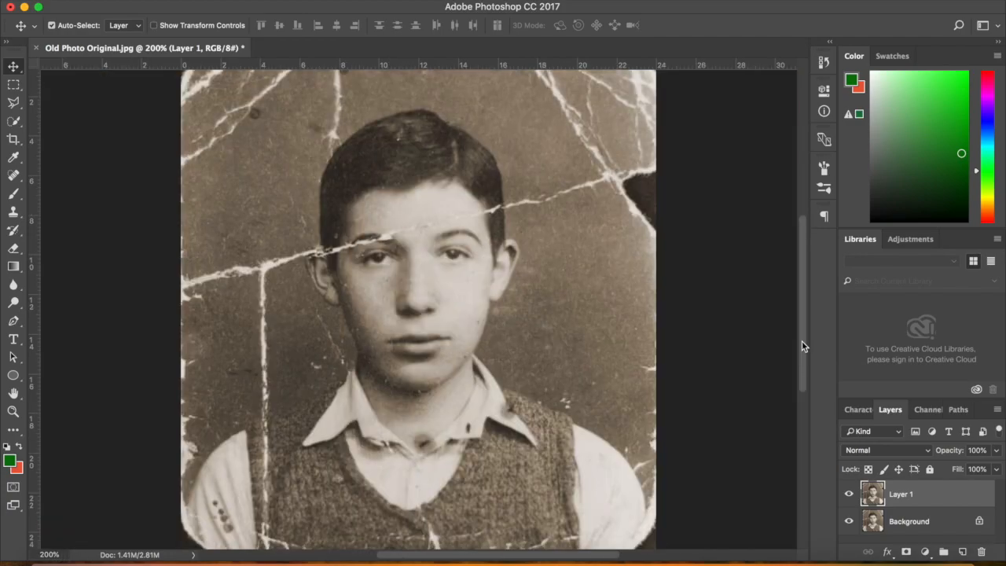
drag(802, 340, 793, 322)
drag(595, 555, 629, 563)
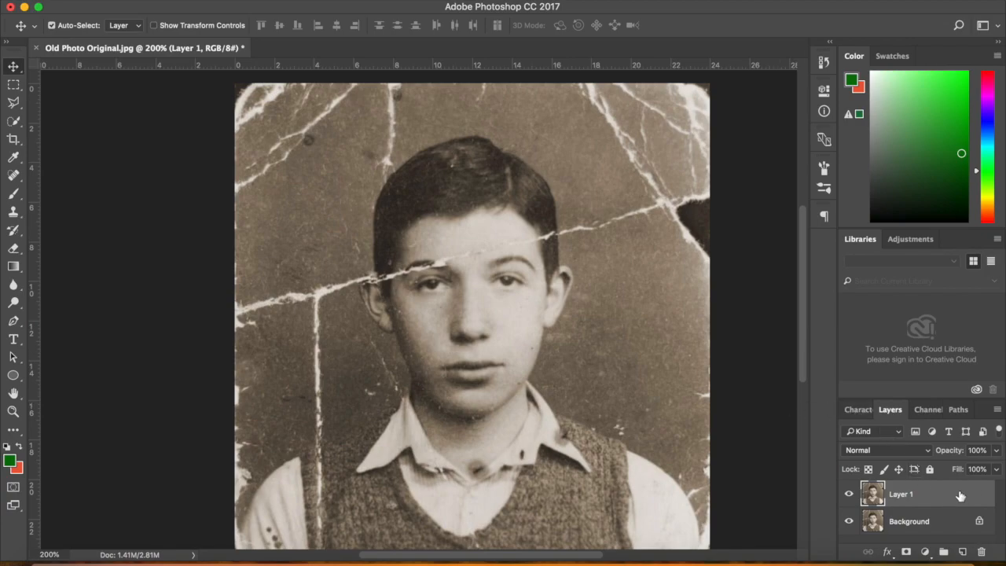
Select the Spot Healing Brush and set its brush size to 50 px
click(14, 176)
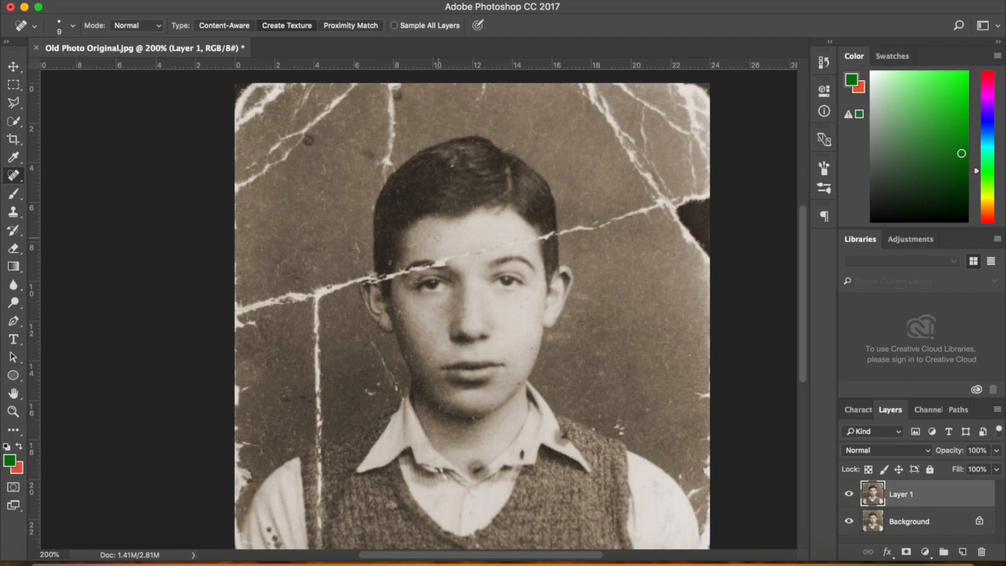
key(bracketright)
key(bracketright)
key(bracketright)
key(bracketright)
key(bracketright)
key(bracketright)
key(bracketright)
key(bracketright)
key(bracketright)
key(bracketright)
key(bracketright)
key(bracketright)
key(bracketright)
key(bracketright)
key(bracketright)
key(bracketleft)
key(bracketleft)
key(bracketleft)
key(bracketleft)
key(bracketleft)
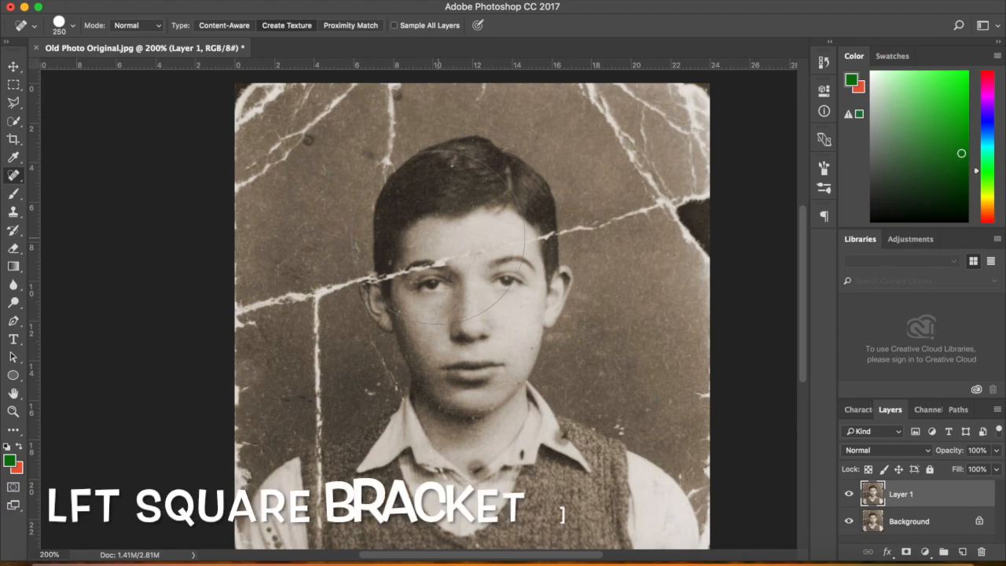
key(bracketleft)
key(bracketleft)
key(bracketleft)
key(bracketleft)
key(bracketleft)
key(bracketleft)
key(bracketleft)
key(bracketleft)
key(bracketleft)
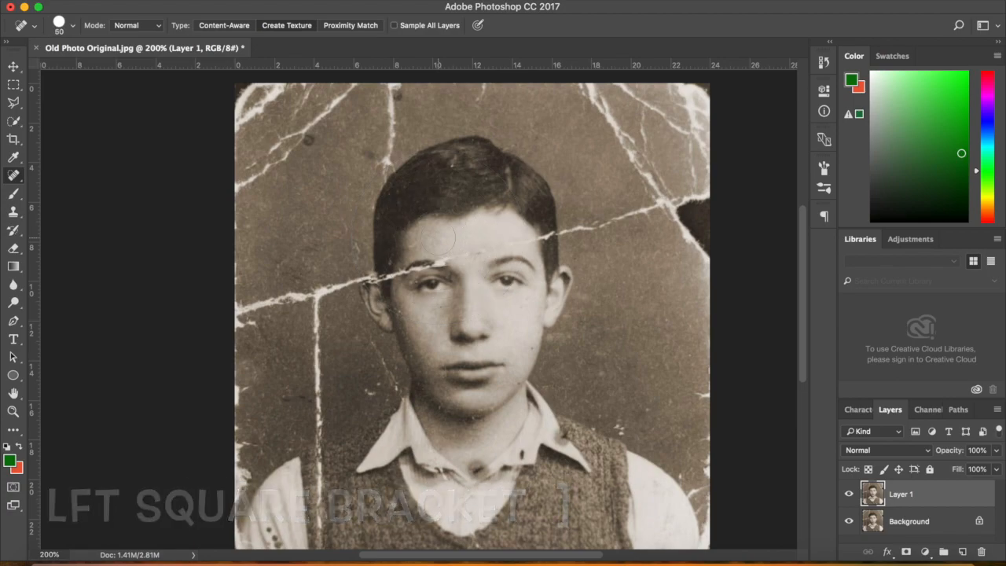
click(73, 27)
mouse_move(34, 66)
mouse_down()
mouse_move(58, 69)
mouse_move(33, 68)
mouse_up()
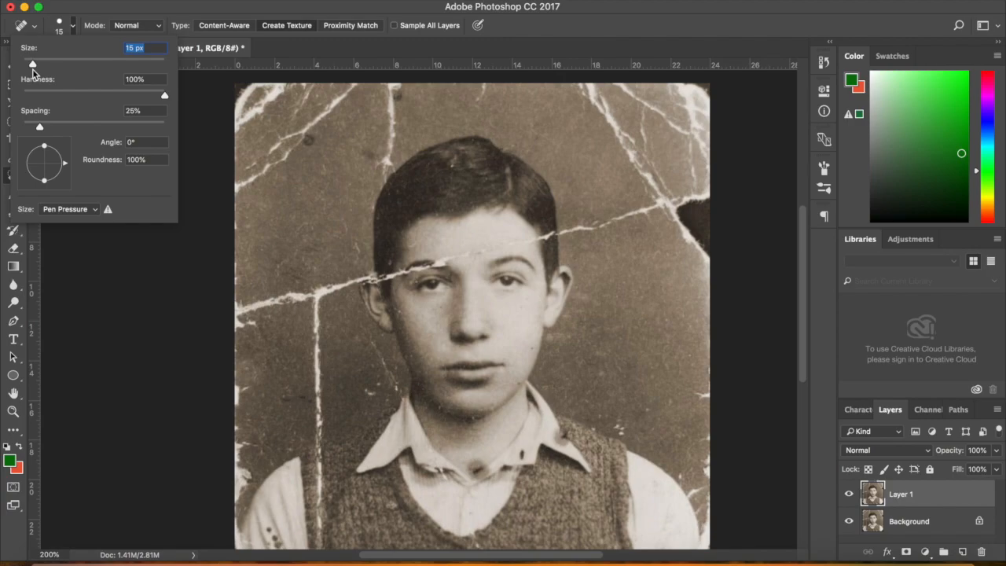
text(50)
key(Return)
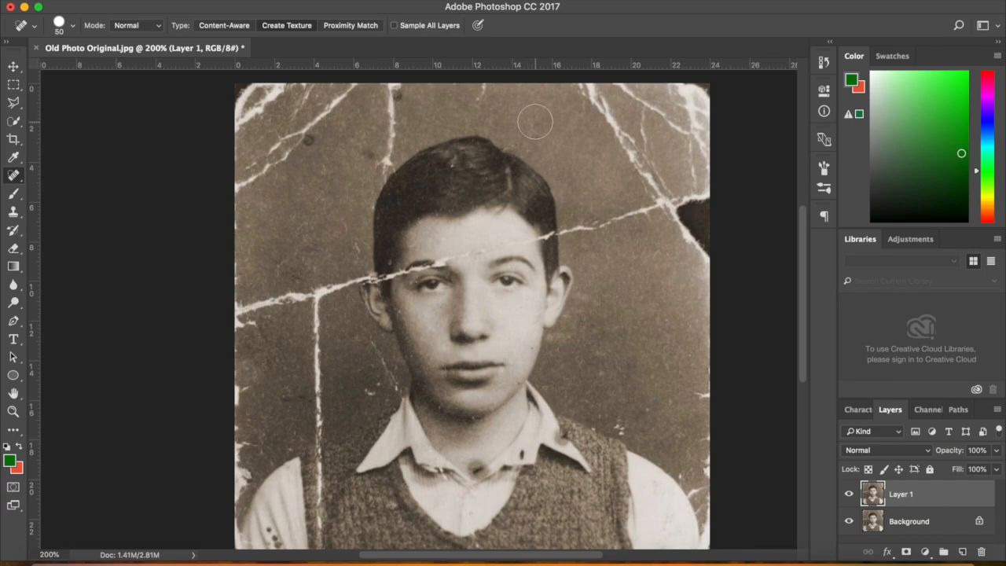
With a 9 px brush, heal cracks right of the head, at the top-right corner and right edge
key(bracketleft)
key(bracketleft)
key(bracketleft)
key(bracketleft)
key(bracketleft)
drag(559, 233, 612, 222)
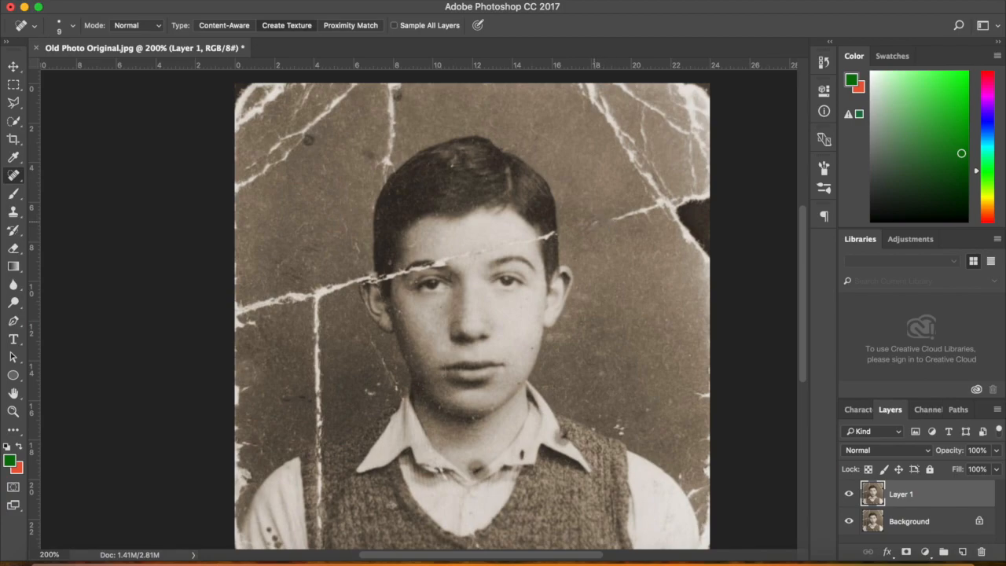
drag(595, 224, 600, 225)
drag(613, 217, 658, 205)
mouse_move(622, 87)
mouse_down()
mouse_move(654, 108)
mouse_move(643, 107)
mouse_move(647, 152)
mouse_up()
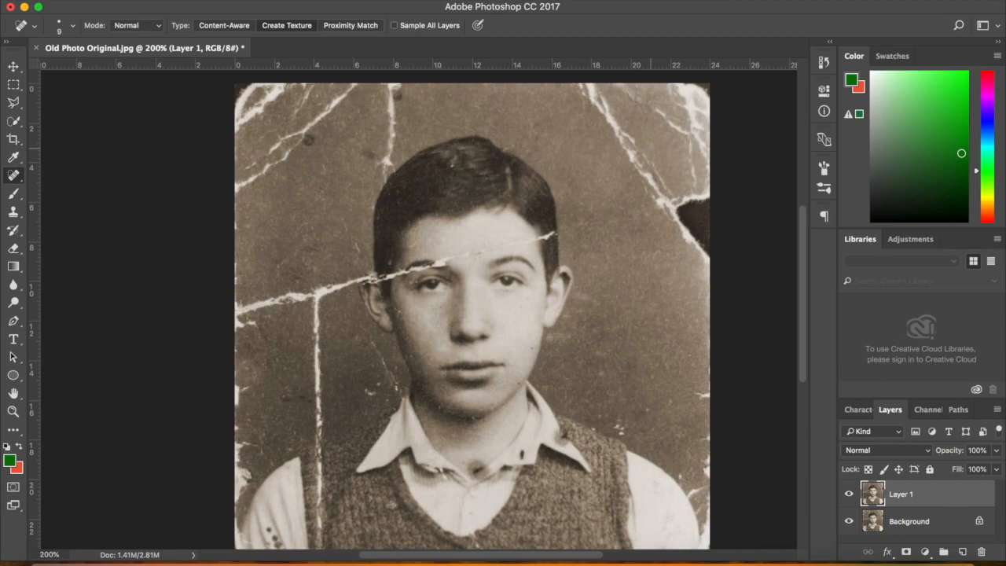
drag(655, 109, 689, 134)
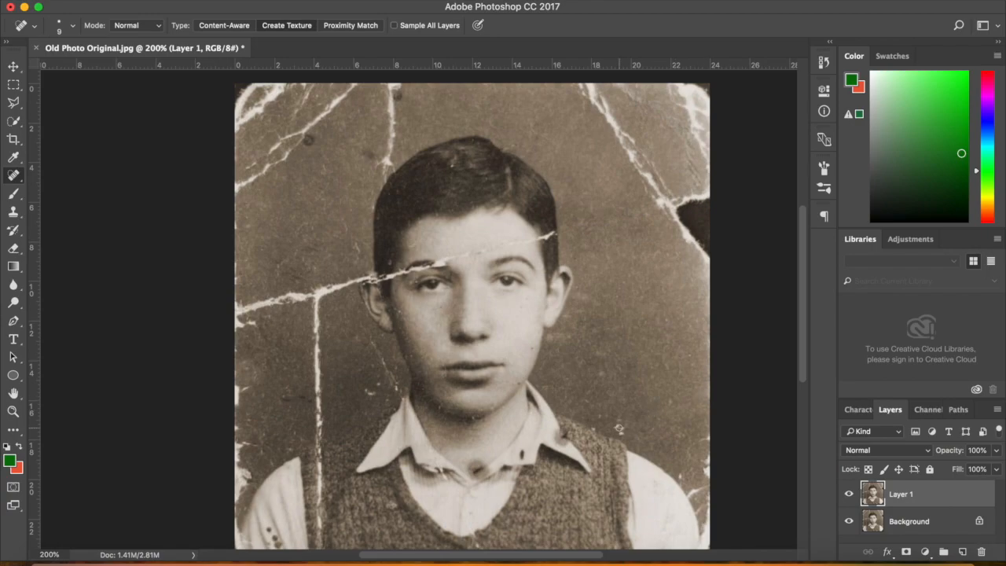
drag(616, 428, 621, 431)
drag(806, 321, 804, 380)
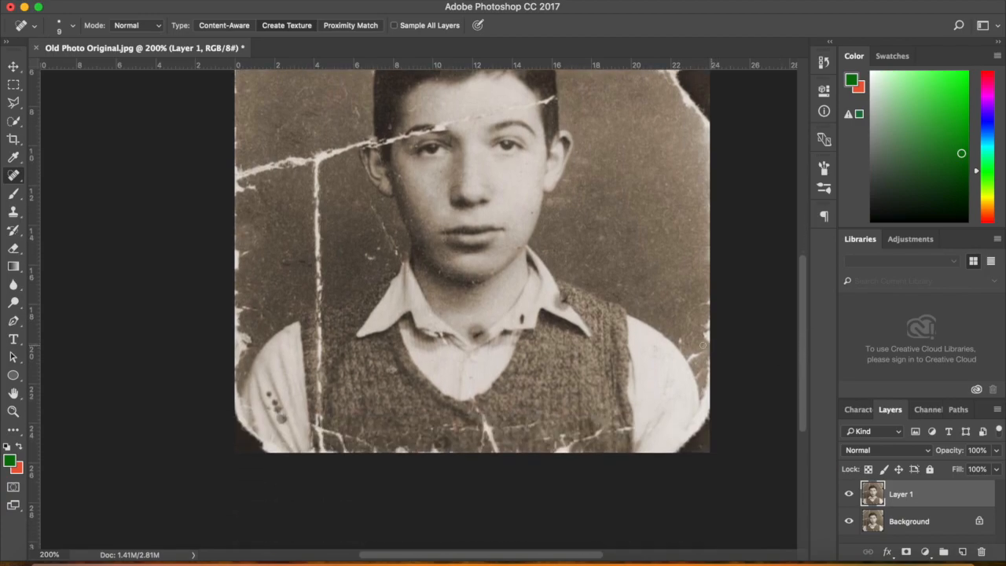
drag(709, 300, 687, 324)
drag(709, 318, 704, 334)
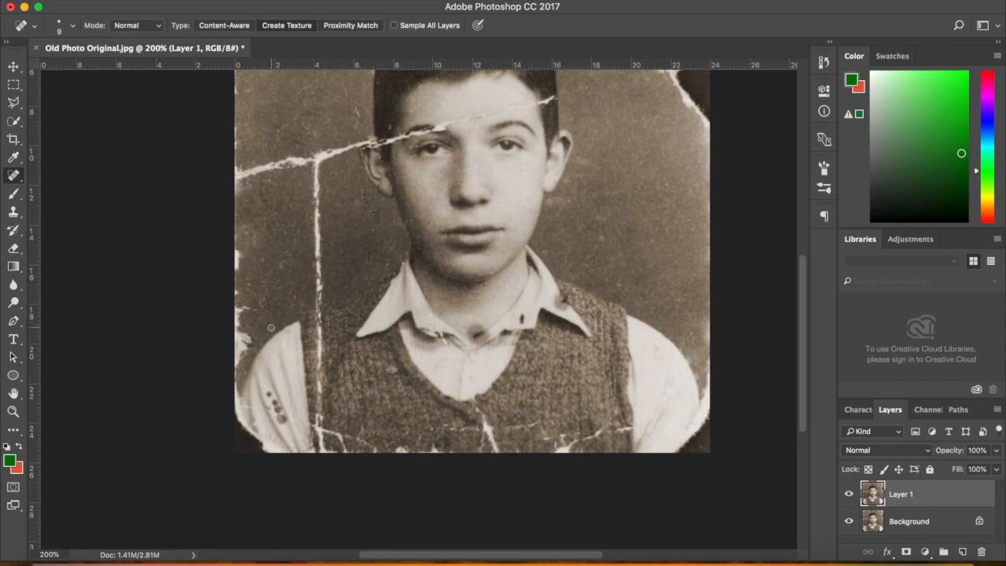
Heal the scratches along the photo's left edge and a crack near the top, resizing to 25 px
mouse_move(244, 372)
mouse_down()
mouse_move(236, 379)
mouse_move(253, 345)
mouse_up()
drag(260, 310, 239, 307)
drag(239, 267, 238, 247)
drag(802, 267, 802, 203)
key(])
key(])
key(])
key(])
drag(392, 128, 392, 148)
drag(392, 167, 388, 214)
key([)
key([)
key([)
key([)
key([)
key([)
key([)
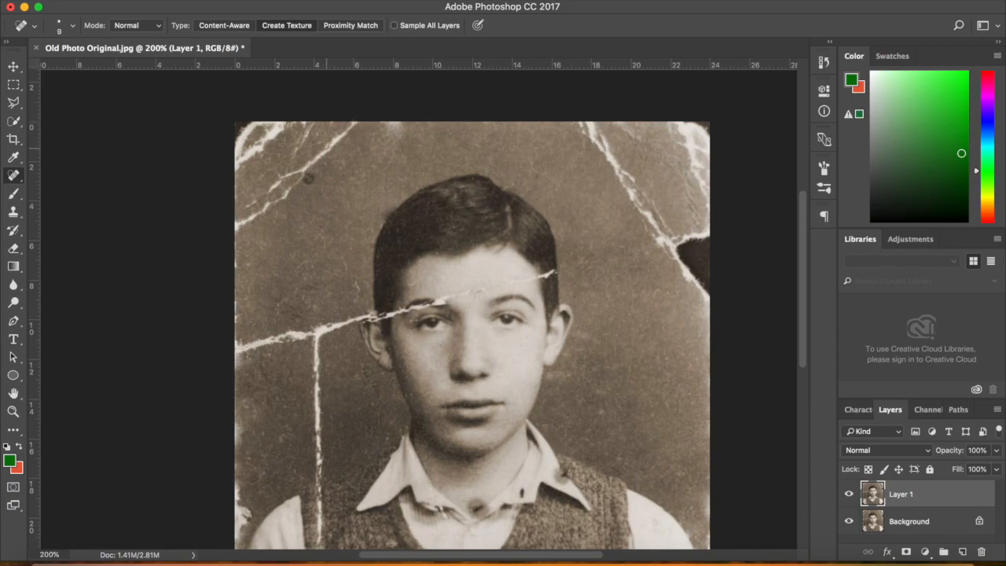
Heal the top-left crack and lower left-edge damage, then shrink the brush to 8 px and zoom out
drag(321, 154, 241, 212)
drag(301, 174, 237, 223)
key(bracketright)
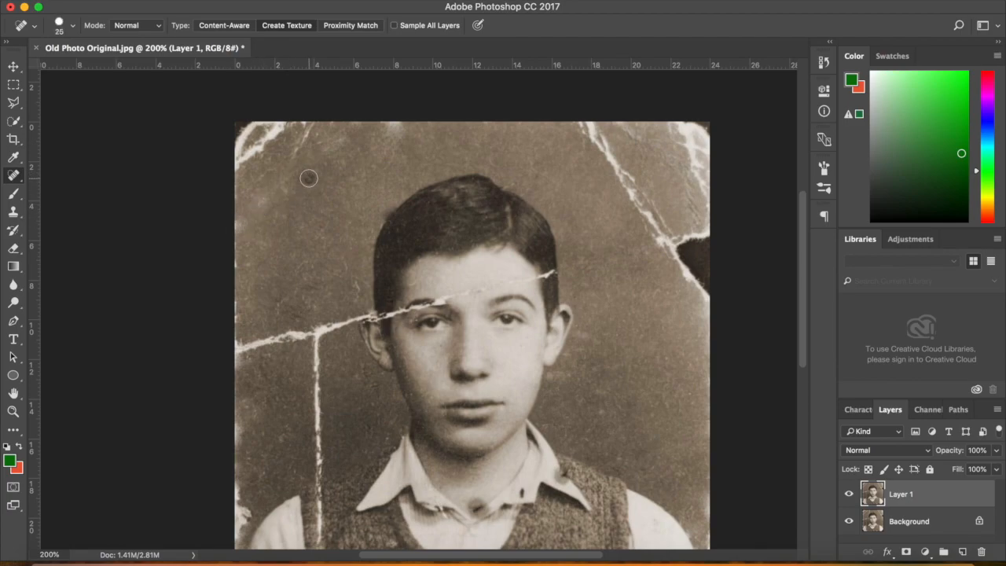
drag(306, 164, 313, 120)
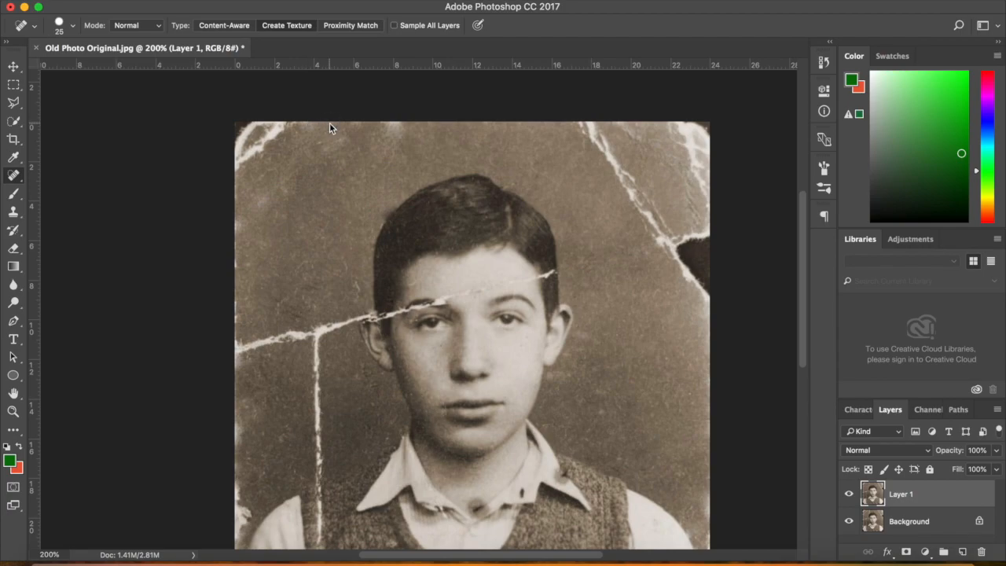
key(bracketright)
key(bracketright)
key(bracketright)
key(bracketright)
key(bracketright)
key(bracketright)
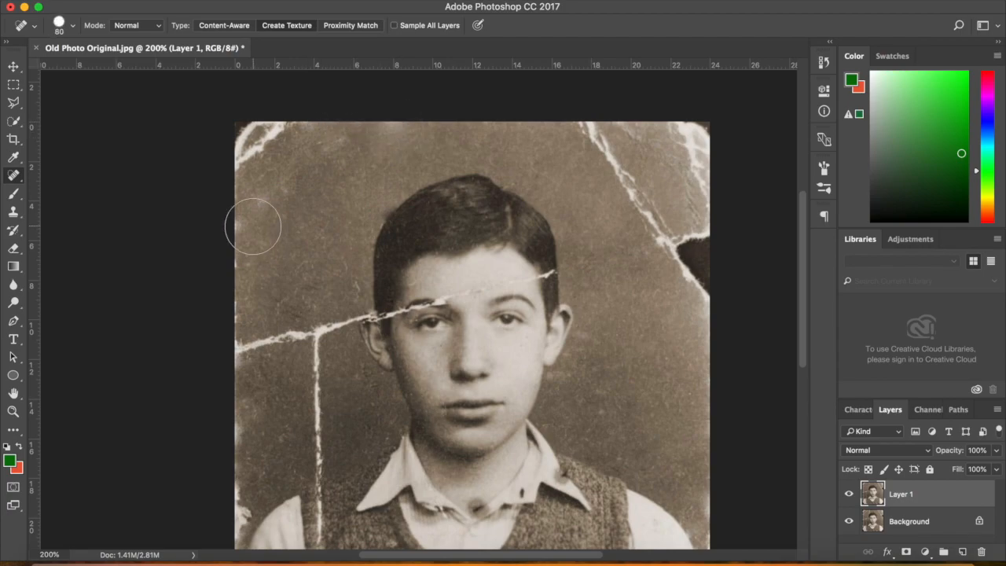
key(bracketleft)
key(bracketleft)
key(bracketleft)
key(bracketleft)
key(bracketleft)
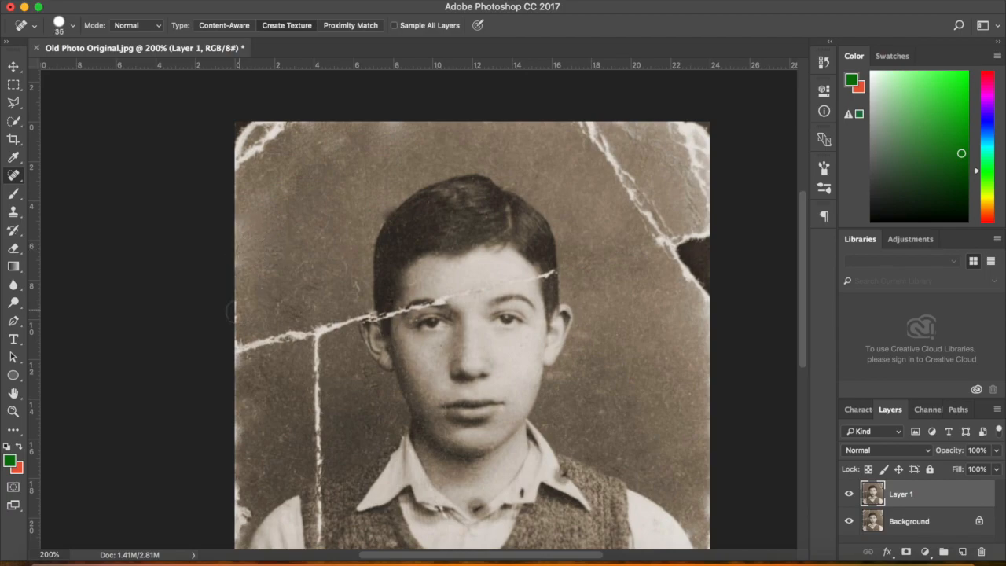
drag(245, 401, 235, 498)
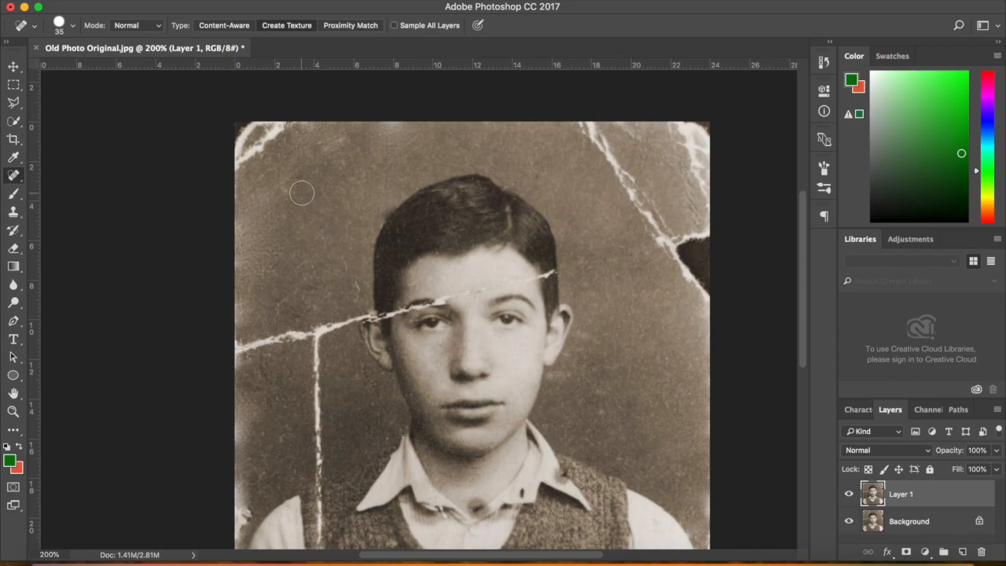
drag(801, 240, 798, 306)
key(bracketleft)
key(bracketleft)
key(bracketleft)
key(bracketleft)
key(bracketleft)
key(bracketleft)
key(bracketleft)
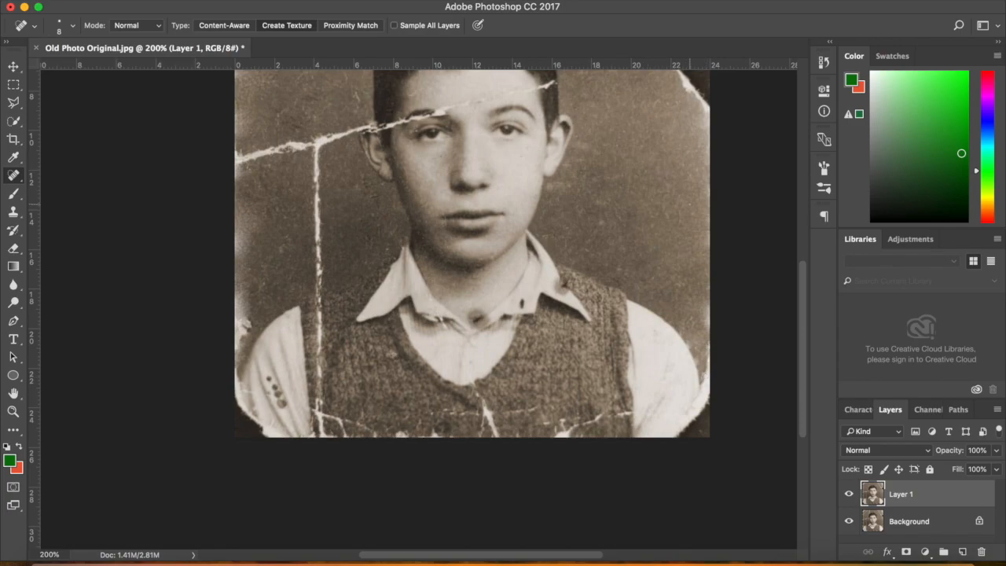
key(super+minus)
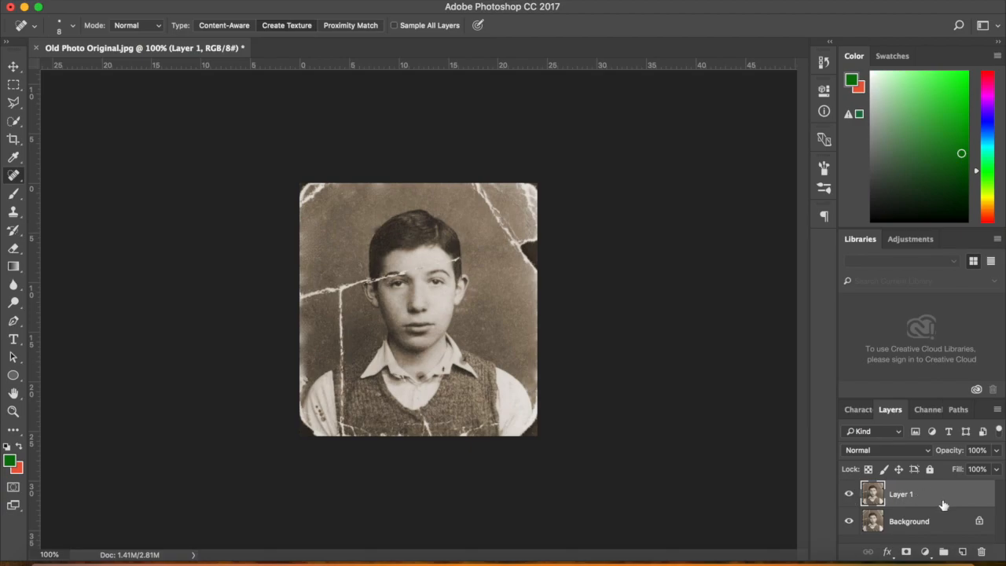
click(849, 494)
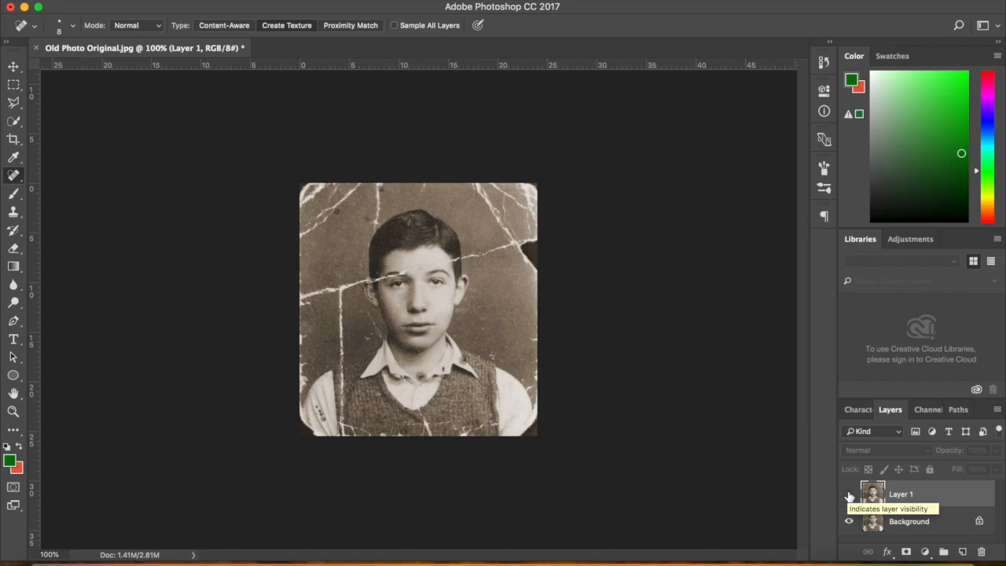
click(849, 495)
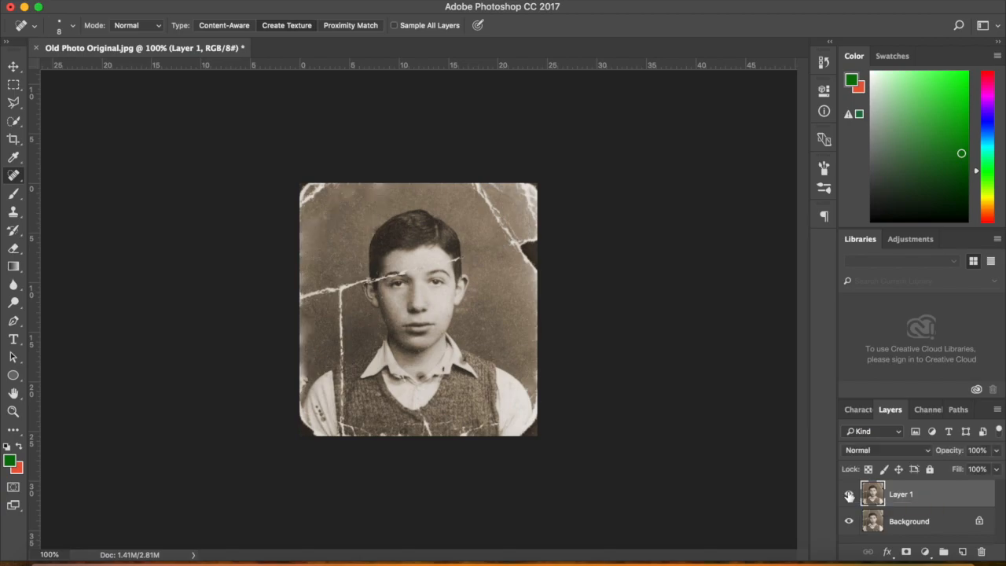
click(849, 495)
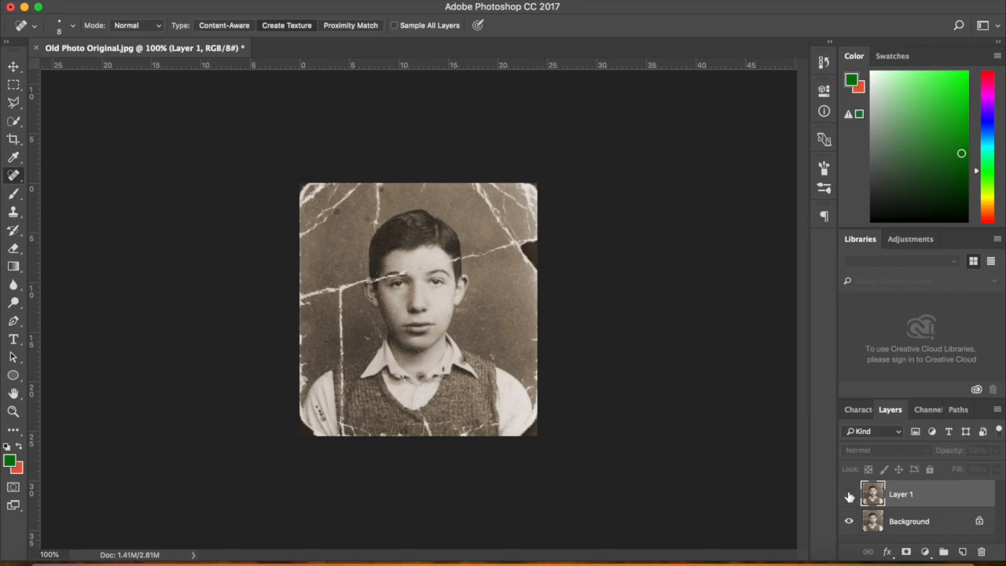
click(849, 495)
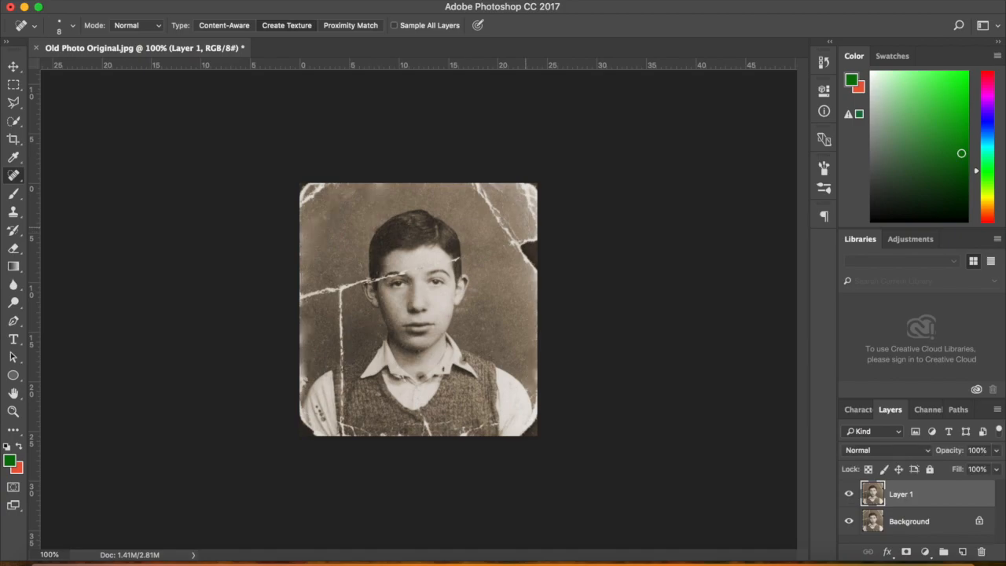
With a 20 px brush, heal the top-right crack's upper end, the vertical crack and the left horizontal crack
key(bracketright)
key(bracketright)
key(bracketright)
drag(476, 187, 518, 248)
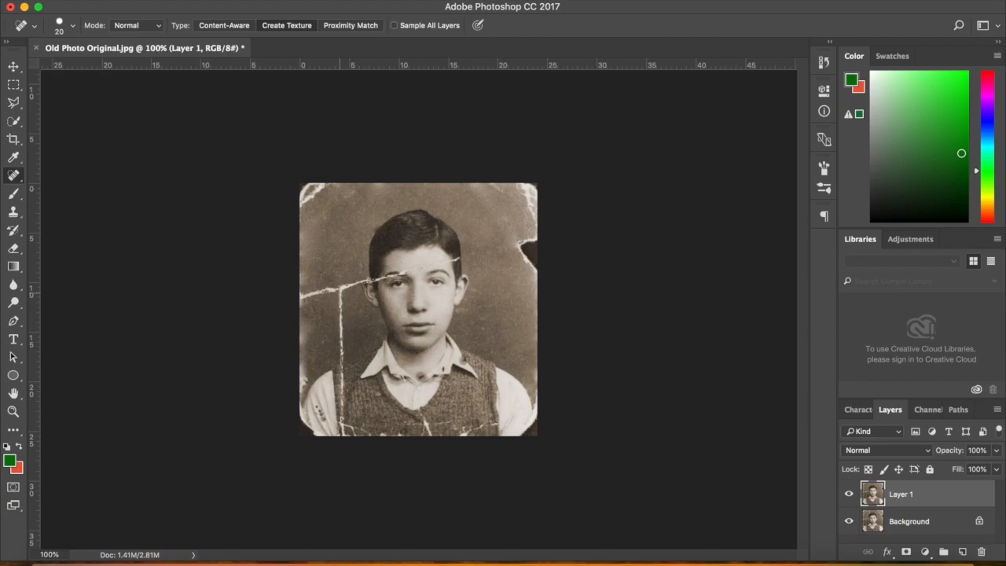
drag(341, 293, 341, 357)
drag(302, 297, 358, 283)
Zoom to 300%, heal the collar-corner blemish with an 8 px brush, then undo it
key(super+plus)
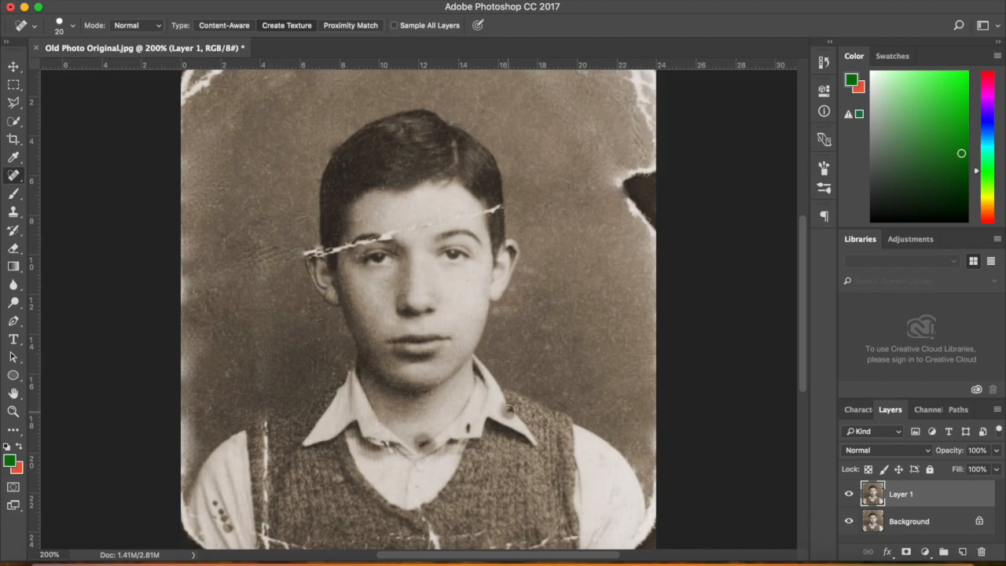
key(bracketright)
key(bracketright)
key(bracketleft)
key(bracketleft)
key(bracketleft)
key(bracketleft)
key(bracketleft)
key(super+plus)
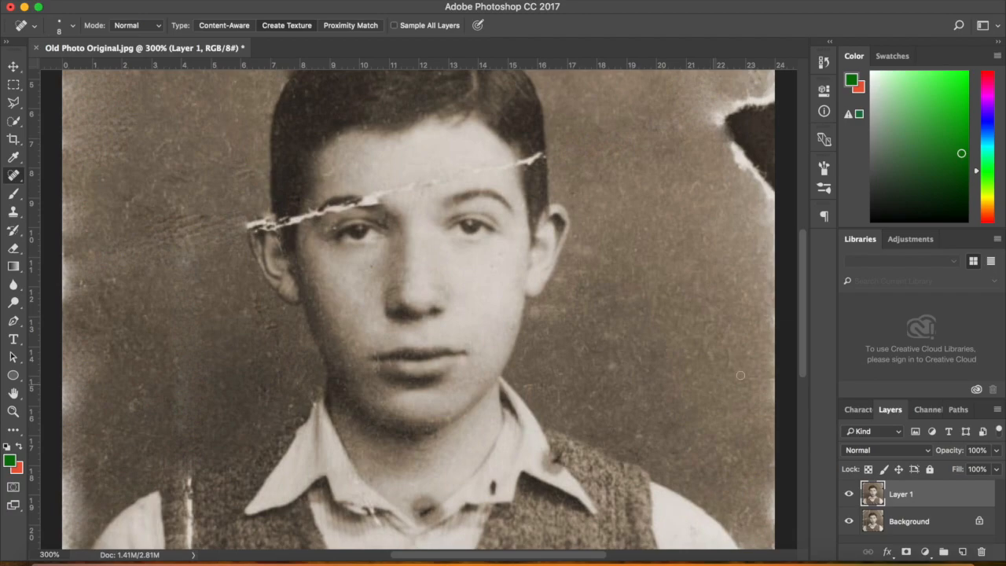
drag(804, 358, 803, 390)
mouse_move(559, 290)
mouse_down()
mouse_move(545, 275)
mouse_move(567, 298)
mouse_move(541, 264)
mouse_move(563, 299)
mouse_move(543, 264)
mouse_move(551, 283)
mouse_up()
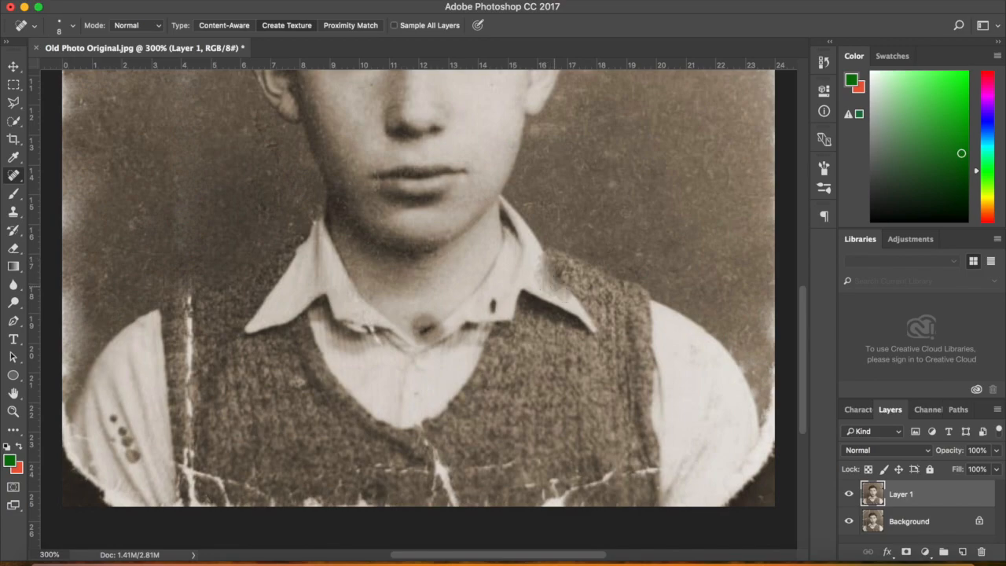
key(alt+super+z)
key(alt+super+z)
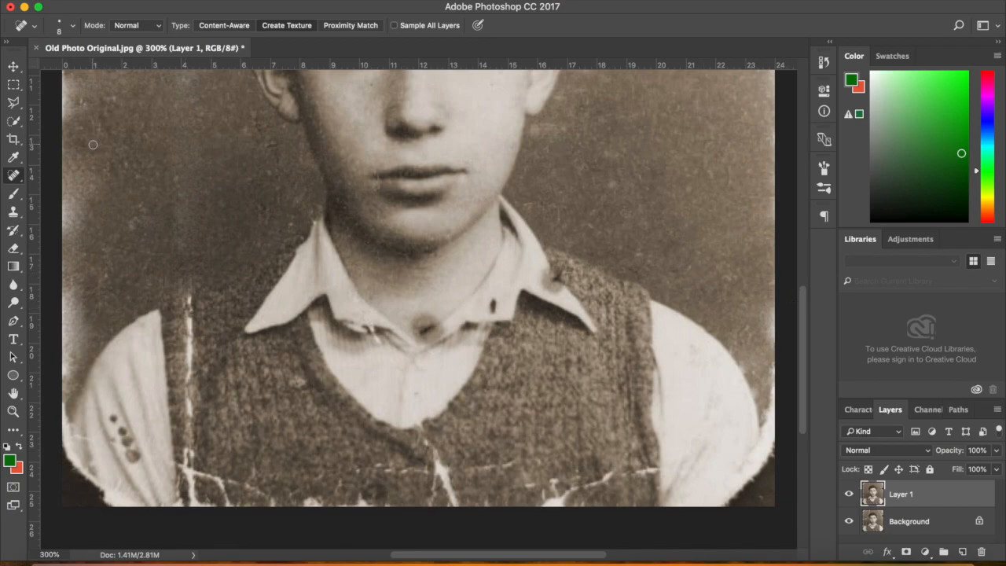
Select the Clone Stamp Tool and size its brush to 70 px
click(15, 214)
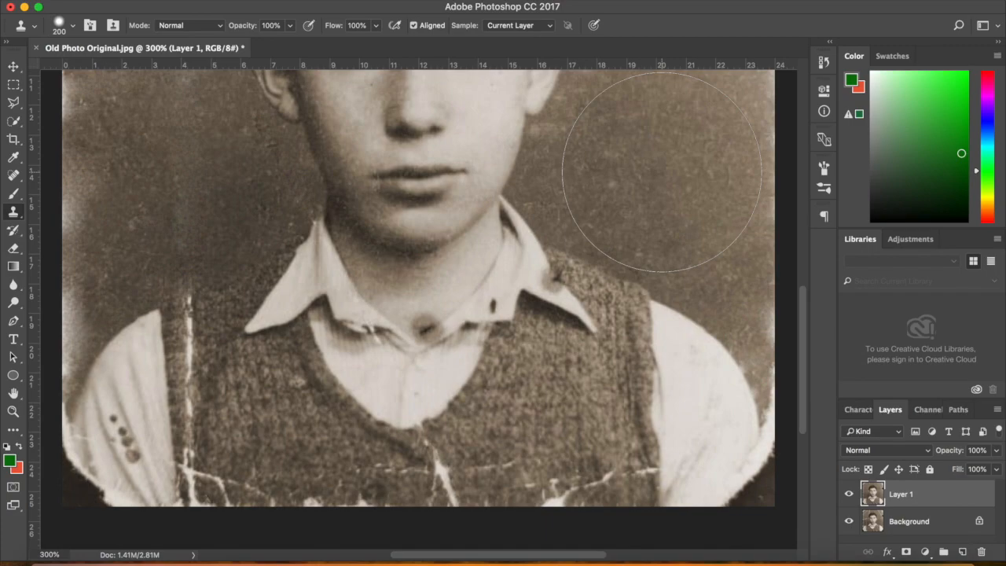
key(bracketleft)
key(bracketleft)
key(bracketleft)
key(bracketleft)
key(bracketleft)
key(bracketleft)
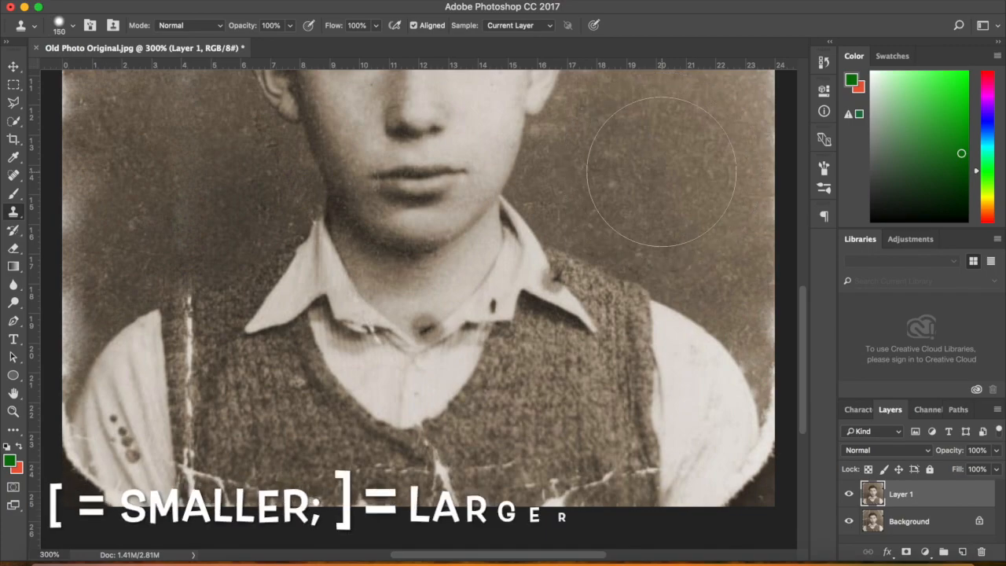
key(bracketleft)
key(bracketleft)
key(bracketright)
key(bracketright)
key(bracketright)
key(bracketleft)
key(bracketleft)
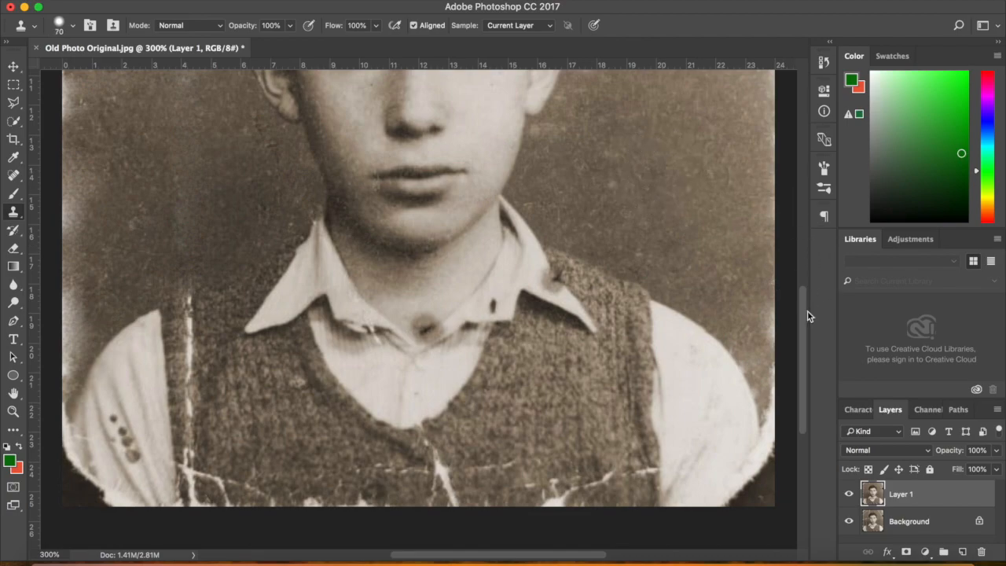
Sample clean background and stamp over the white damage and tear tips at upper right
drag(804, 319, 803, 200)
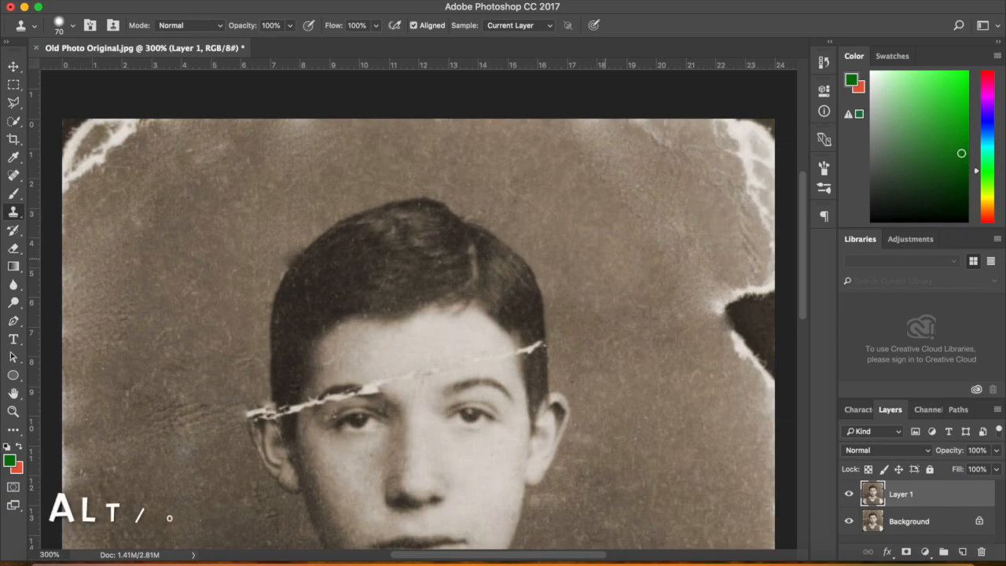
alt+click(606, 259)
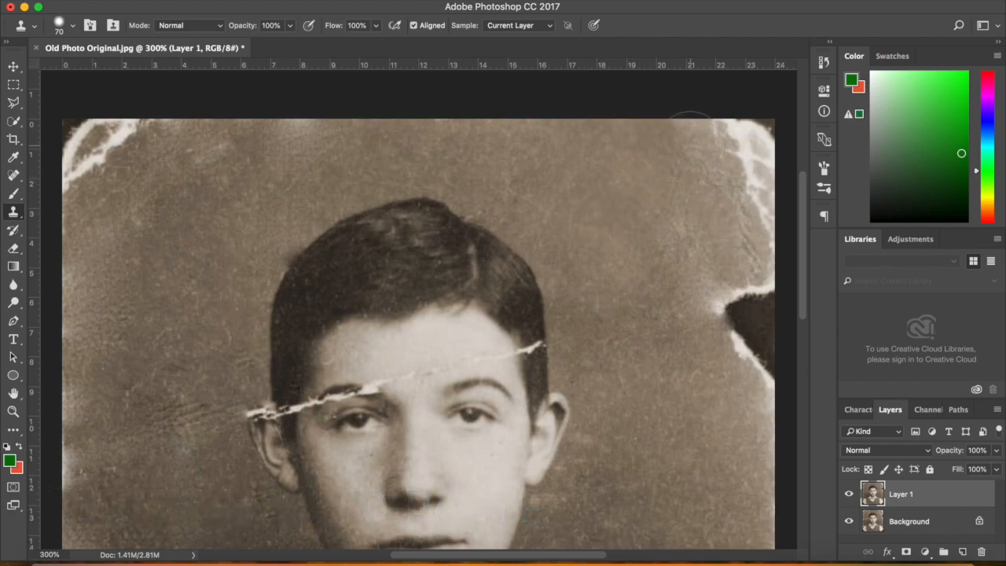
click(691, 133)
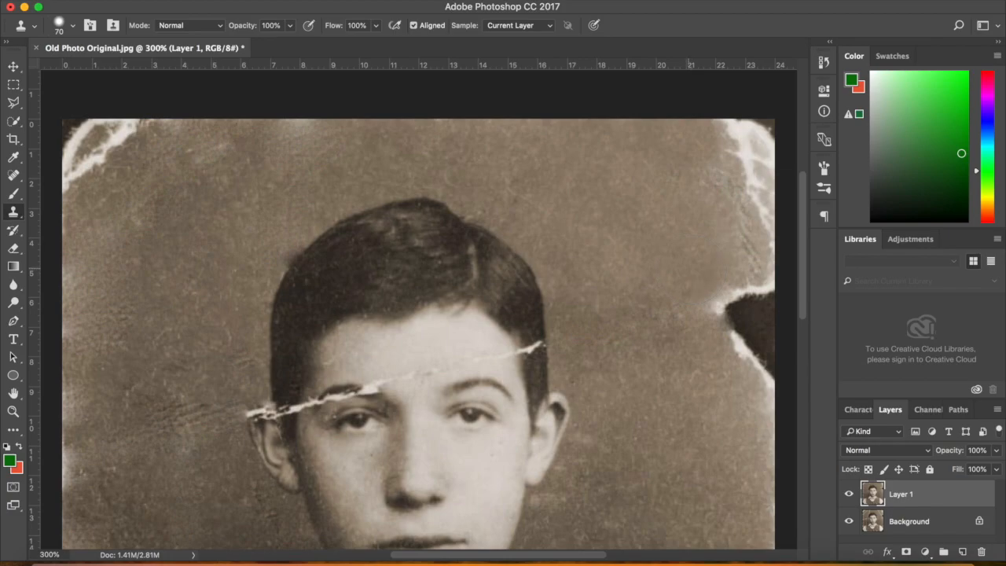
alt+click(664, 256)
click(691, 304)
click(692, 304)
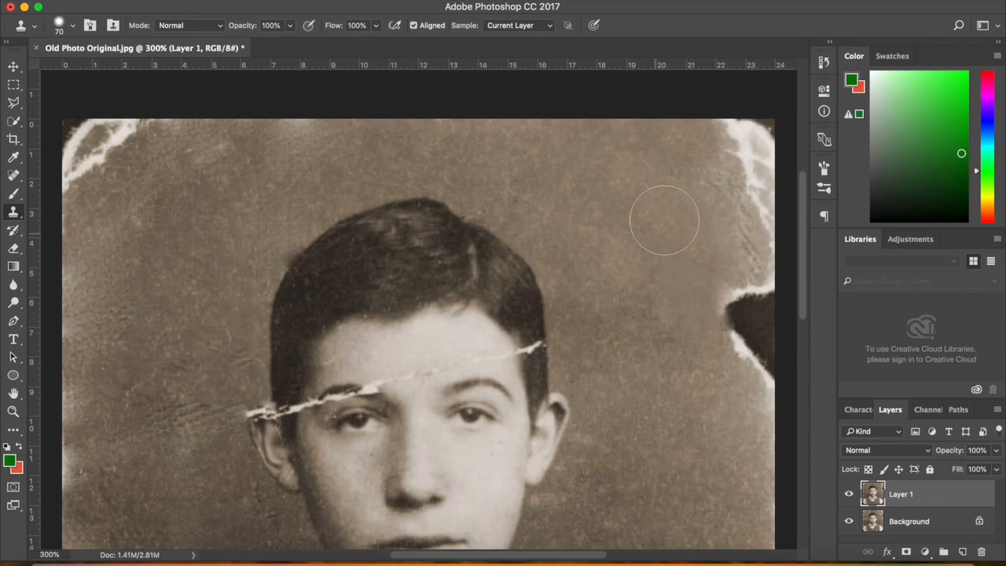
alt+click(651, 221)
click(723, 175)
Keep stamping out the white torn area at the upper-right corner, undoing one bad stamp
alt+click(677, 173)
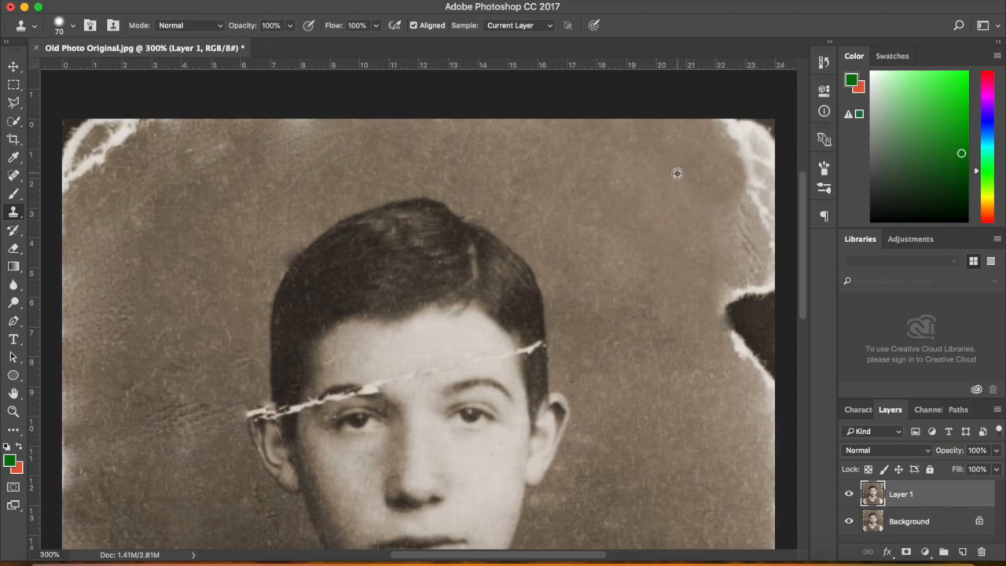
click(732, 130)
click(736, 134)
alt+click(689, 169)
click(756, 162)
key(super+z)
alt+click(706, 171)
click(763, 135)
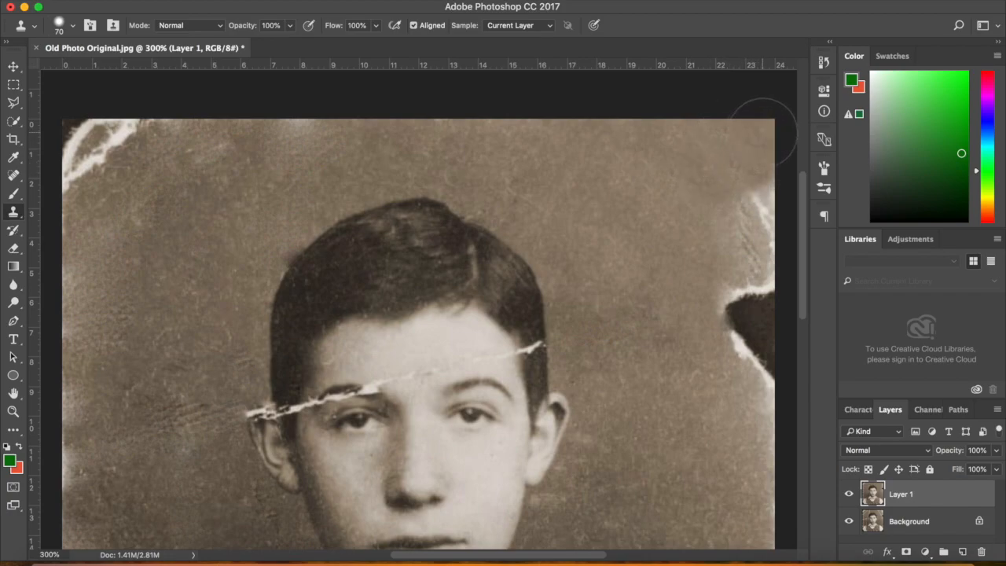
Resample and clone background texture over the right-edge tear, undoing the dark cloned blobs
alt+click(668, 201)
drag(774, 201, 769, 234)
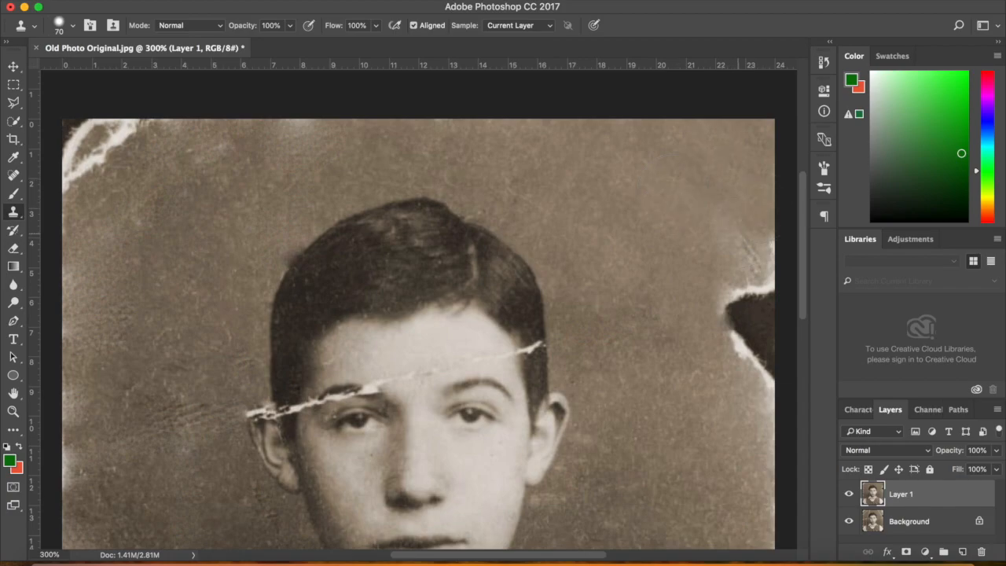
click(739, 234)
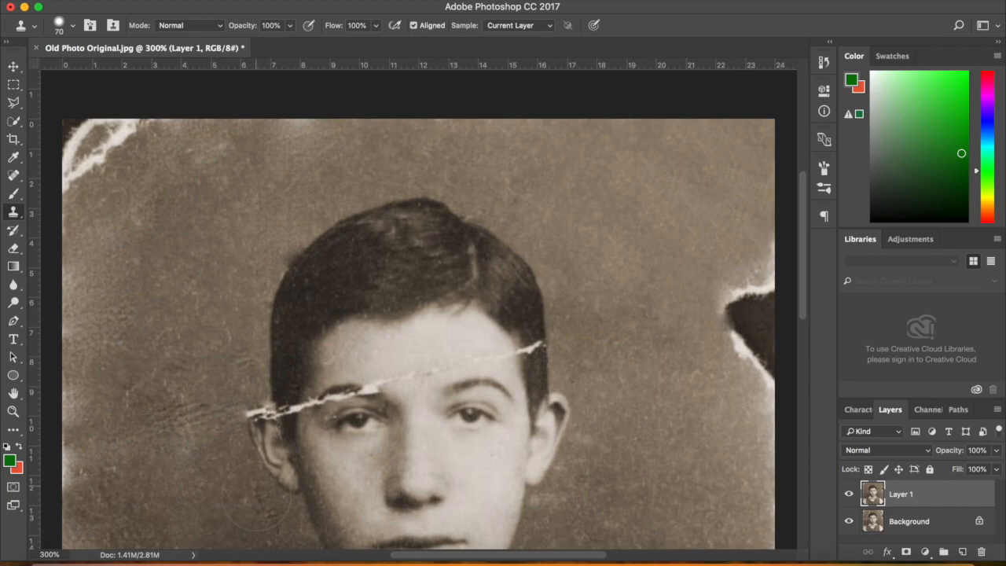
alt+click(168, 510)
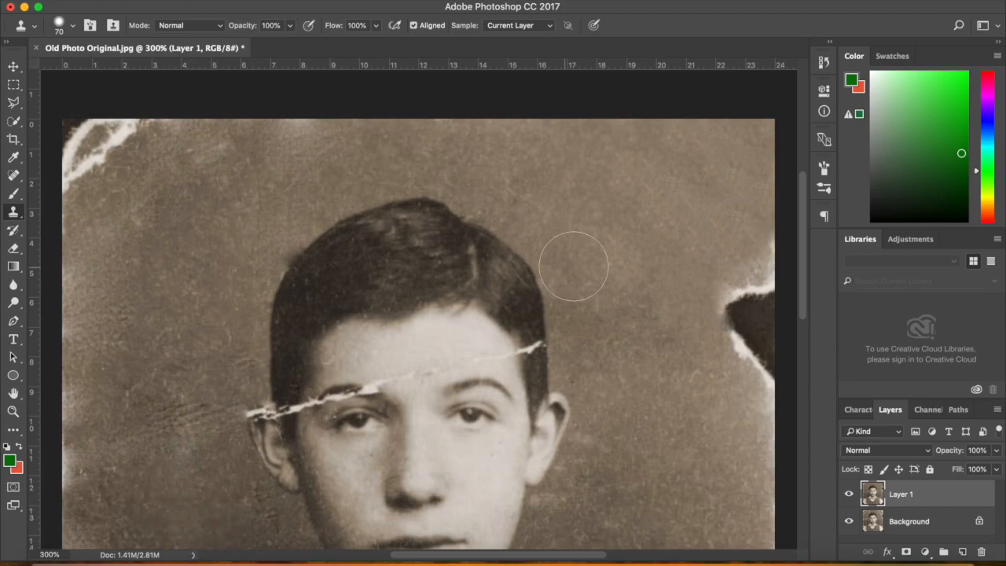
click(753, 185)
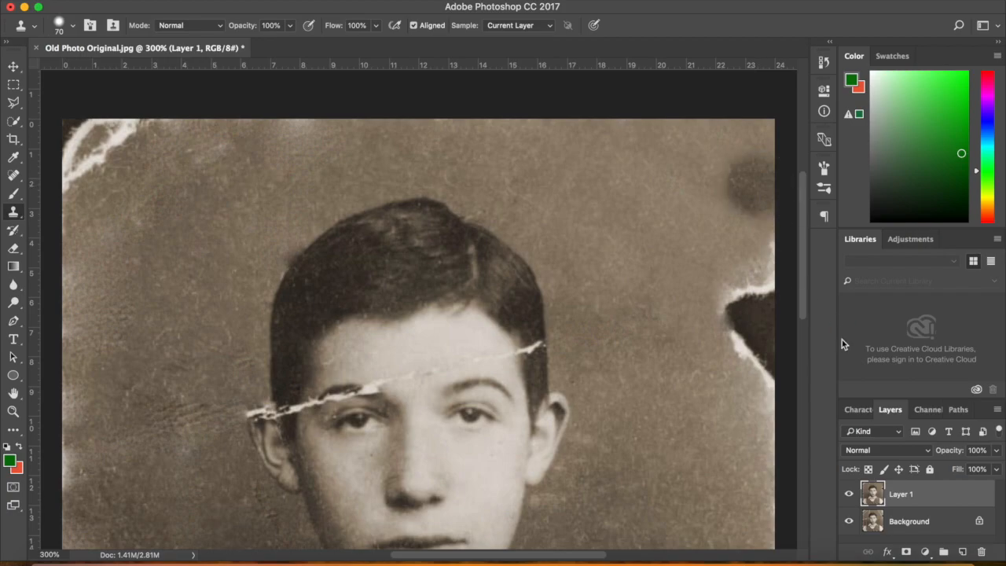
click(670, 182)
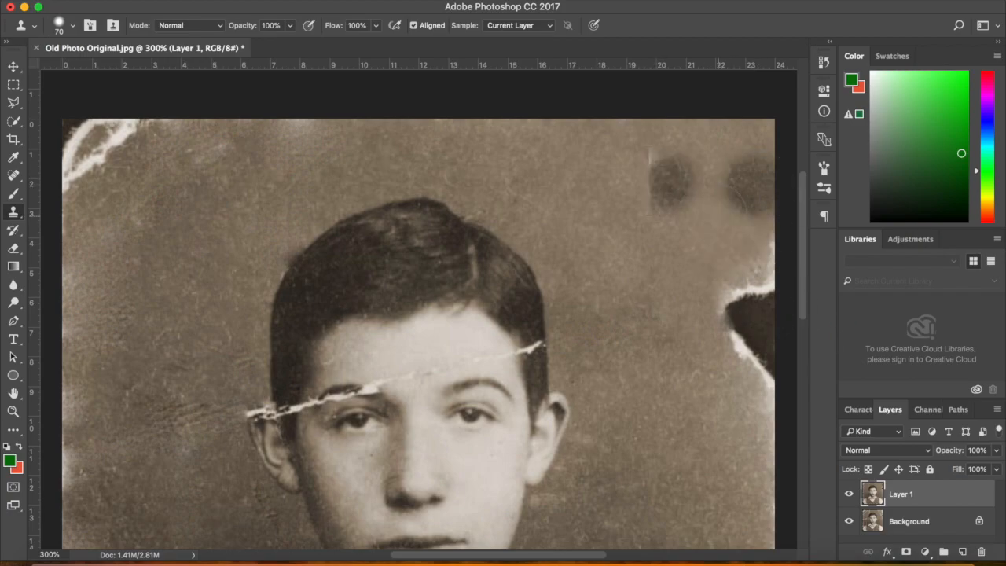
key(ctrl+z)
key(ctrl+alt+z)
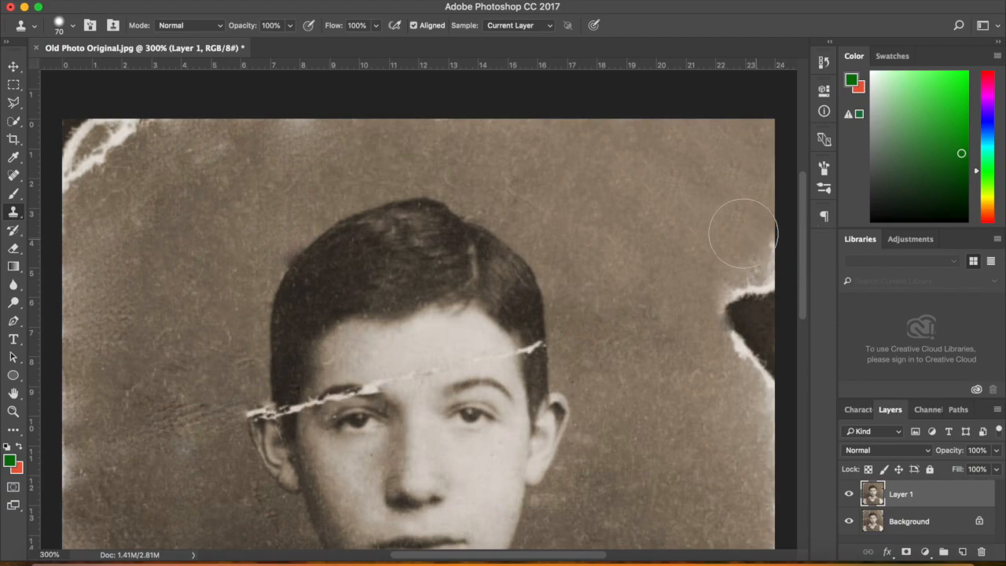
click(670, 282)
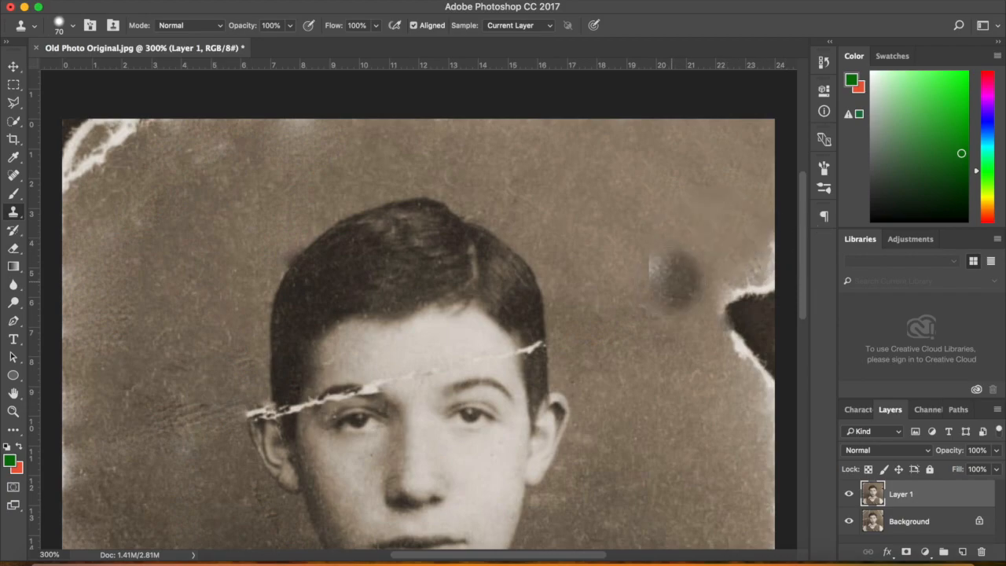
key(ctrl+z)
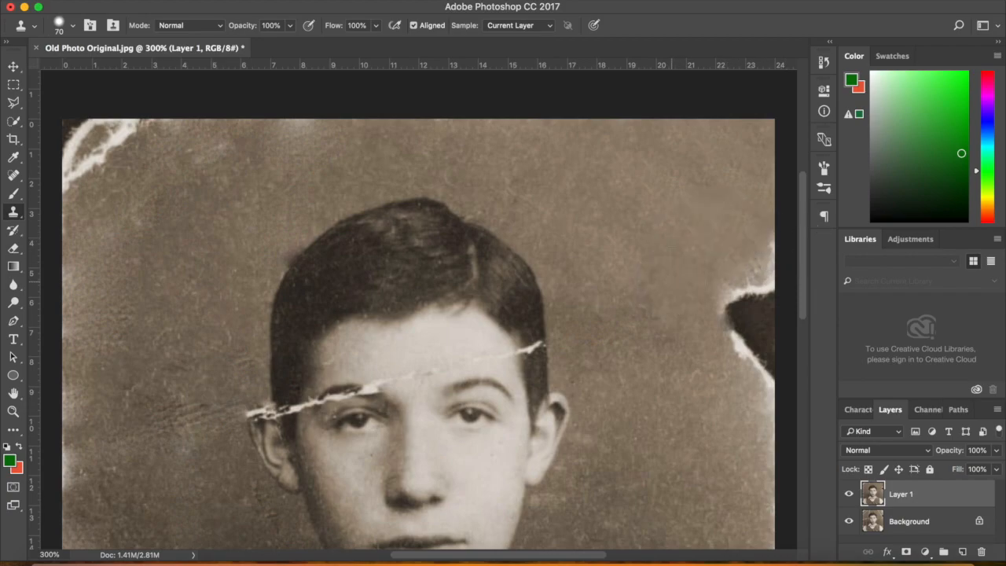
mouse_move(750, 270)
mouse_down()
mouse_move(765, 271)
mouse_move(765, 292)
mouse_move(747, 337)
mouse_move(752, 397)
mouse_up()
alt+click(721, 297)
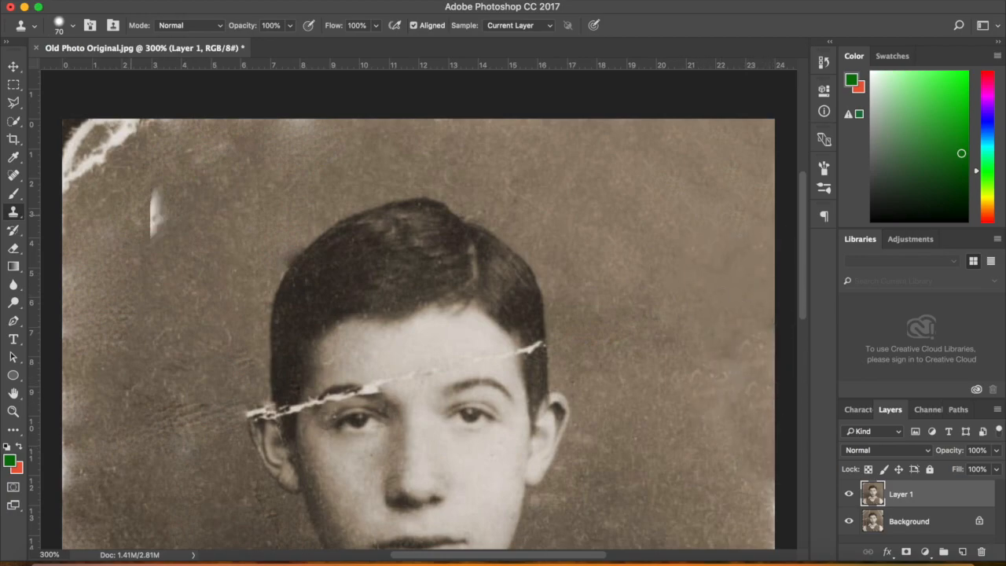
Sample near the top-left and stamp out the white tear and dark top-left corner
alt+click(190, 158)
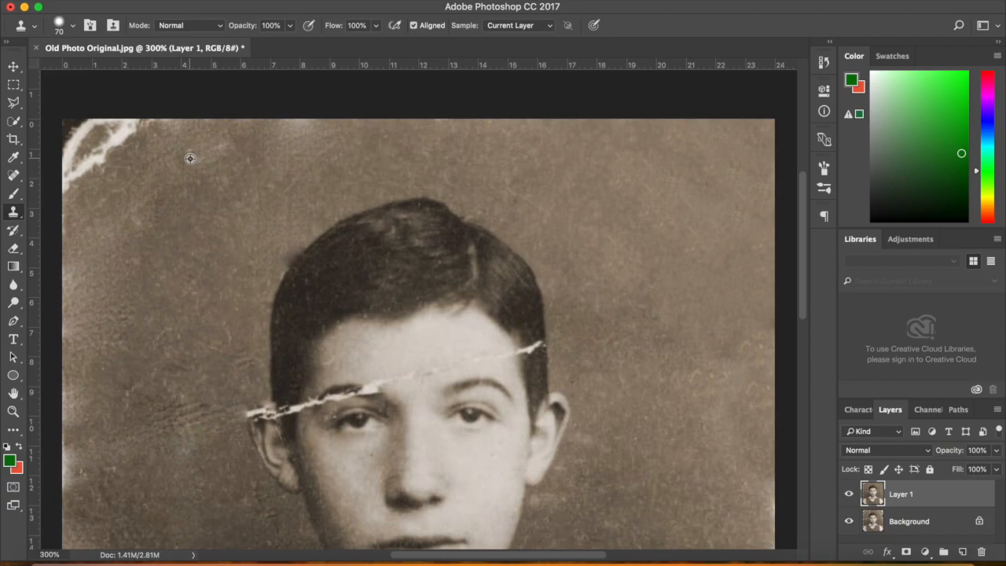
click(126, 124)
alt+click(153, 183)
click(102, 155)
alt+click(170, 170)
click(77, 174)
alt+click(144, 165)
click(86, 129)
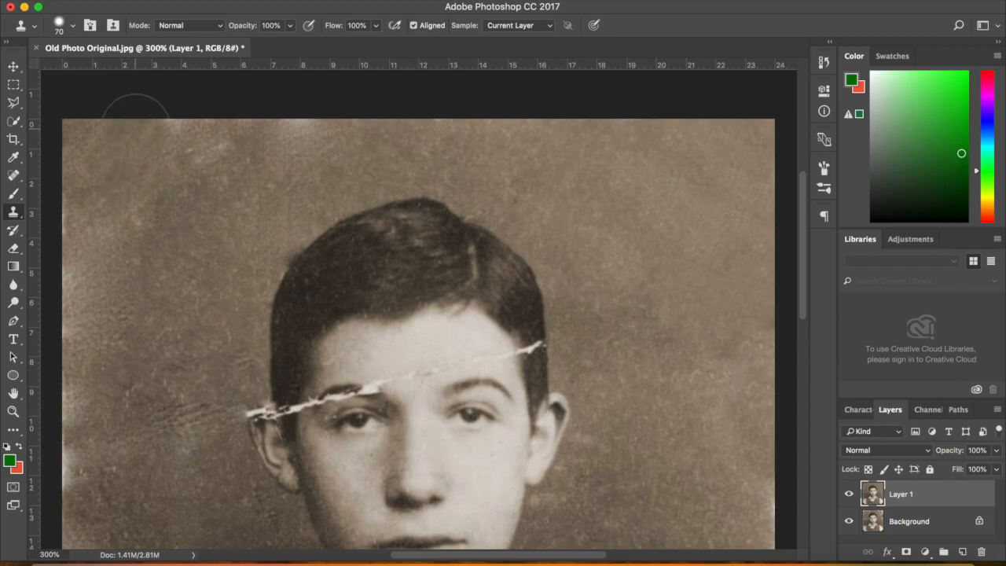
Cover the light marks along the photo's top edge with cloned background
alt+click(182, 183)
click(177, 136)
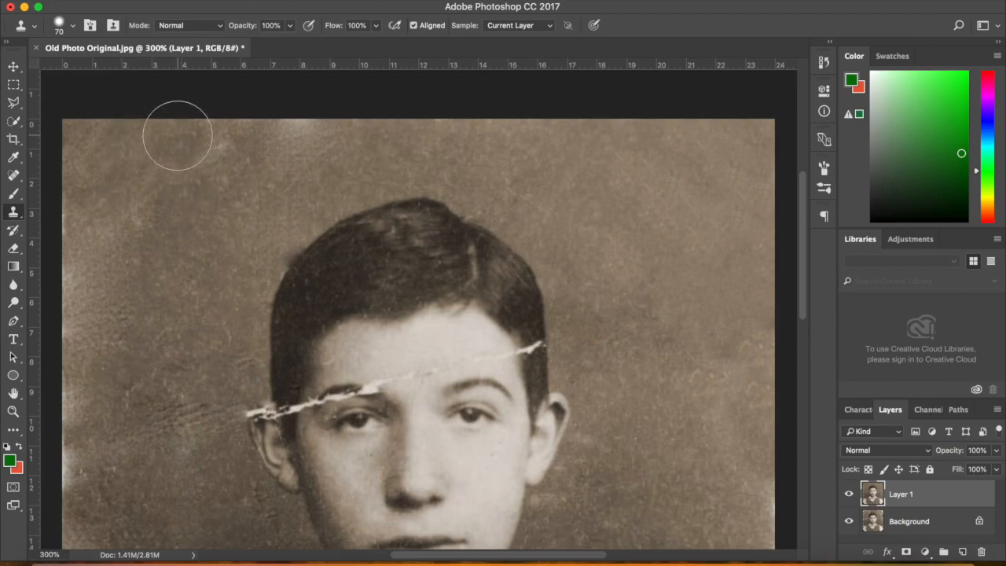
alt+click(189, 184)
click(211, 151)
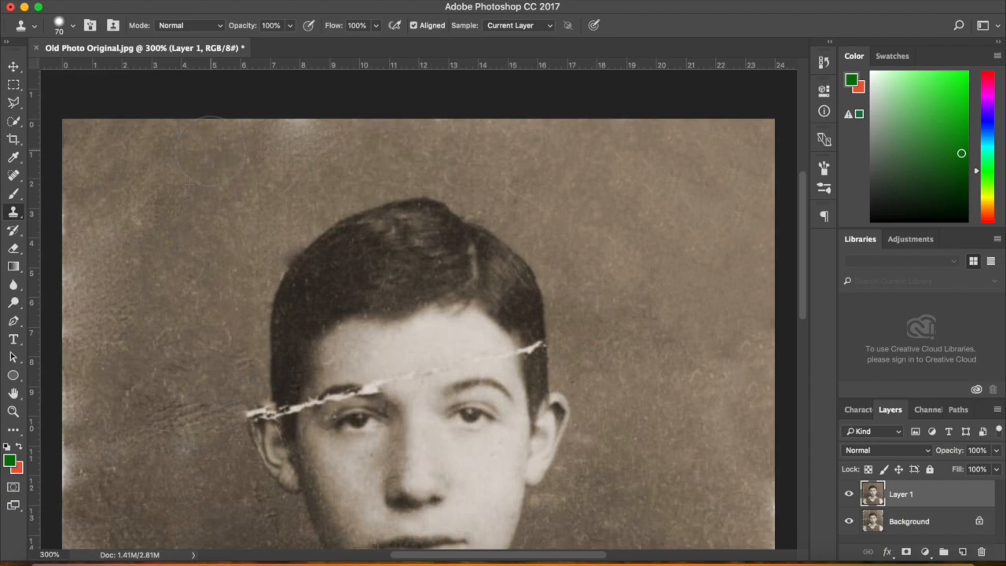
alt+click(264, 165)
click(293, 131)
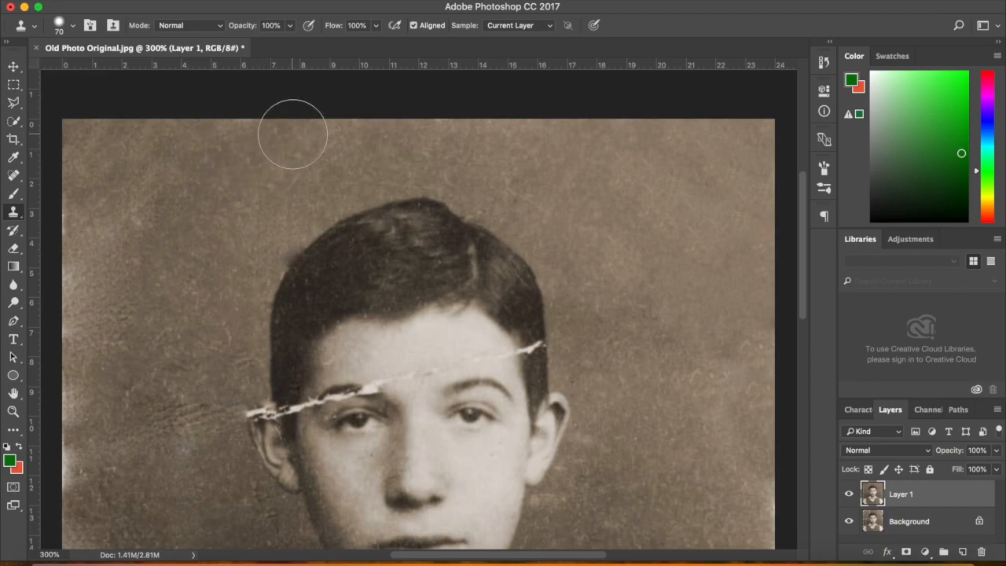
Clone clean background over the creases and dark streaks left of the face and the lower-left patch
drag(805, 227, 801, 280)
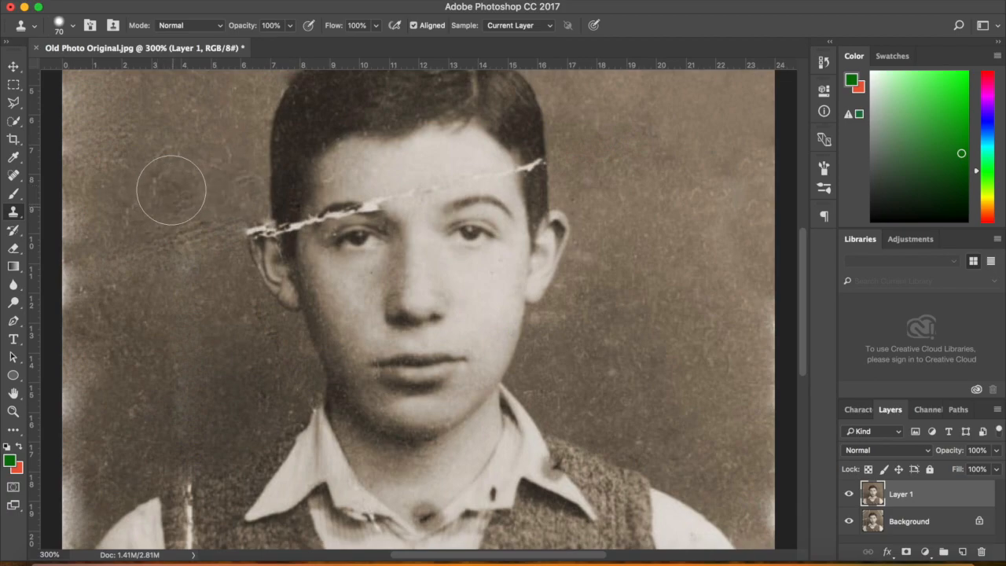
alt+click(175, 138)
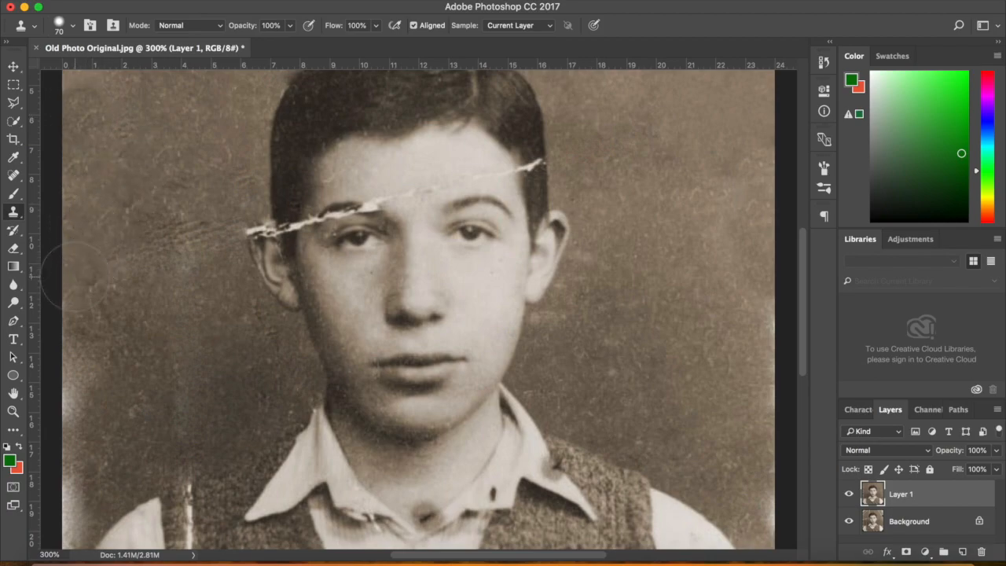
alt+click(131, 189)
drag(137, 226, 188, 231)
key(super+z)
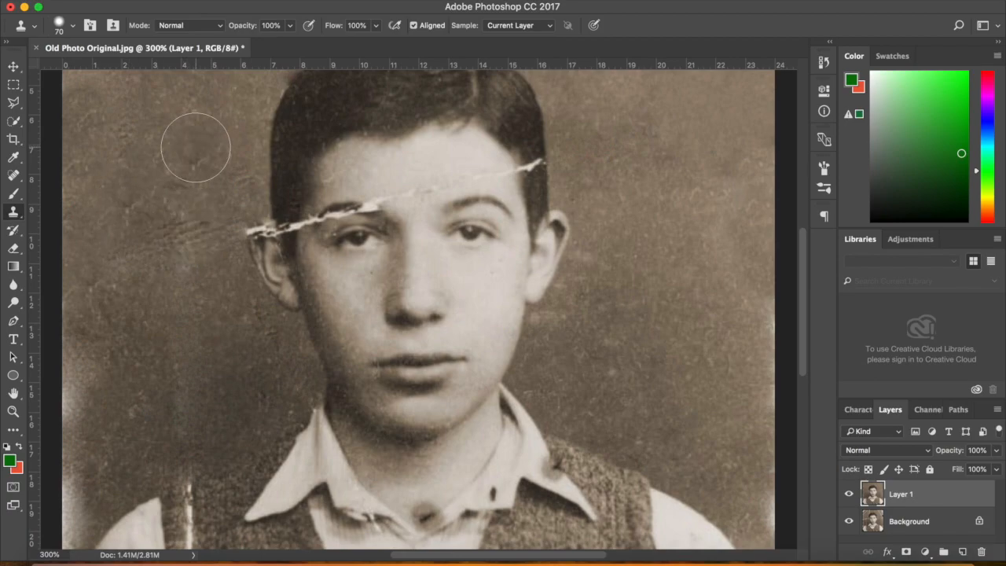
click(201, 158)
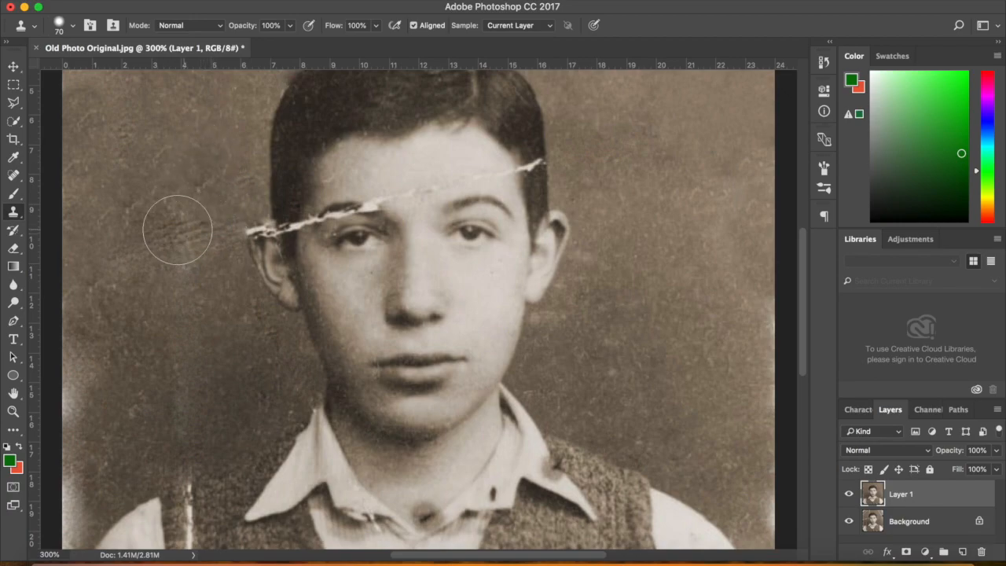
click(184, 235)
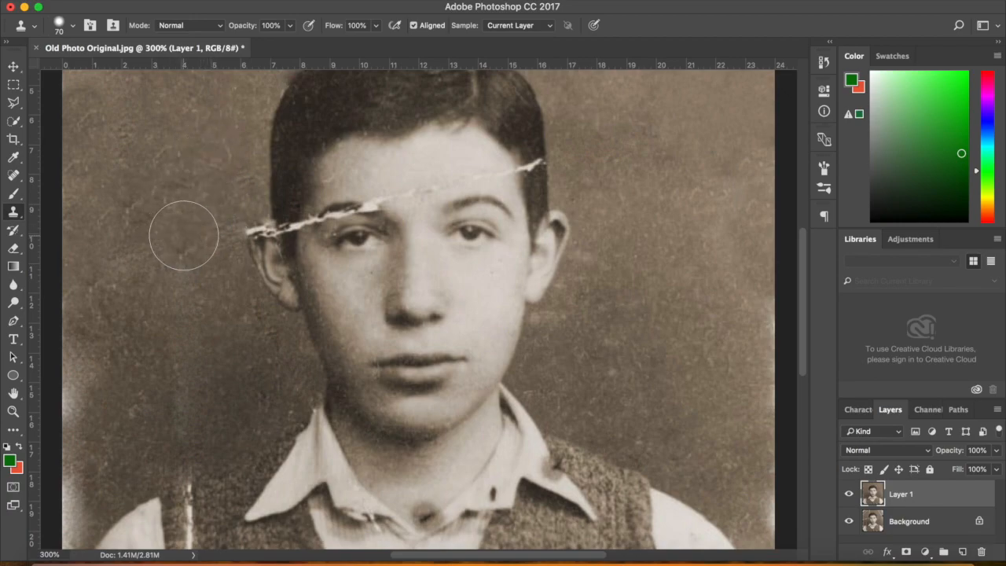
alt+click(127, 152)
drag(105, 336, 161, 362)
alt+click(161, 361)
click(101, 346)
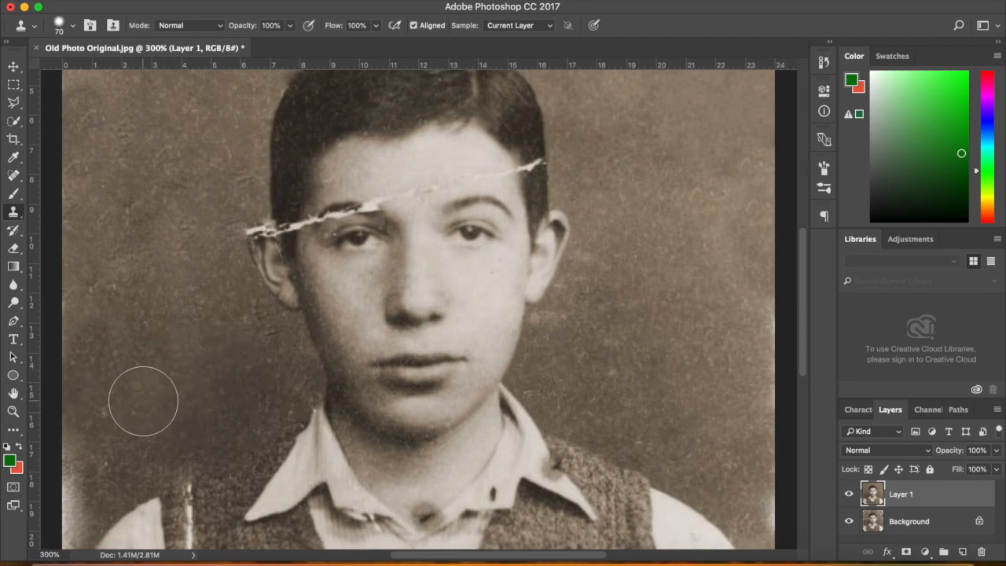
Shrink the clone brush and stamp out the two dark spots on the left sleeve
scroll(723, 333, down, 3)
key(bracketleft)
key(bracketleft)
key(bracketleft)
scroll(762, 330, down, 4)
key(bracketleft)
key(bracketleft)
key(bracketleft)
drag(802, 370, 798, 347)
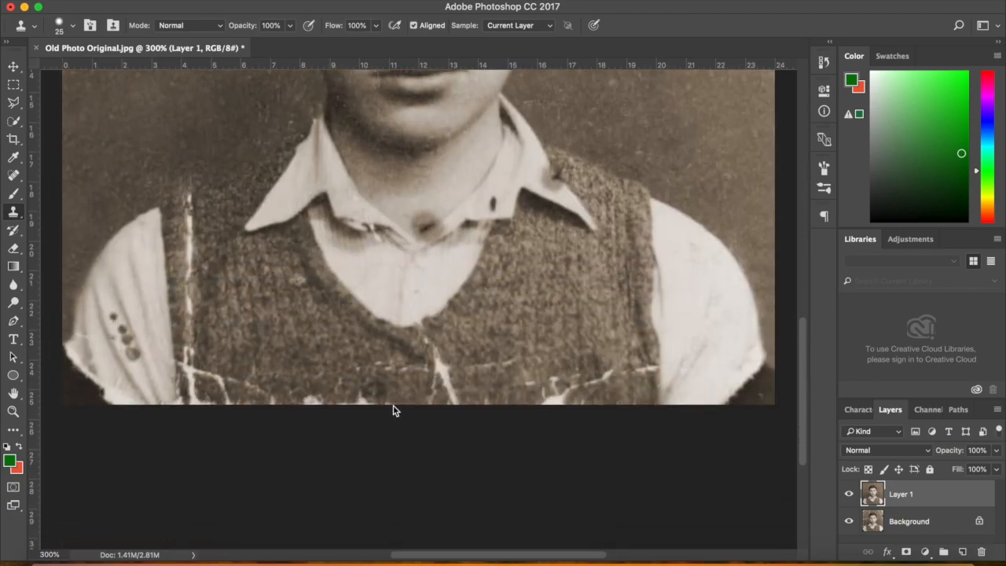
click(116, 318)
click(133, 353)
click(14, 177)
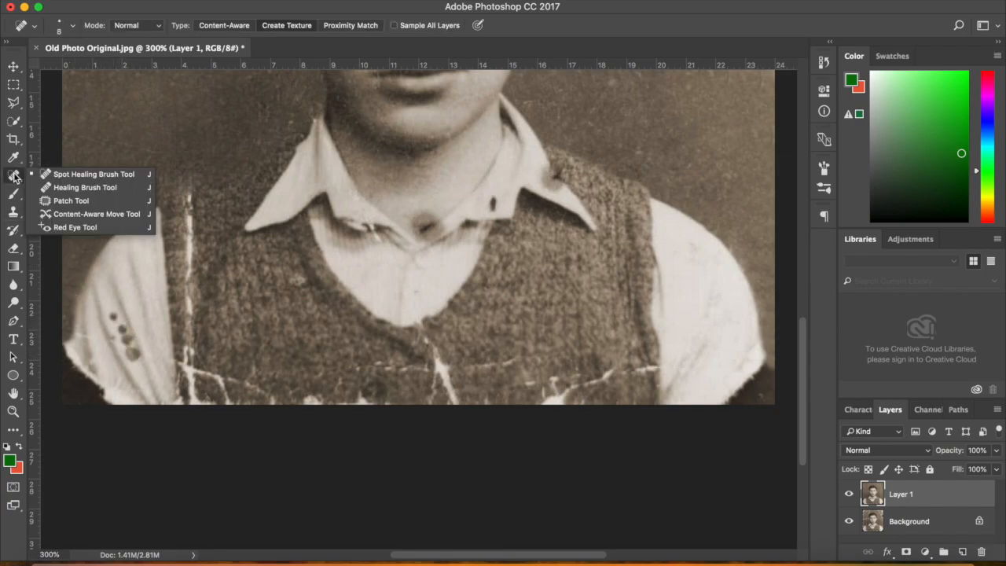
Spot-heal the dark spots and the light edge crease on the boy's left sleeve, resizing the brush as needed
click(85, 174)
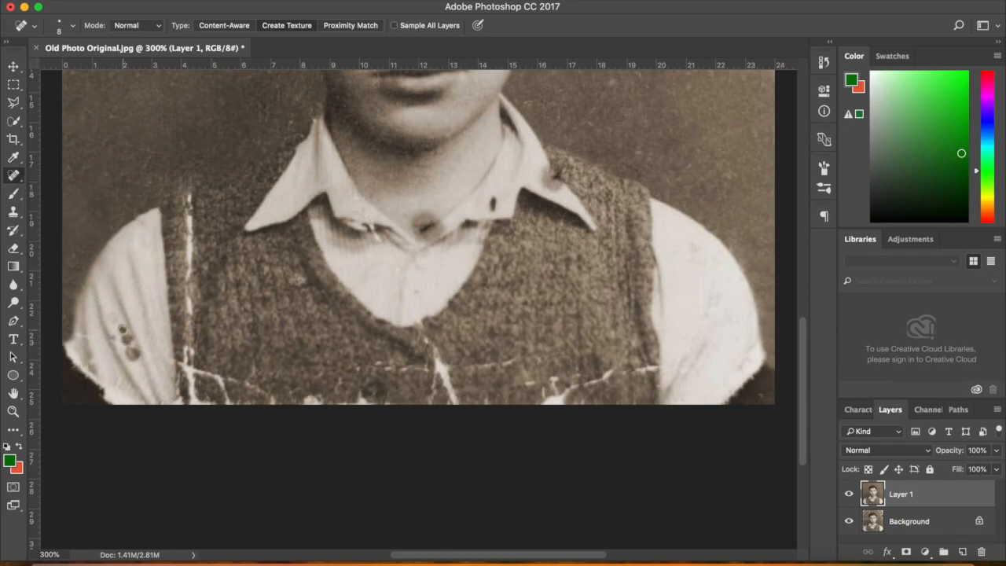
click(122, 329)
click(128, 341)
key(bracketright)
key(bracketright)
click(126, 337)
click(133, 354)
click(82, 337)
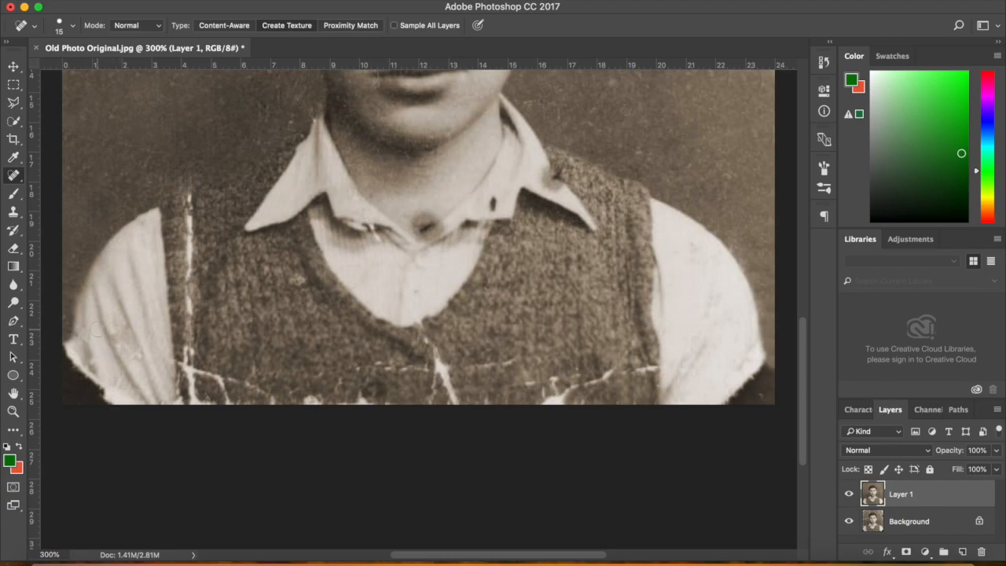
key(bracketleft)
key(bracketleft)
key(bracketleft)
key(bracketleft)
key(bracketleft)
key(super+minus)
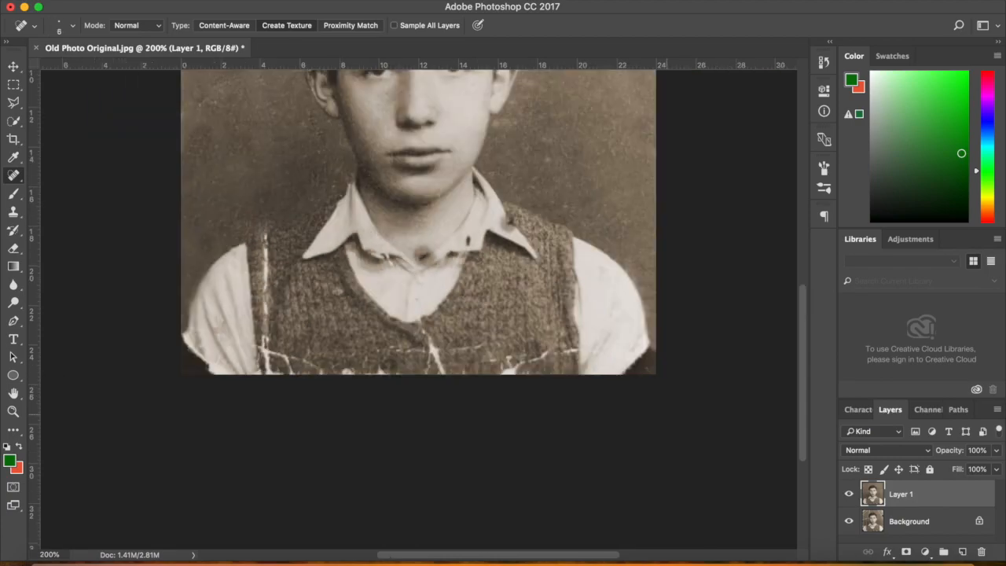
Zoom out and toggle Layer 1's visibility twice to compare the retouch with the cracked original
drag(800, 315, 800, 288)
key(super+minus)
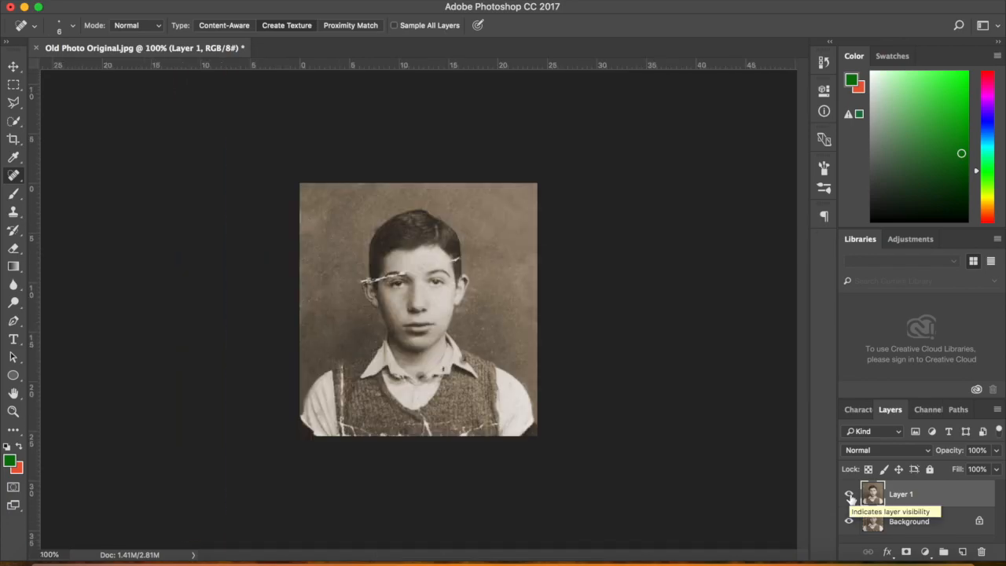
click(849, 496)
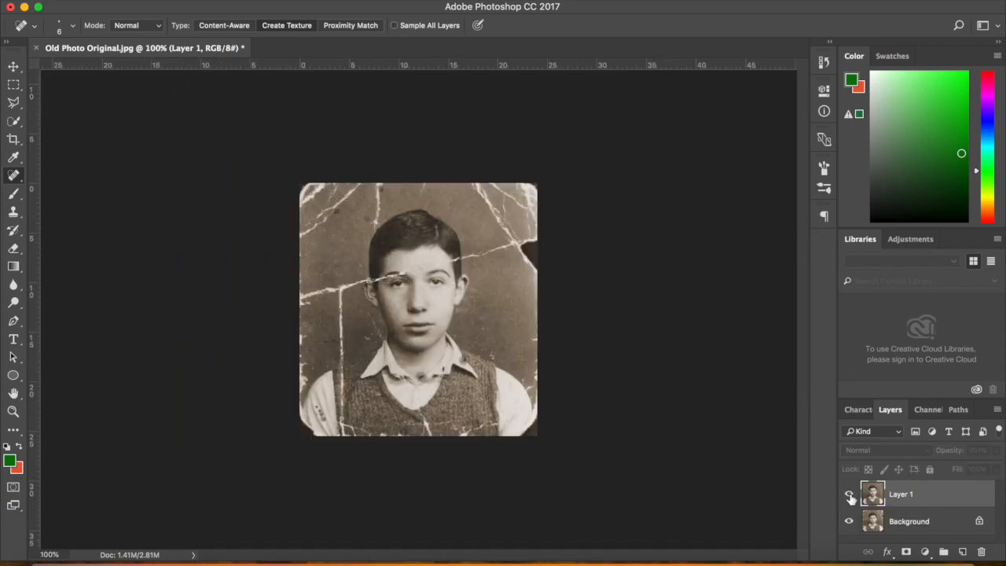
click(849, 496)
click(849, 495)
click(849, 494)
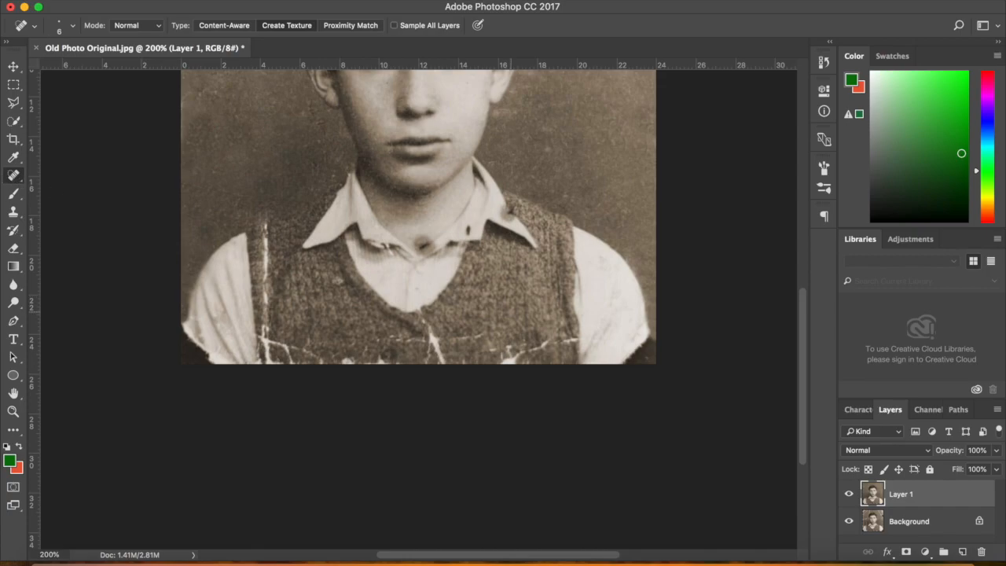
Heal the hem blemish and the white scratches across the vest, alternating a fine brush and a 25 px brush
key(bracketright)
click(572, 337)
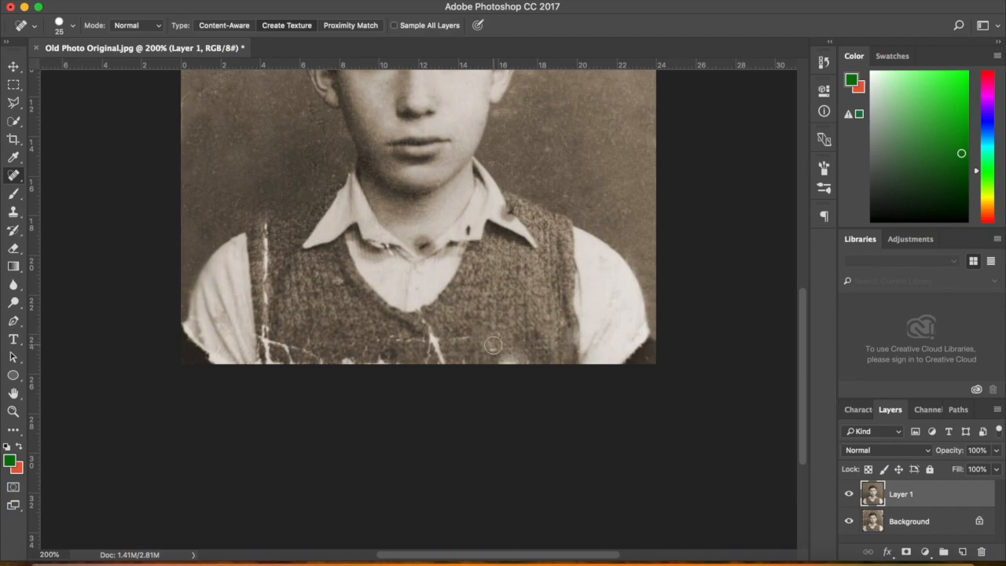
key(bracketleft)
key(bracketleft)
key(bracketleft)
mouse_move(469, 336)
mouse_down()
mouse_move(391, 337)
mouse_move(426, 339)
mouse_up()
drag(425, 318, 444, 363)
key(bracketright)
key(bracketright)
key(bracketright)
key(bracketright)
click(381, 361)
mouse_move(351, 360)
mouse_down()
mouse_move(285, 348)
mouse_move(267, 232)
mouse_up()
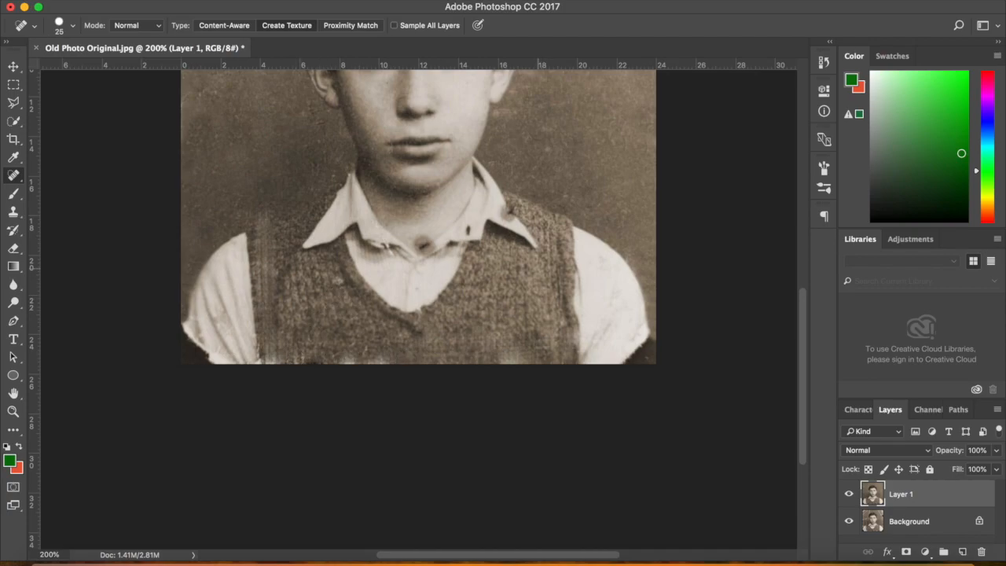
With a 35 px Clone Stamp, cover the dark notched corners at both sleeve bottoms with sleeve texture
click(14, 213)
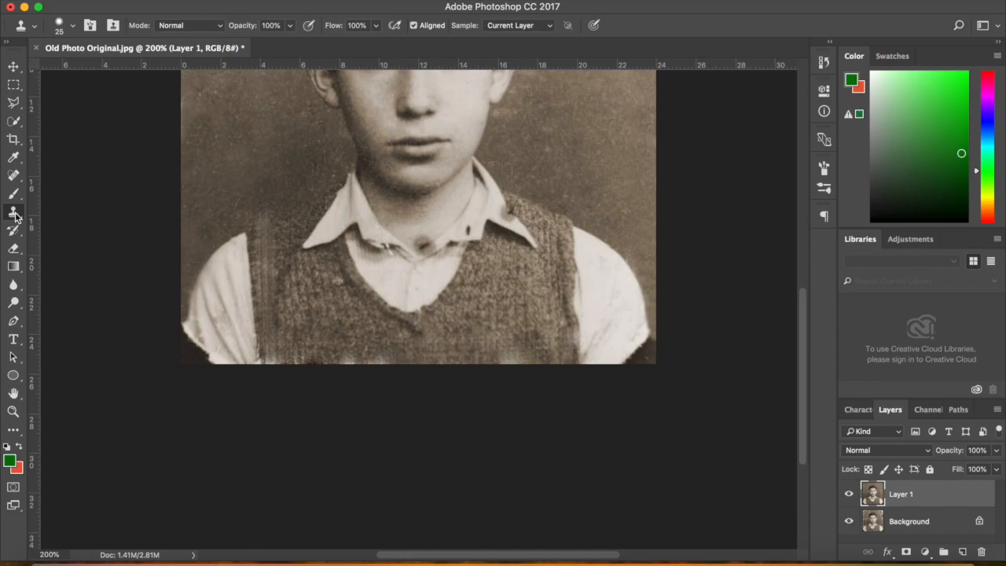
key(bracketright)
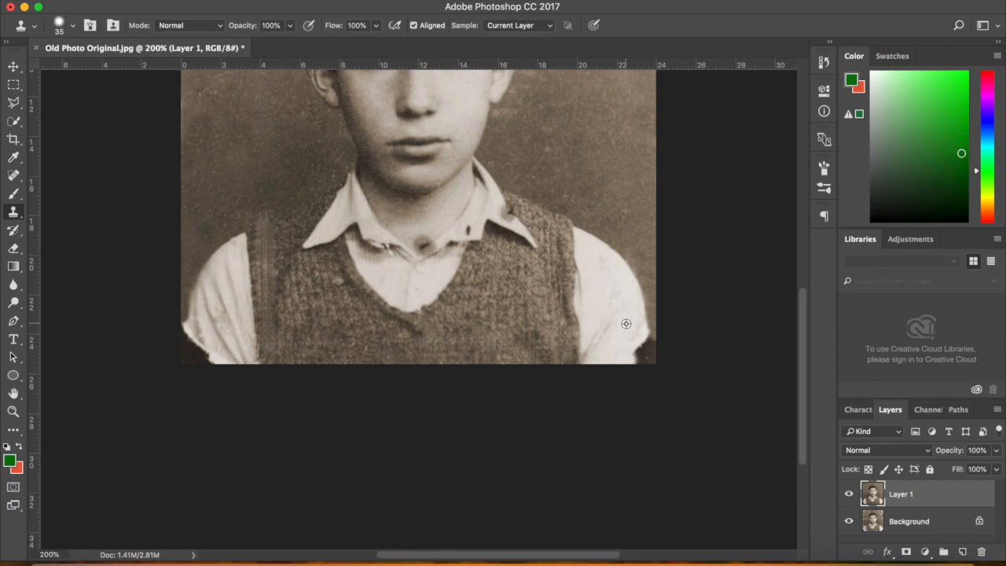
mouse_move(630, 334)
mouse_down()
mouse_move(649, 357)
mouse_move(635, 336)
mouse_move(644, 350)
mouse_move(649, 339)
mouse_move(636, 339)
mouse_up()
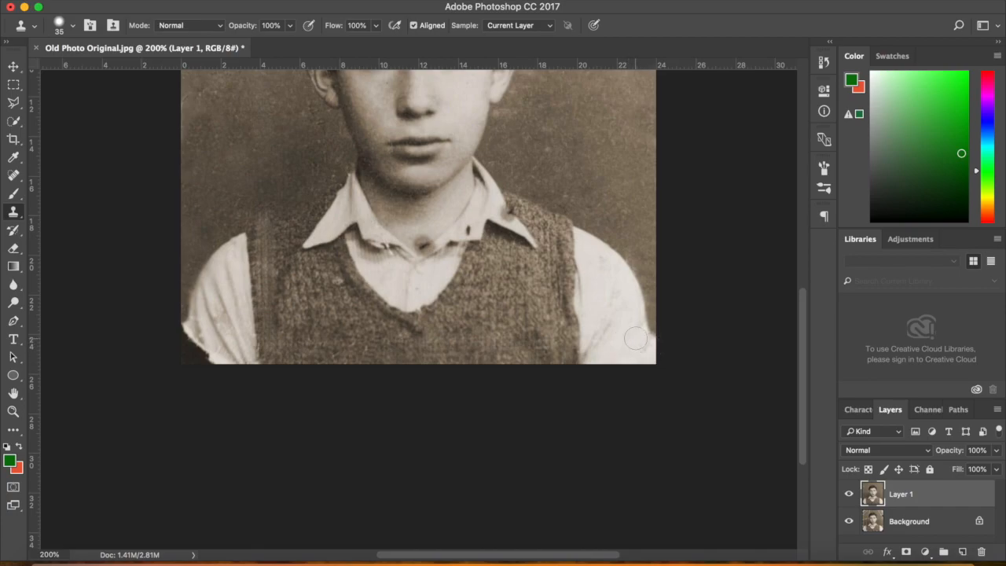
drag(213, 337, 203, 350)
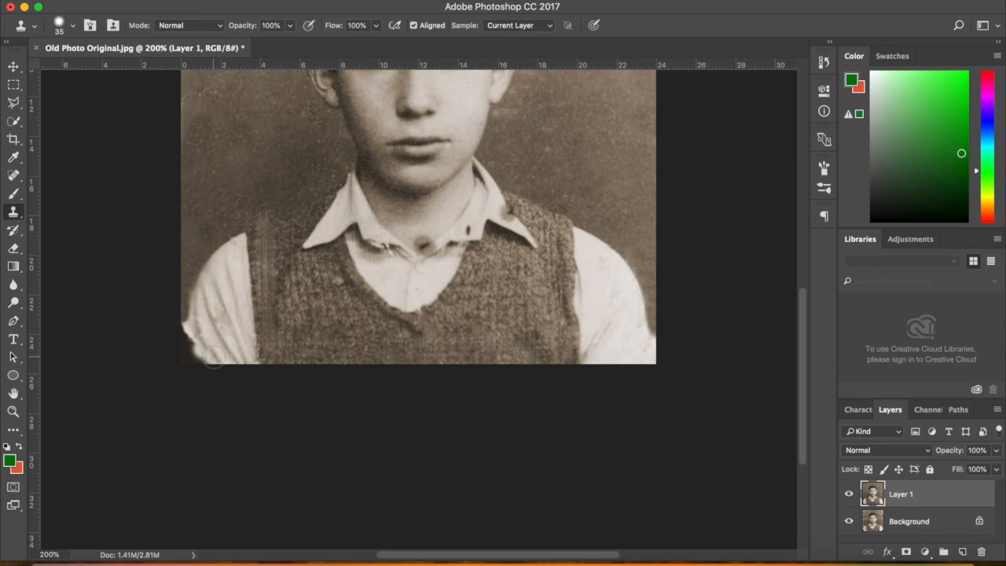
alt+click(217, 333)
mouse_move(196, 357)
mouse_down()
mouse_move(189, 333)
mouse_move(185, 347)
mouse_up()
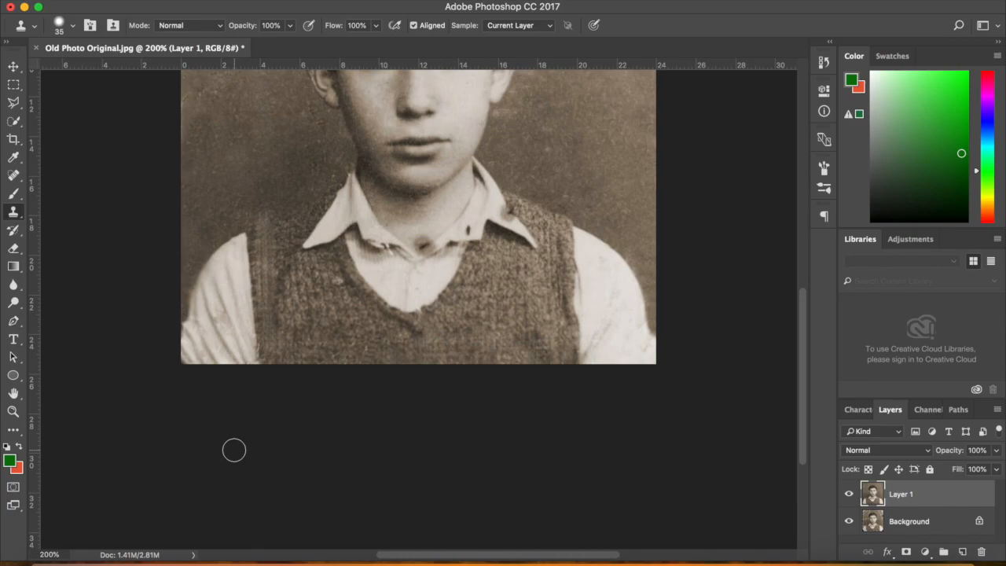
View the whole photo, toggle Layer 1 off and on twice against the original, then zoom into the face
key(super+minus)
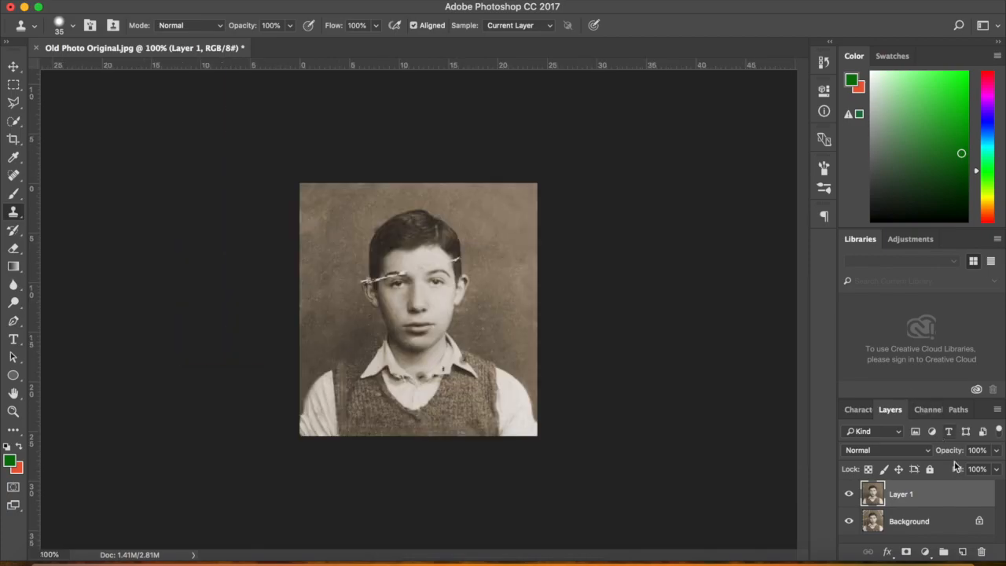
click(850, 495)
click(850, 495)
click(850, 495)
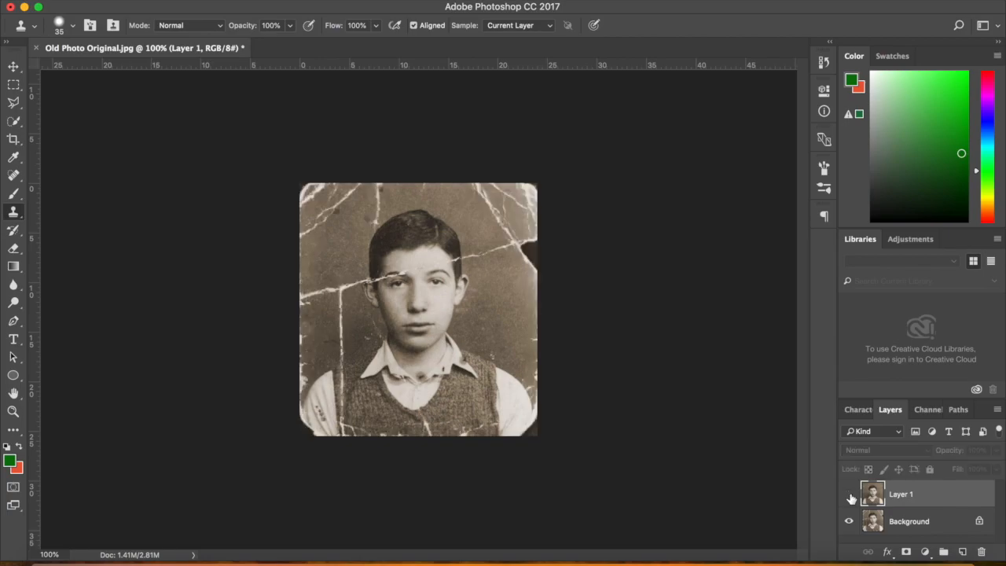
click(850, 495)
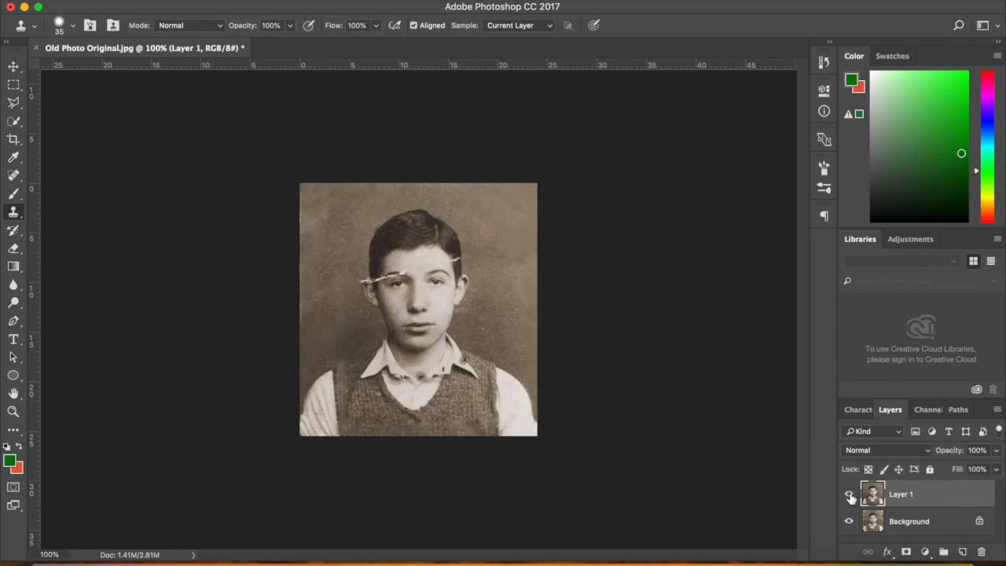
key(super+plus)
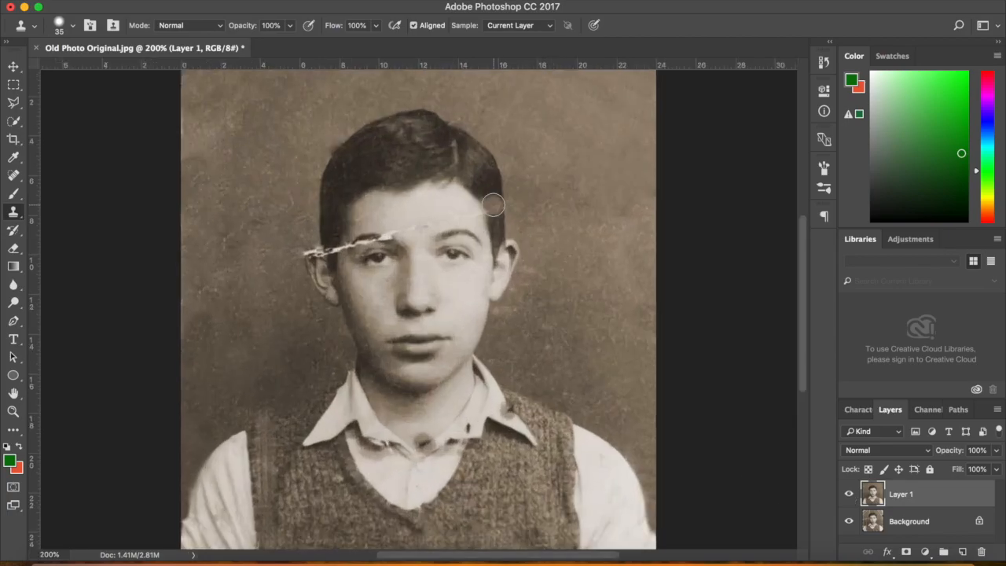
Clone skin texture over the right end of the forehead crack, undoing a bad stroke
alt+click(493, 204)
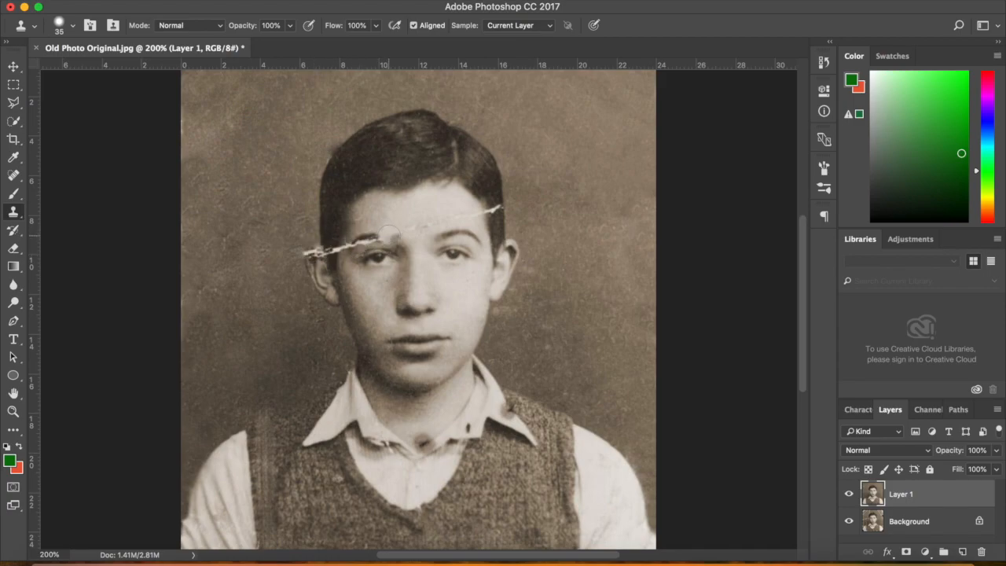
key(super+z)
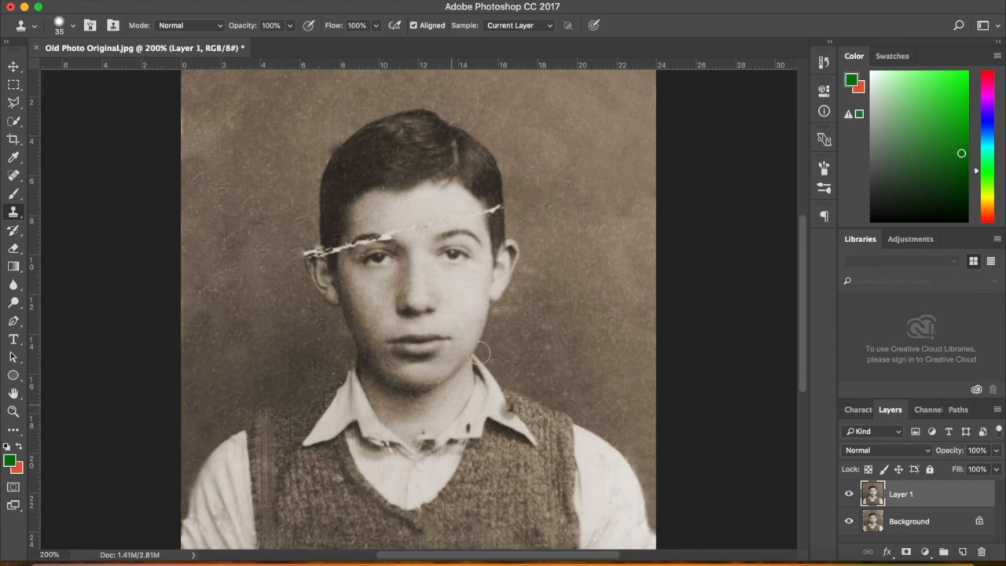
click(495, 210)
key(bracketleft)
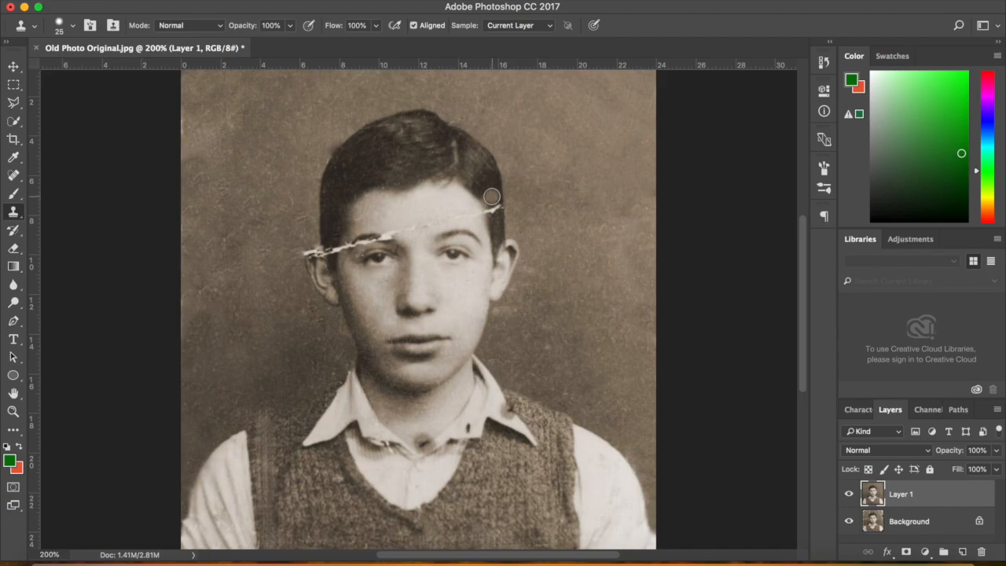
drag(490, 197, 493, 208)
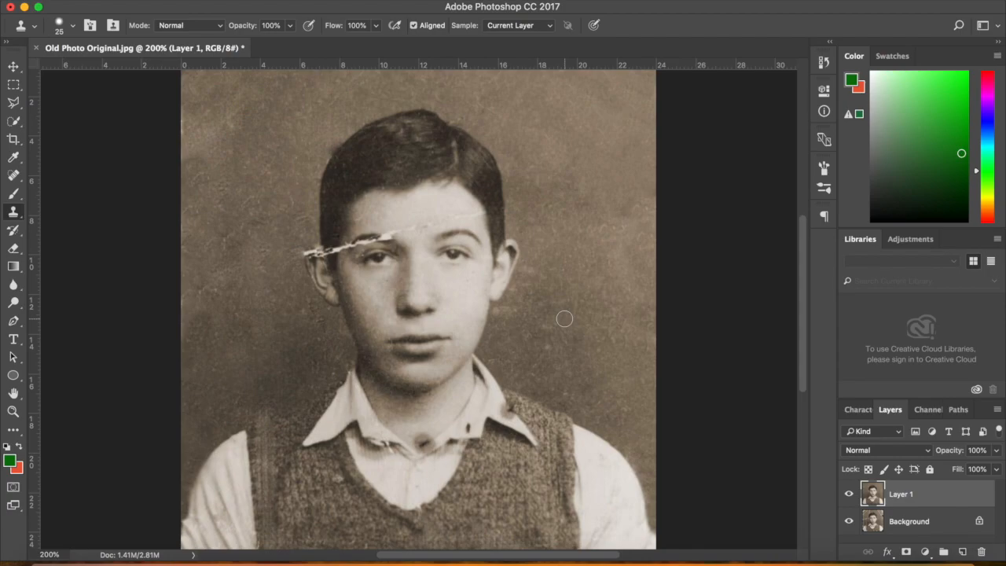
Sample the temple and clone over the forehead and eyebrow scratch's left end, shrinking the brush to 15, then 9
alt+click(330, 233)
drag(474, 212, 483, 211)
key(super+z)
click(465, 205)
key(bracketleft)
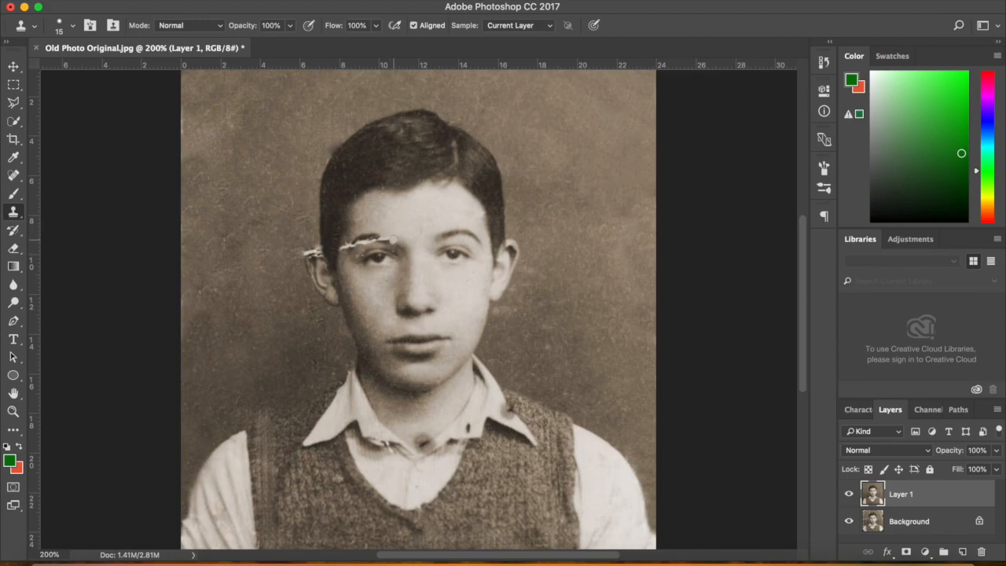
click(348, 245)
key(bracketleft)
key(bracketleft)
With a 6 px Spot Healing Brush, heal the eyebrow scratch, the mark beside the ear and facial dark spots
alt+click(373, 240)
key(j)
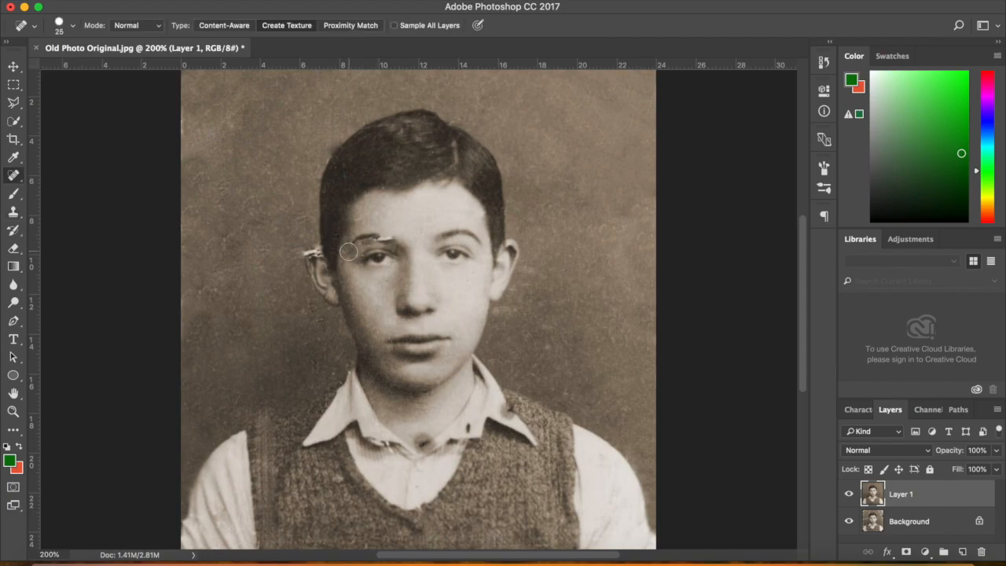
key(bracketleft)
key(bracketleft)
click(344, 265)
drag(378, 238, 392, 239)
drag(318, 252, 302, 252)
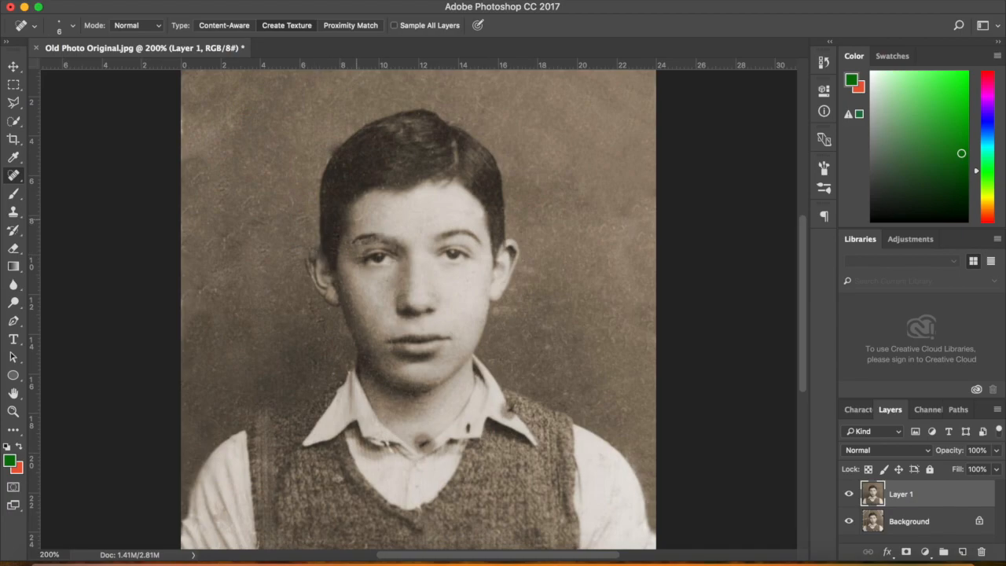
click(358, 219)
Add Layer 2 and paint onto it a 90 px Clone Stamp copy of the right ear, left of the head
click(964, 553)
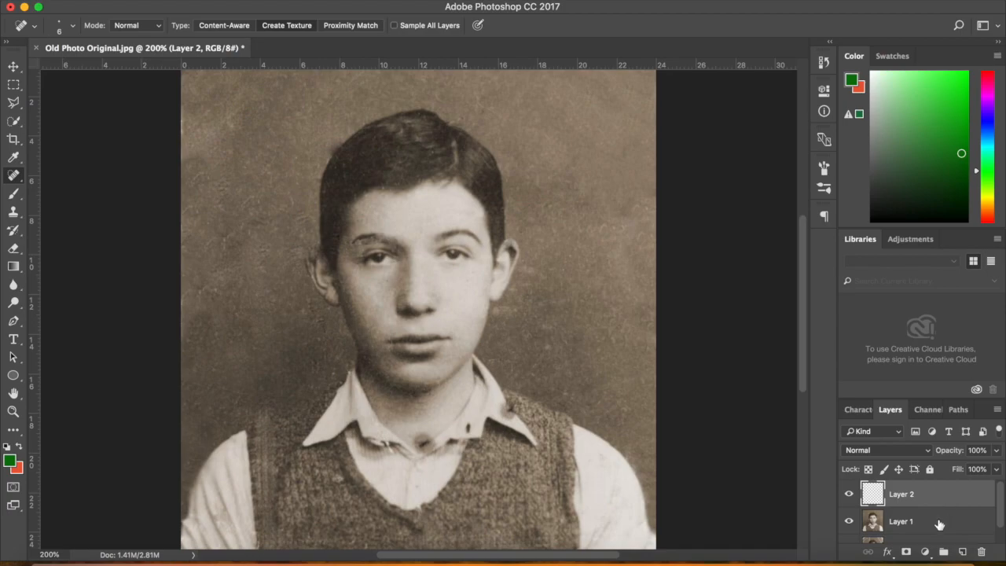
click(940, 525)
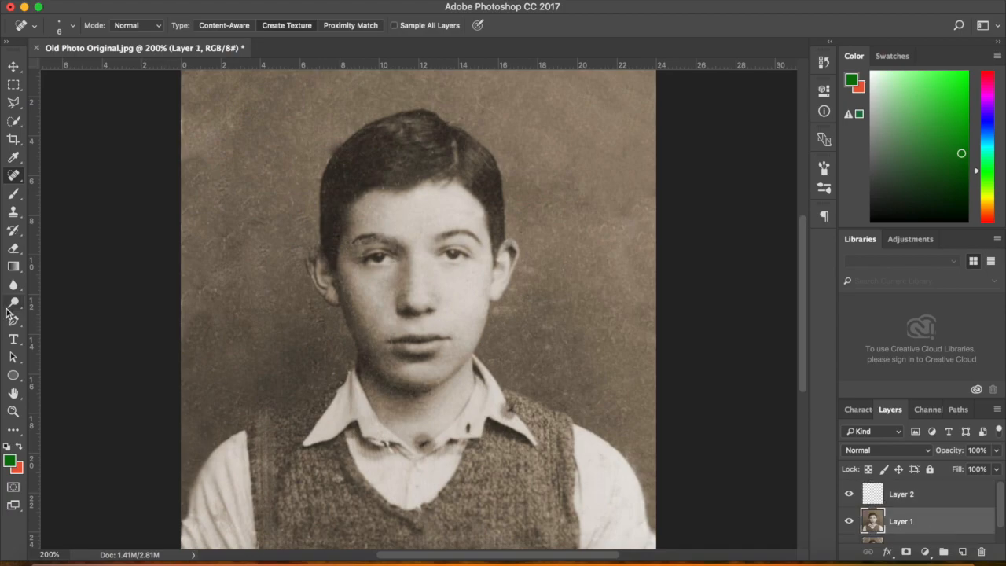
click(12, 213)
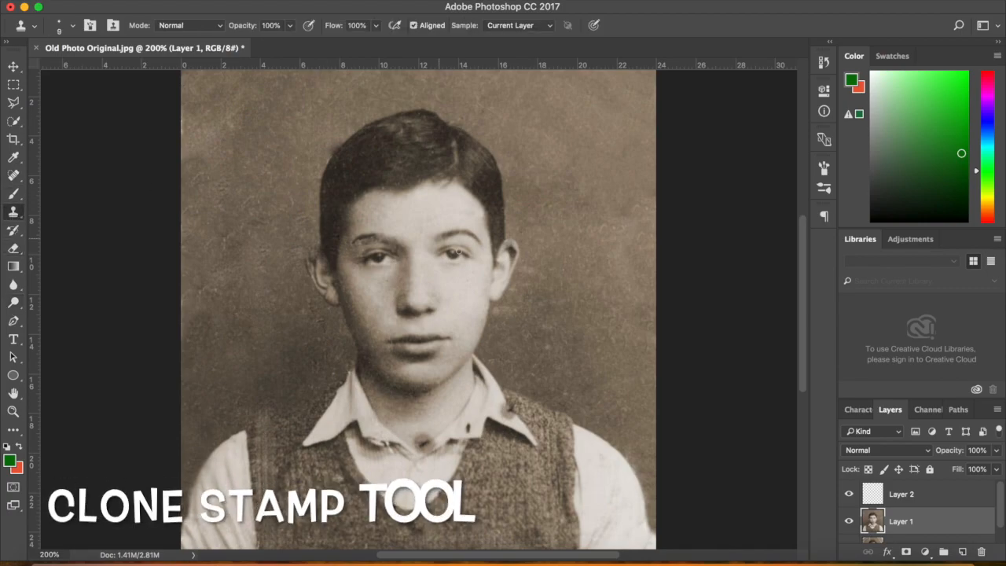
key(bracketright)
key(bracketright)
key(bracketright)
key(bracketright)
key(bracketright)
key(bracketright)
key(bracketright)
key(bracketright)
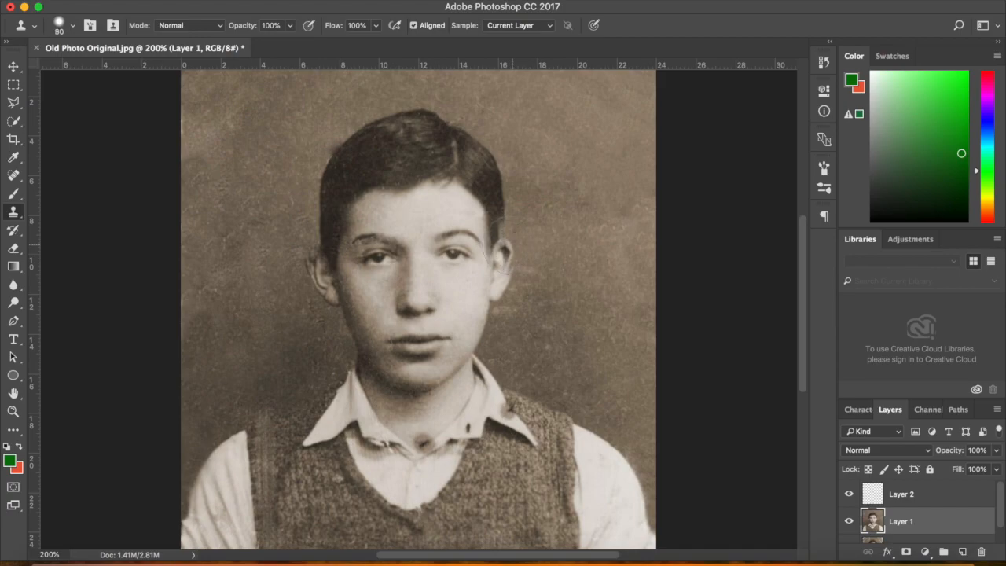
alt+click(505, 250)
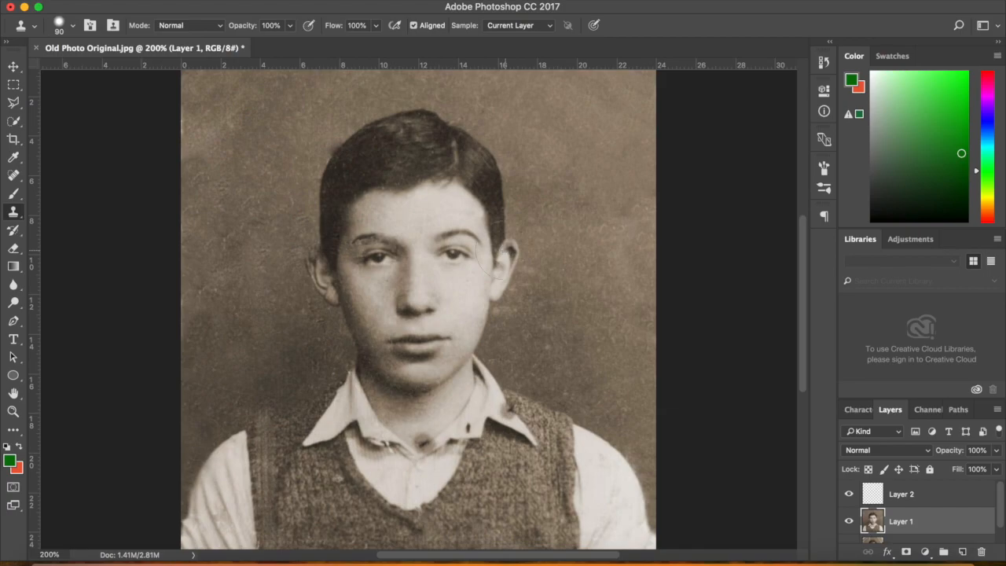
click(973, 498)
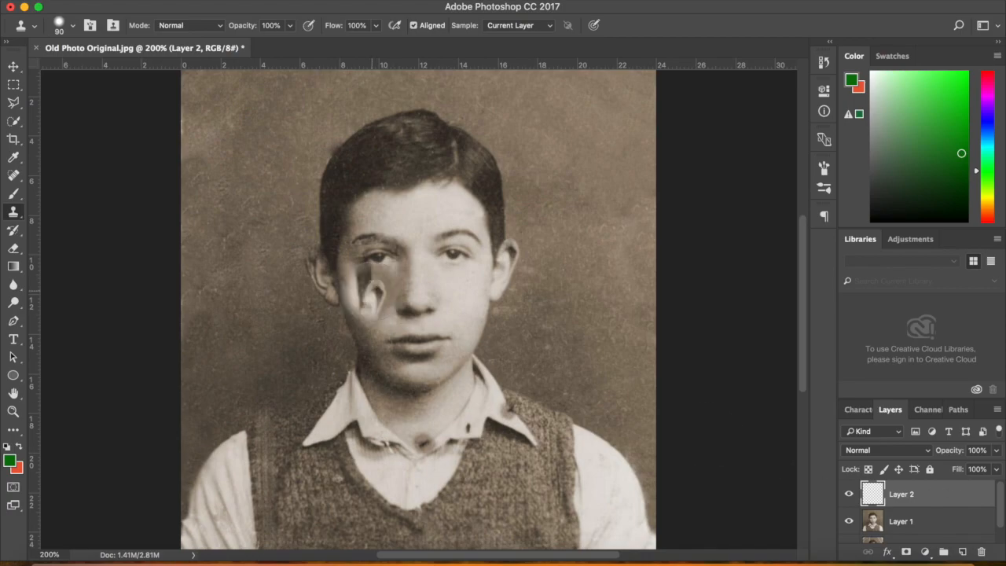
click(322, 249)
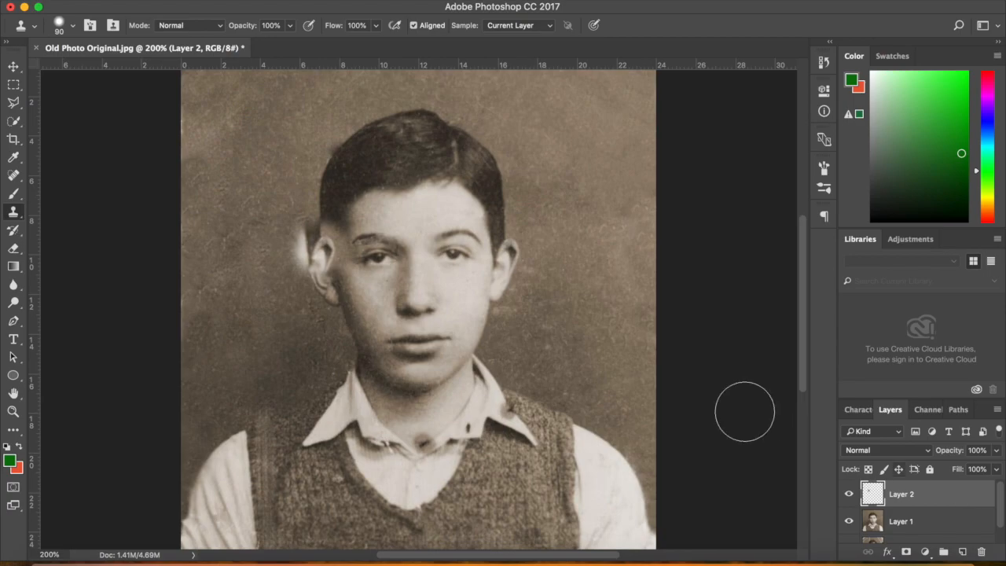
Mirror the cloned ear patch horizontally
click(124, 1)
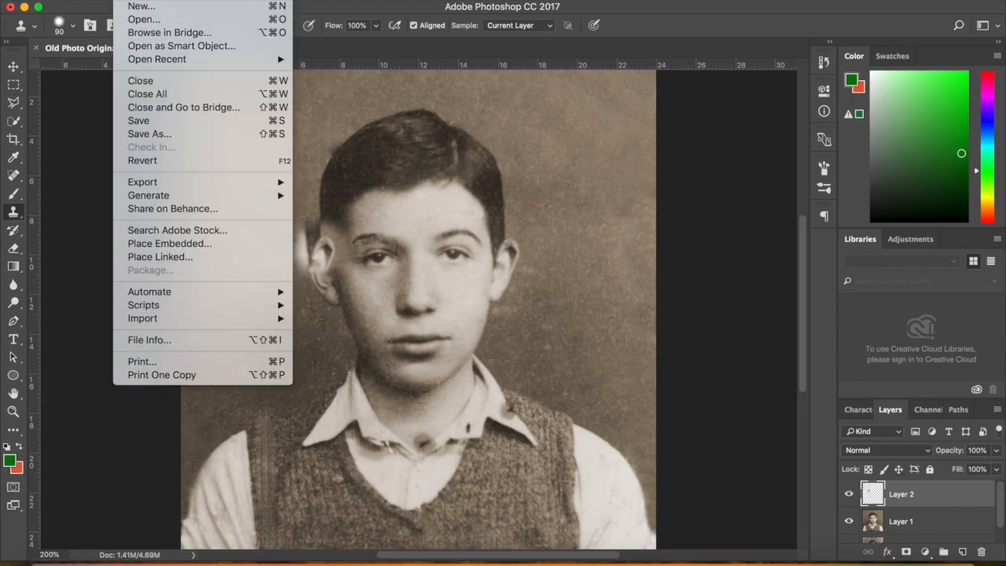
mouse_move(154, 1)
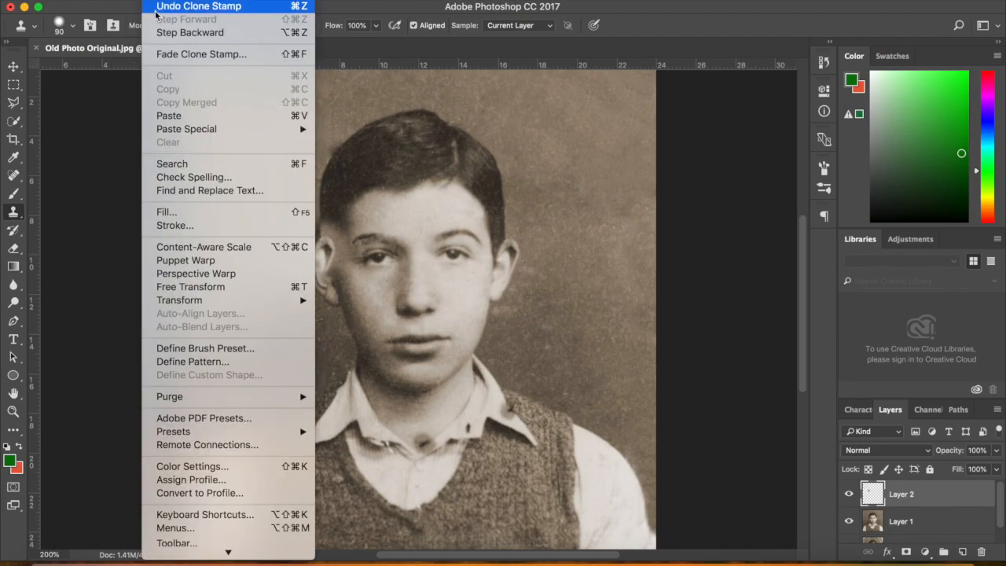
mouse_move(173, 301)
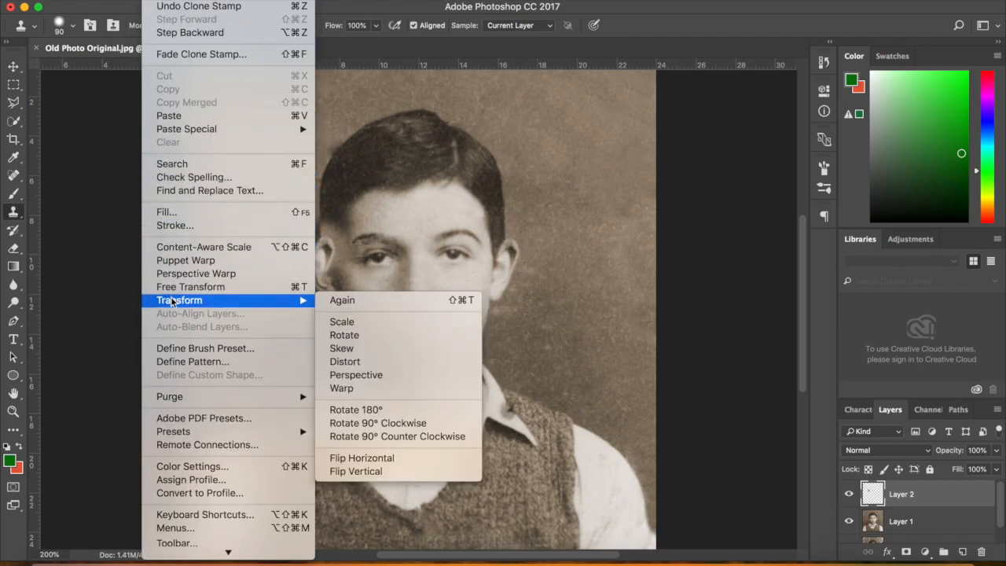
click(360, 457)
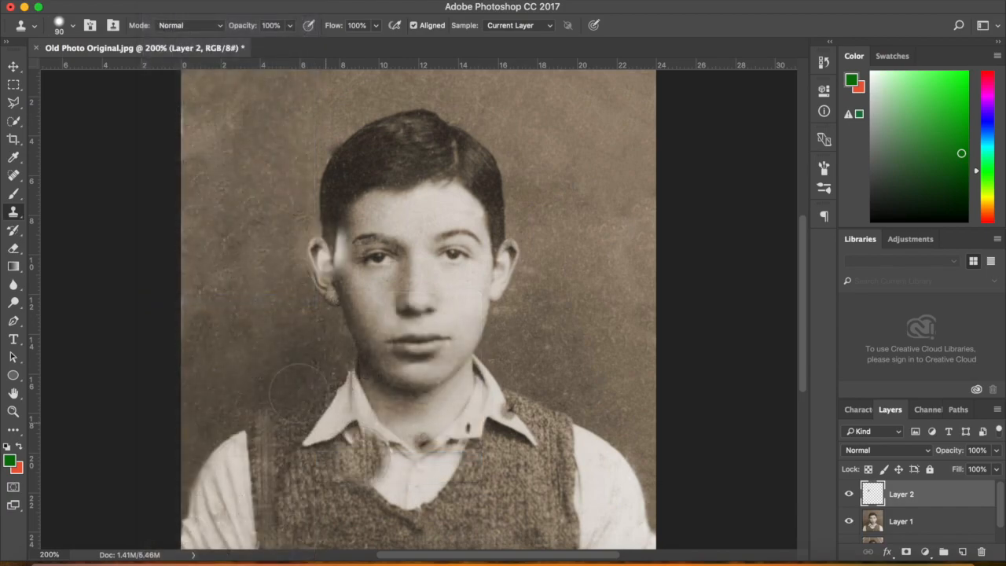
Nudge the ear patch a few pixels left and down with the Move tool and arrow keys
click(13, 69)
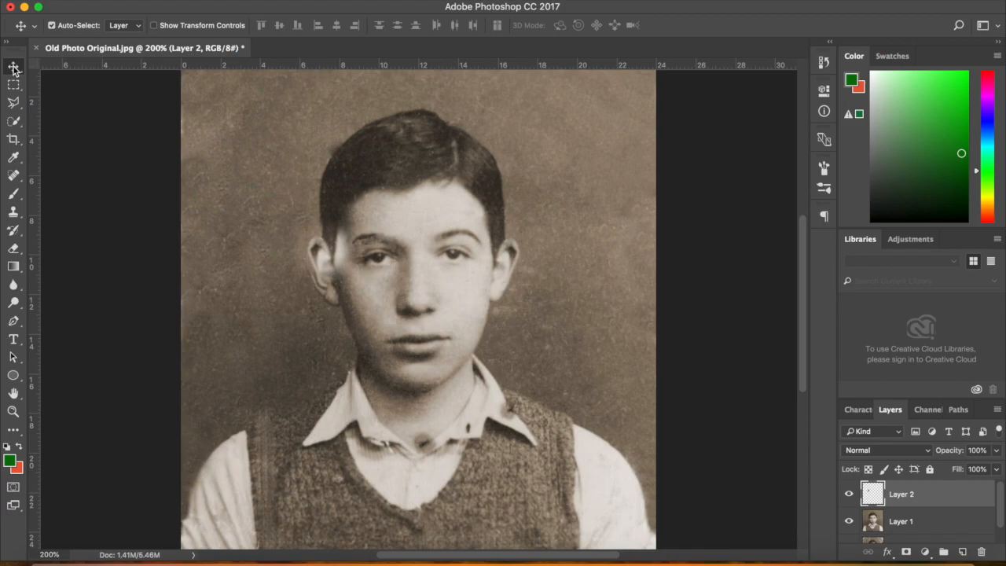
key(Left)
key(Left)
key(Left)
key(Left)
key(Left)
key(Left)
key(Left)
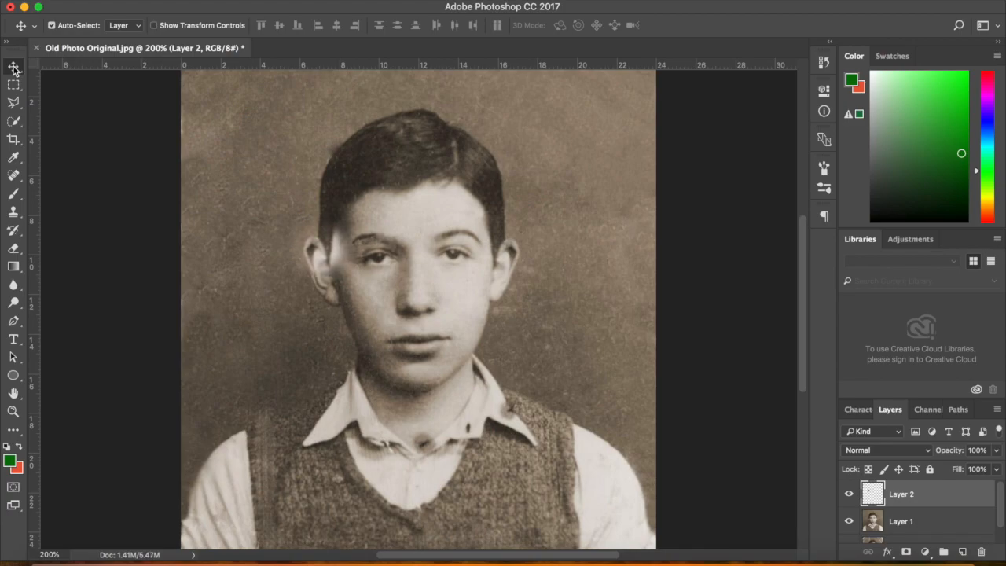
key(Left)
key(Down)
key(Down)
key(Down)
key(Down)
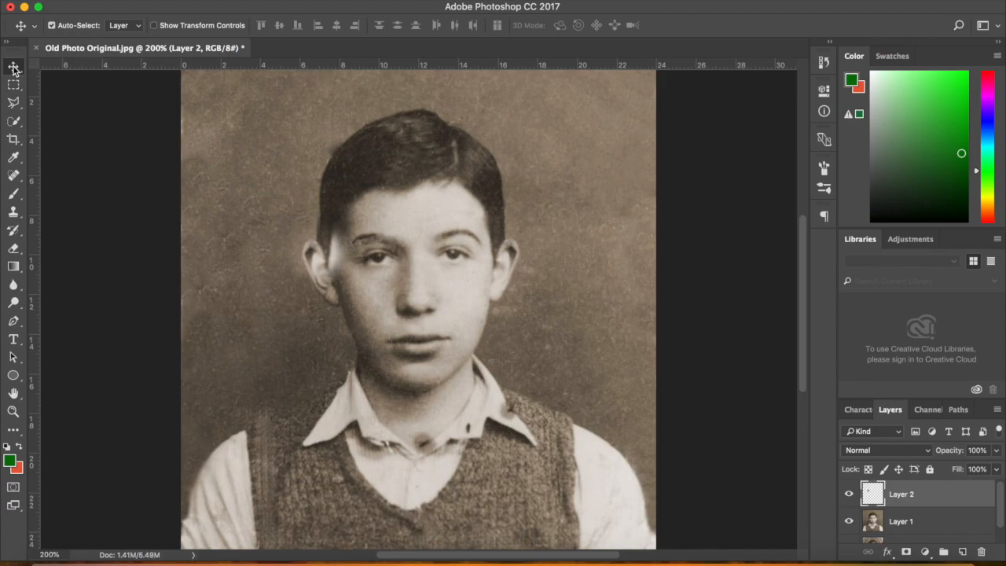
key(Down)
key(Down)
key(Left)
key(Left)
key(Left)
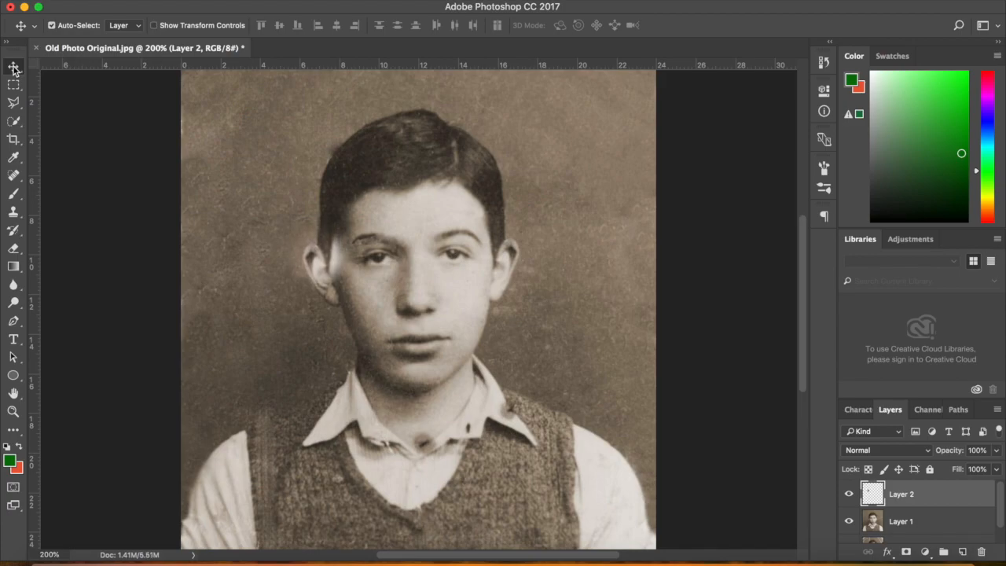
key(Right)
key(Right)
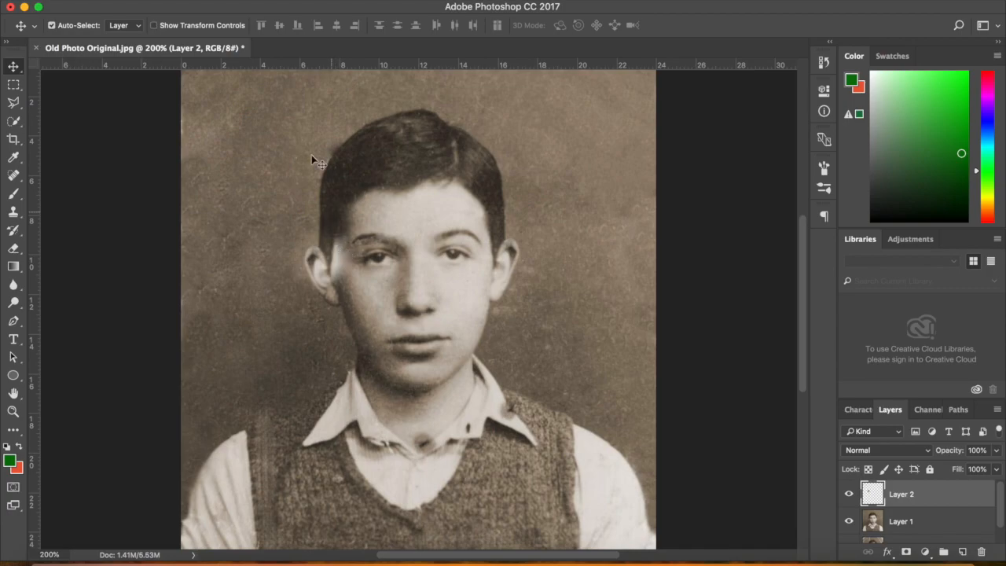
click(197, 0)
mouse_move(196, 29)
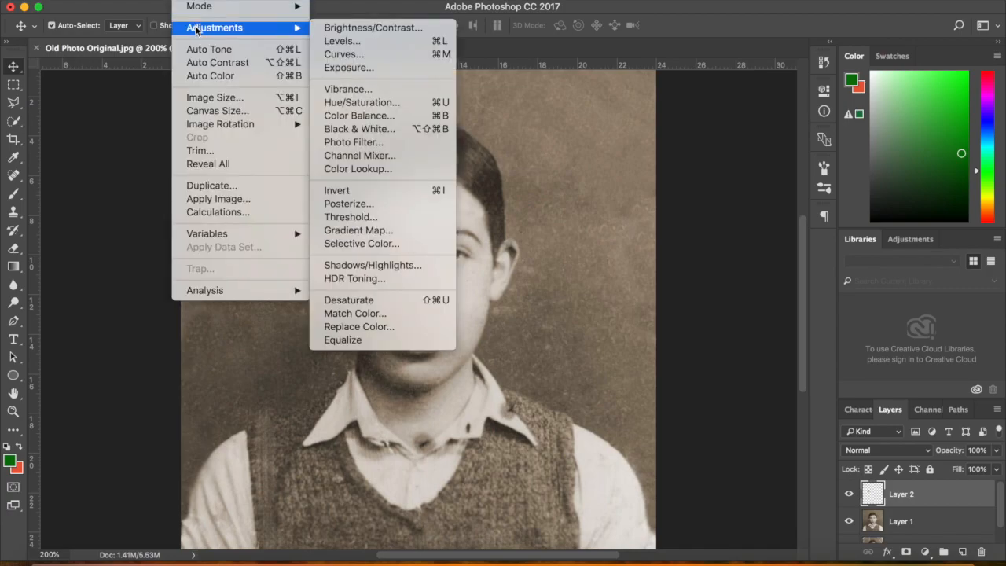
Apply Brightness/Contrast of -45 brightness and -33 contrast to the ear patch on Layer 2
click(362, 27)
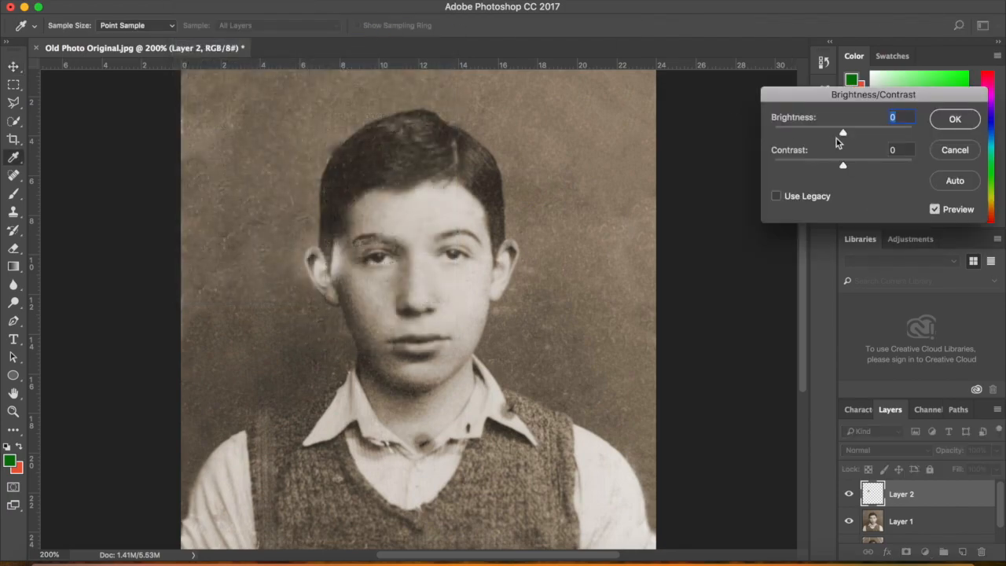
mouse_move(844, 134)
mouse_down()
mouse_move(829, 138)
mouse_move(823, 166)
mouse_move(806, 166)
mouse_move(838, 165)
mouse_move(767, 161)
mouse_move(798, 165)
mouse_move(828, 135)
mouse_move(798, 135)
mouse_move(824, 137)
mouse_up()
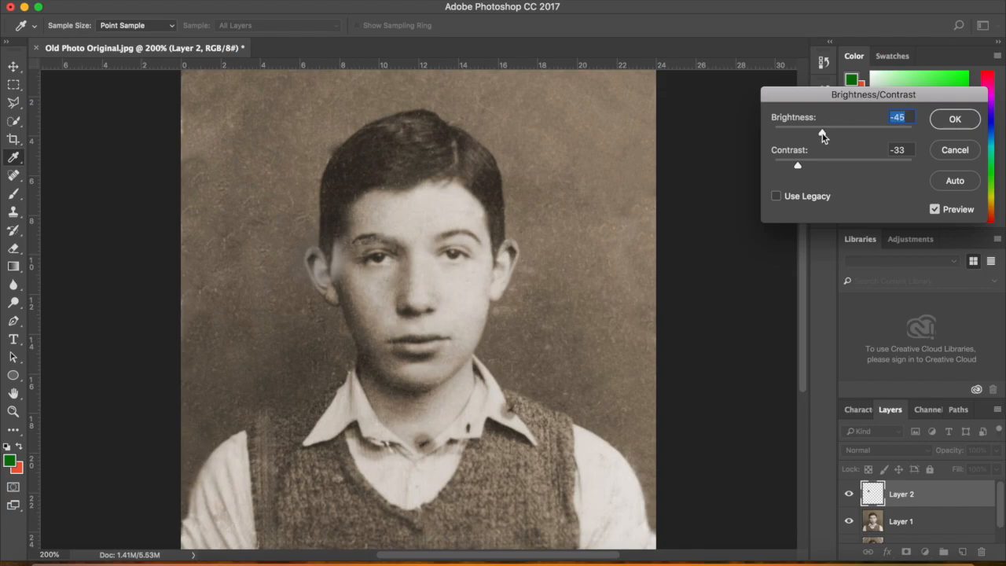
click(955, 118)
key(v)
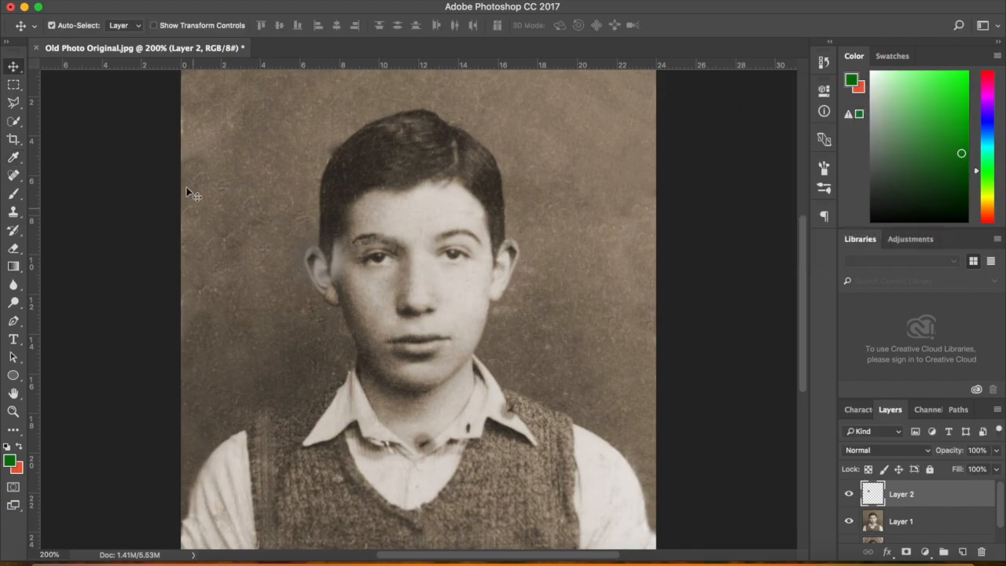
Enlarge the Spot Healing Brush to 20, then set the plain Eraser to 60 px
click(10, 179)
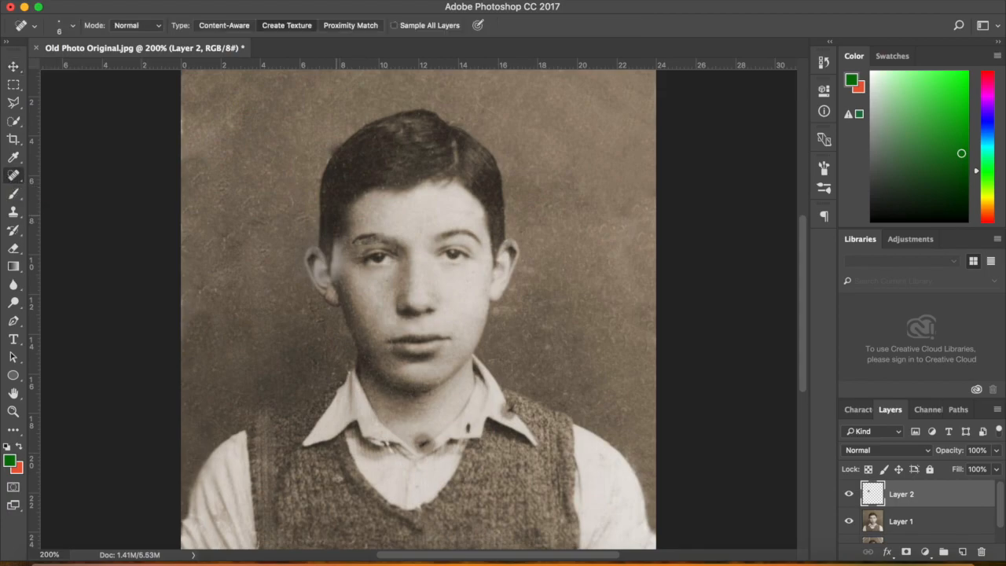
key(bracketright)
key(bracketright)
key(bracketright)
key(bracketright)
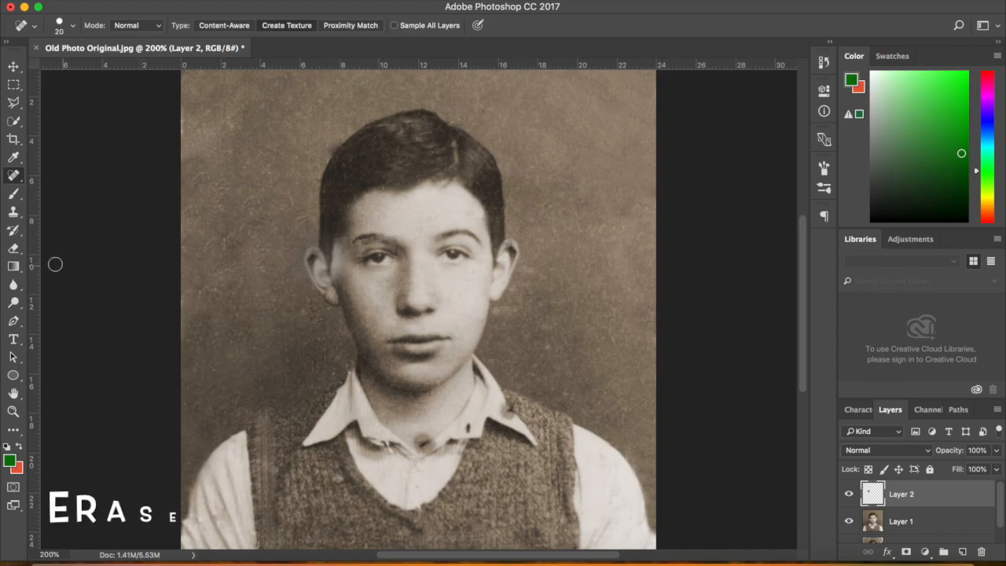
click(14, 250)
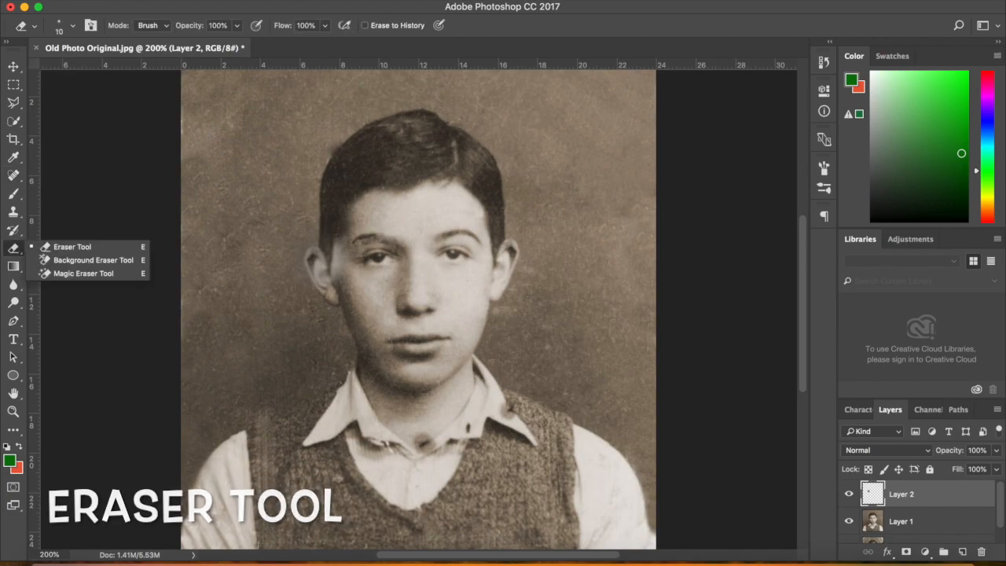
click(134, 187)
key(bracketright)
key(bracketright)
key(bracketright)
key(bracketright)
key(bracketright)
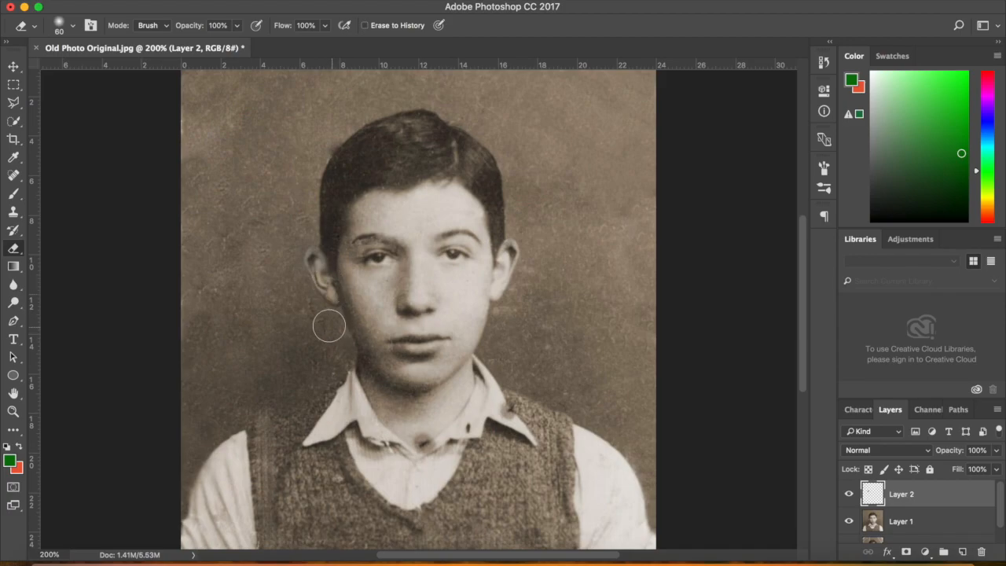
Apply Levels to the patch layer with black input 22 and white input 224
click(189, 2)
mouse_move(195, 28)
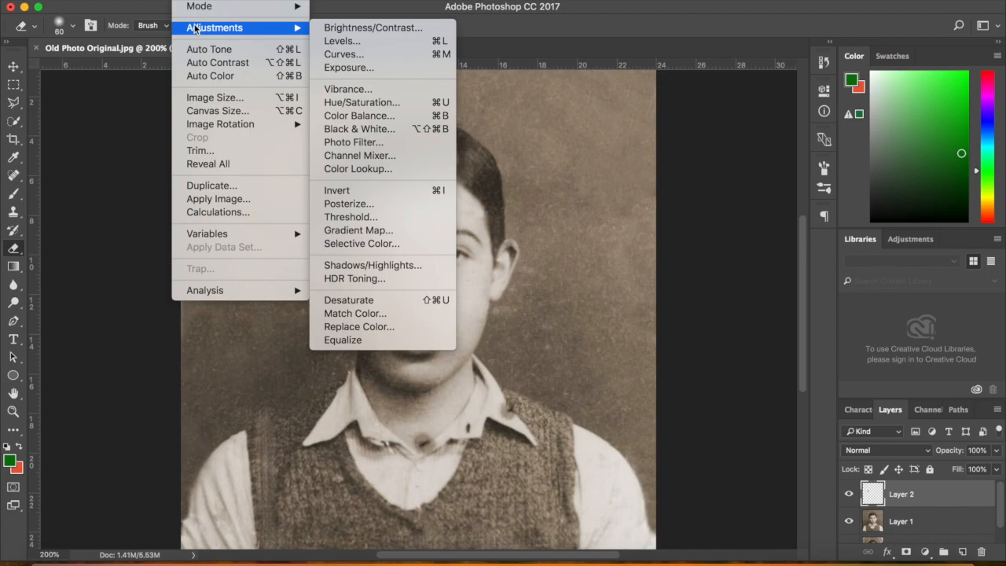
click(340, 42)
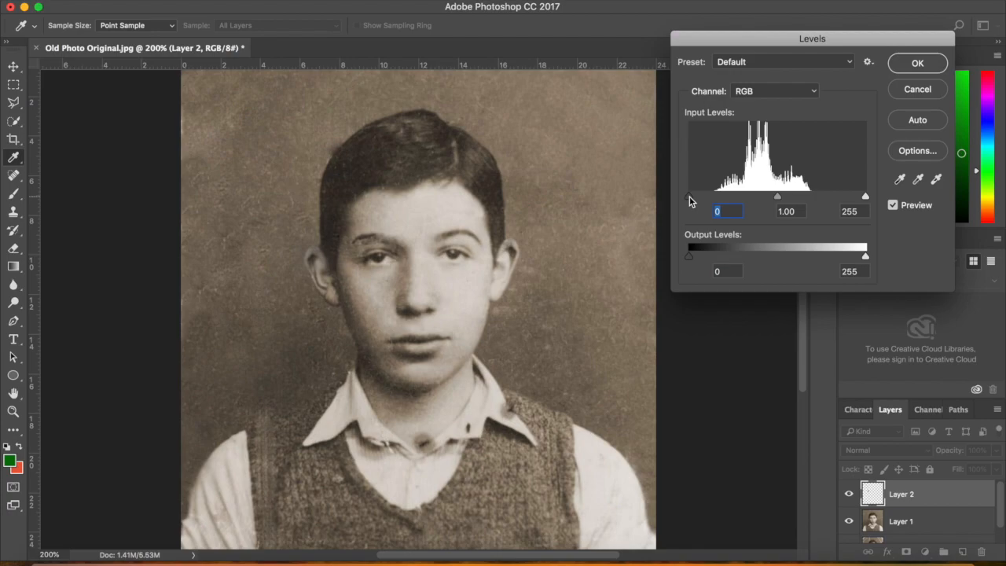
click(930, 88)
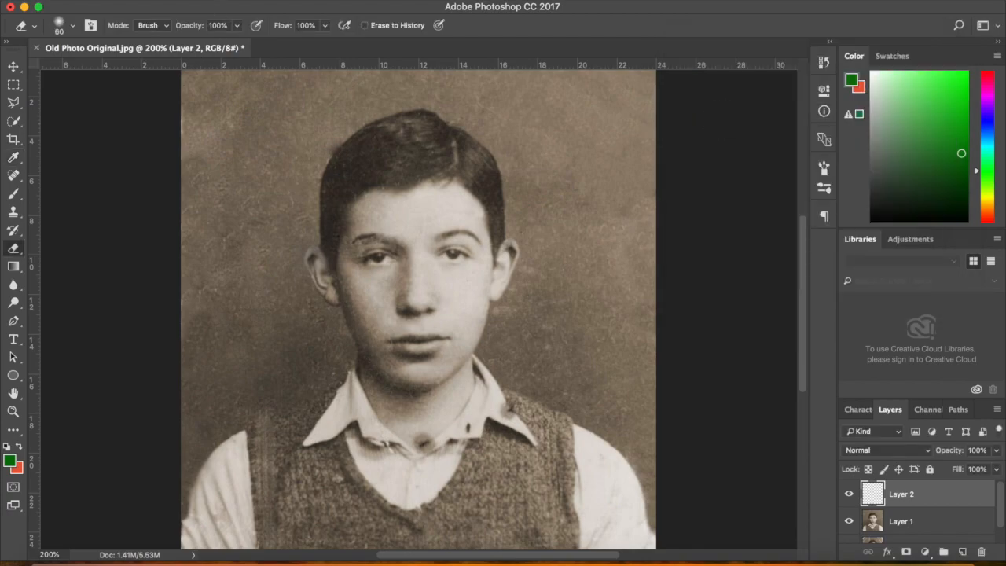
click(200, 3)
mouse_move(200, 29)
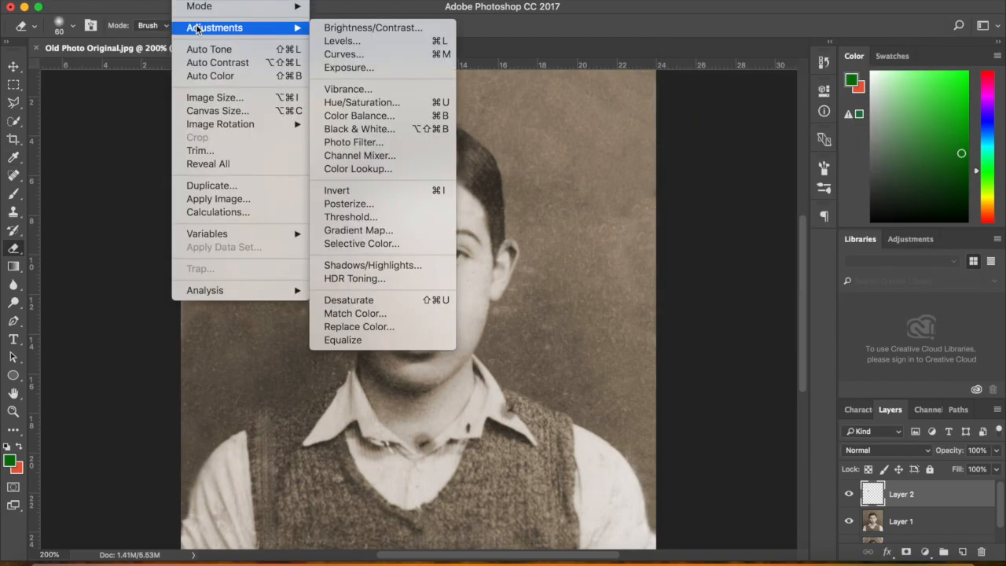
click(333, 43)
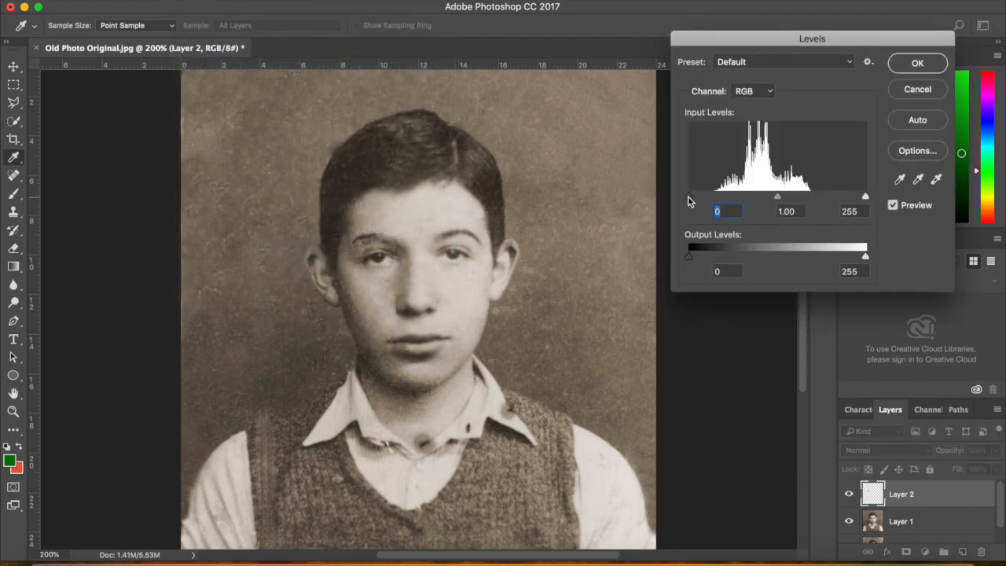
drag(688, 196, 703, 199)
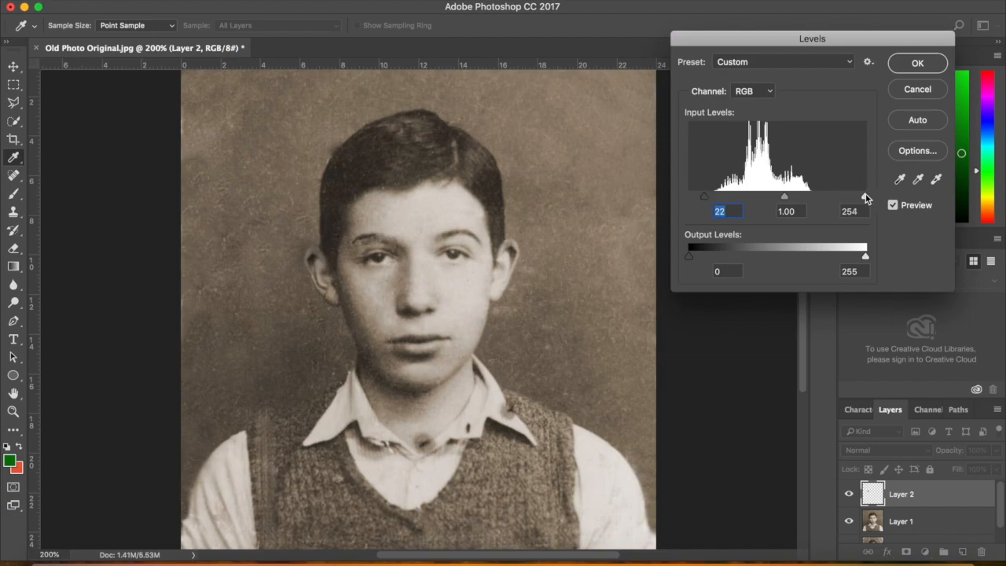
drag(865, 198, 844, 203)
click(903, 68)
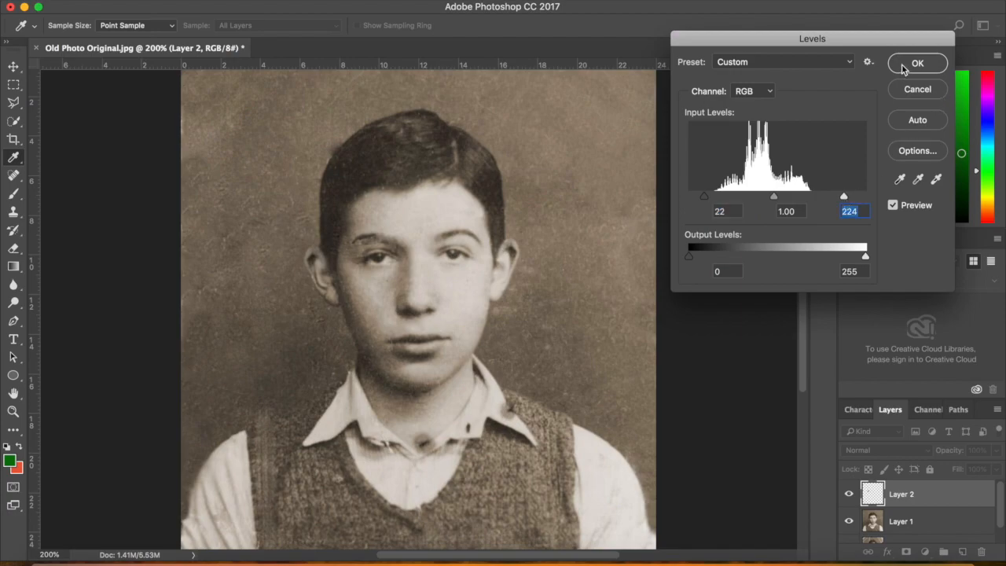
key(e)
Raise the patch layer's contrast to 65 with Brightness/Contrast
click(189, 1)
mouse_move(228, 27)
click(369, 29)
drag(843, 165, 887, 169)
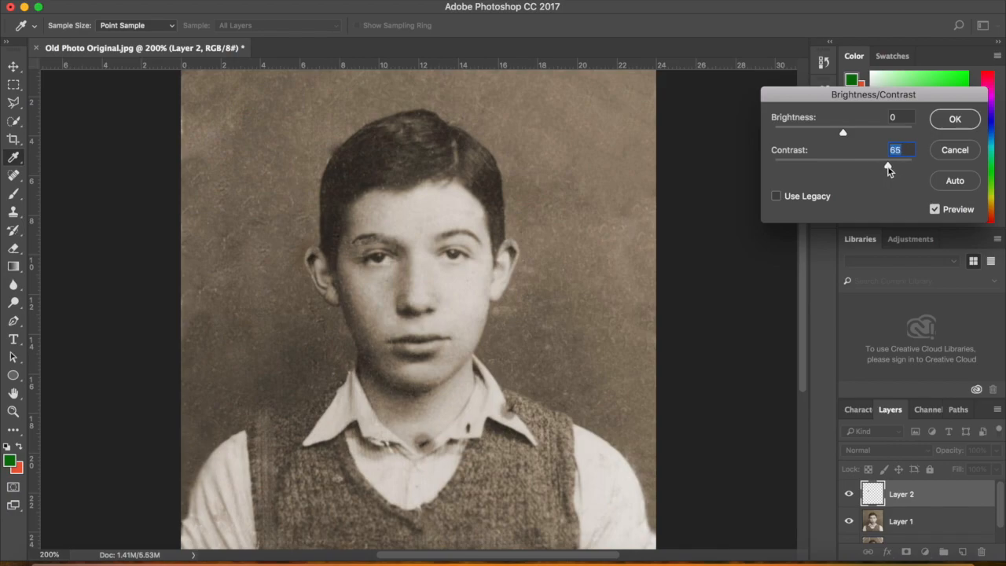
click(953, 119)
key(e)
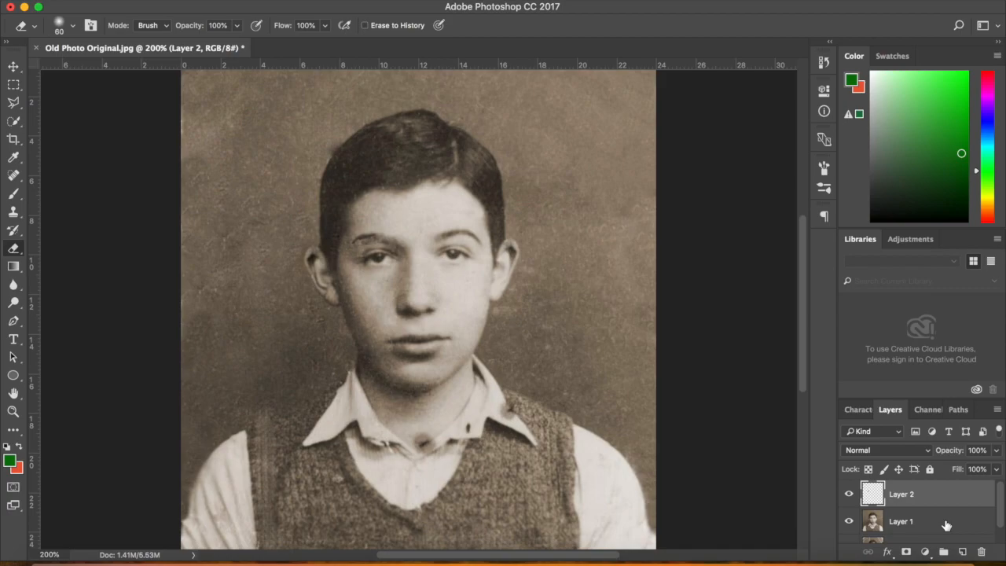
Add Layer 3, then sample the boy's skin on Layer 1 with a 125 px Clone Stamp
click(963, 552)
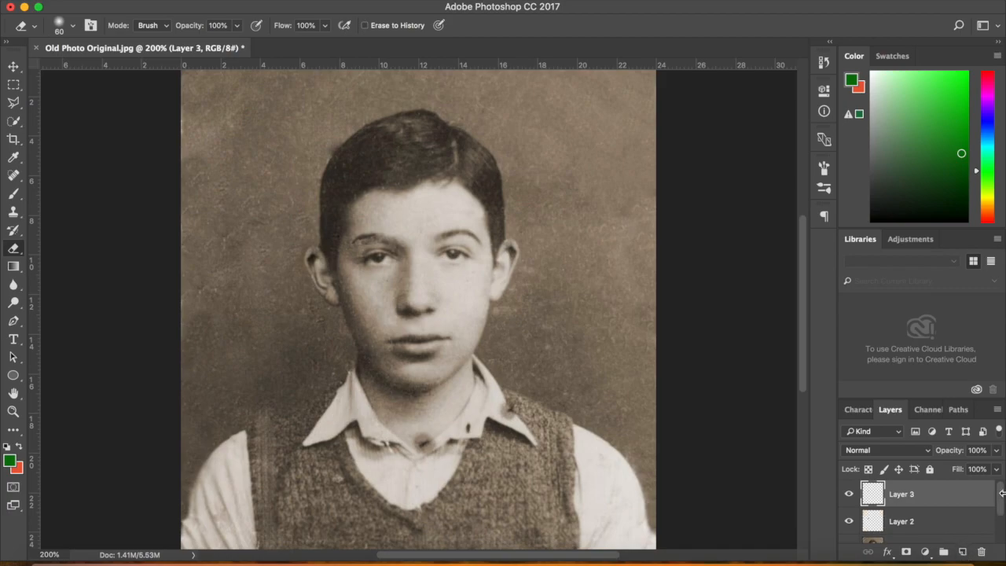
scroll(1002, 497, down, 1)
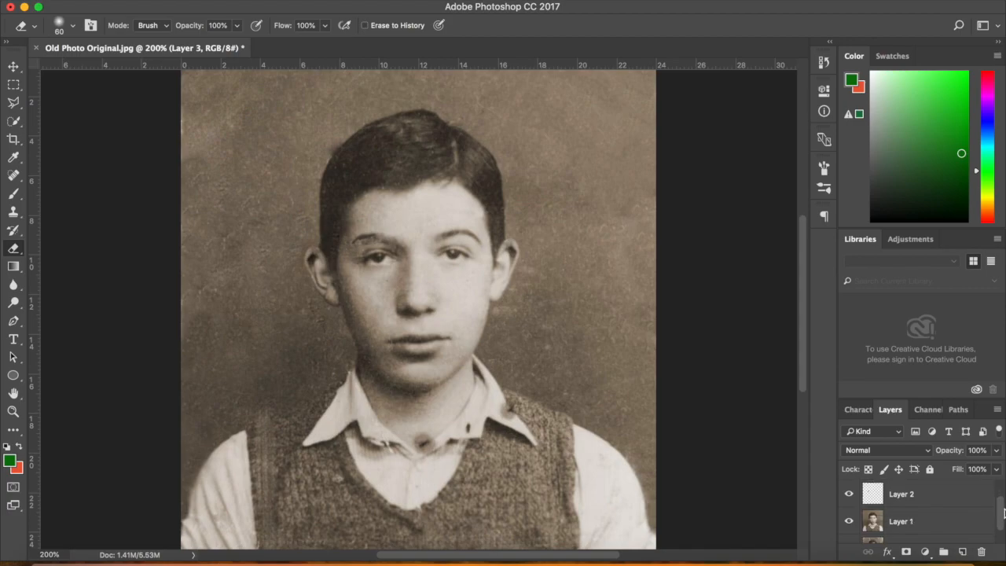
click(943, 530)
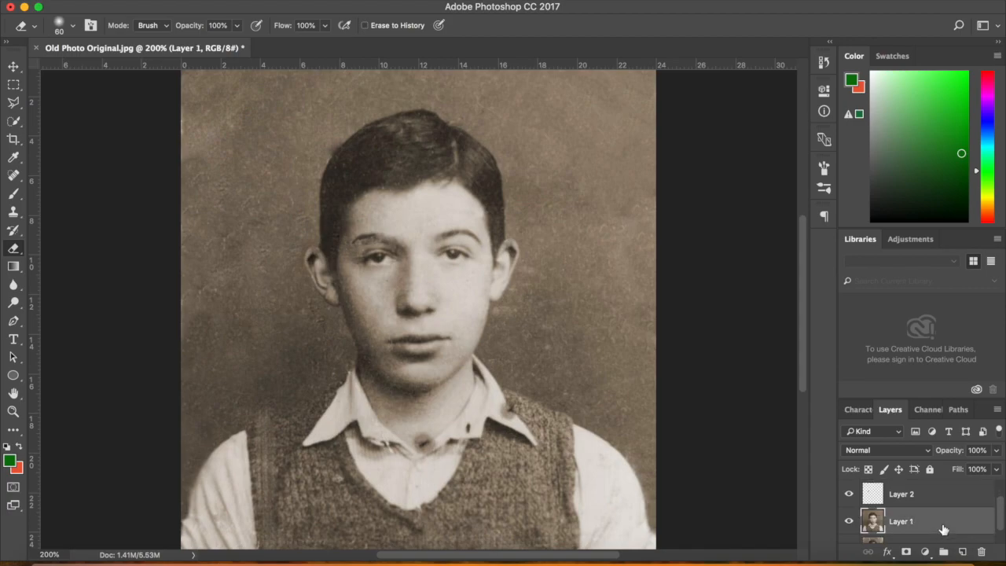
click(13, 212)
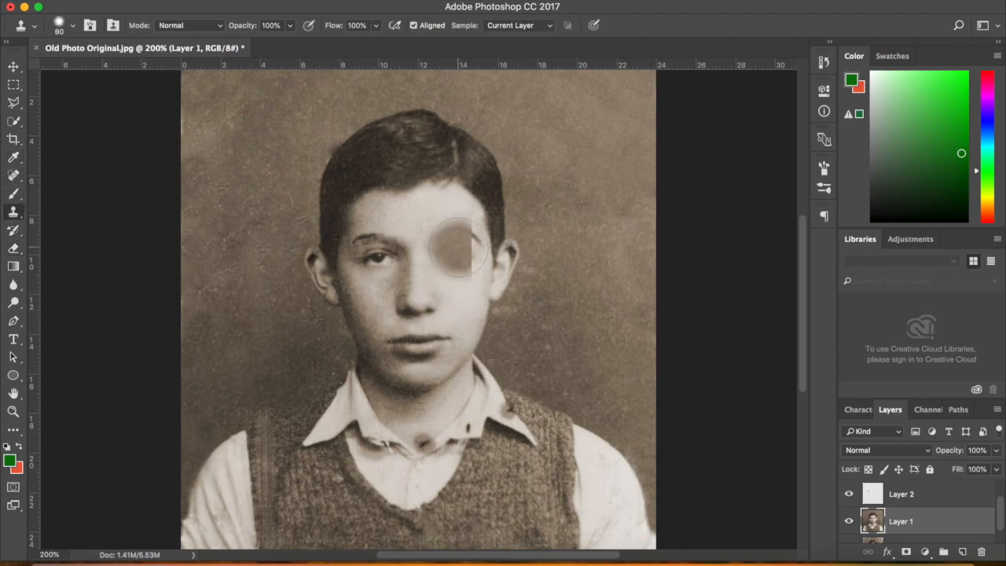
key(bracketright)
key(bracketright)
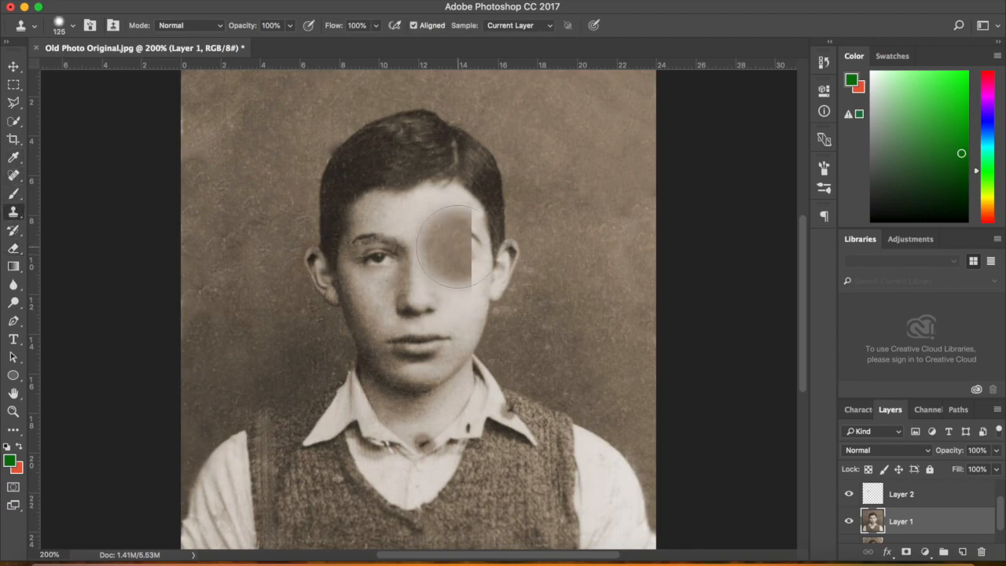
alt+click(458, 247)
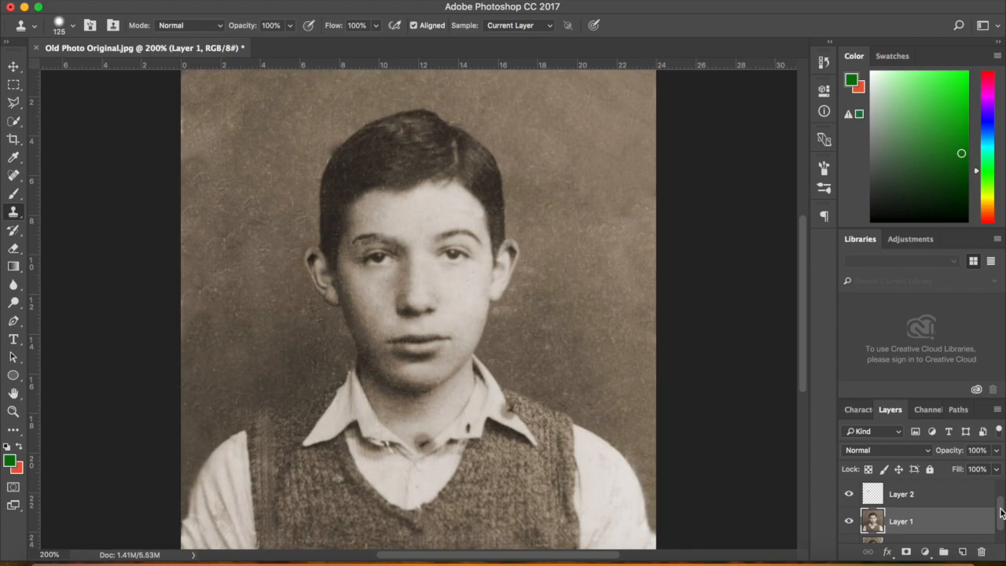
Paint the cloned skin over the crack near the eye on Layer 3
scroll(1002, 512, up, 3)
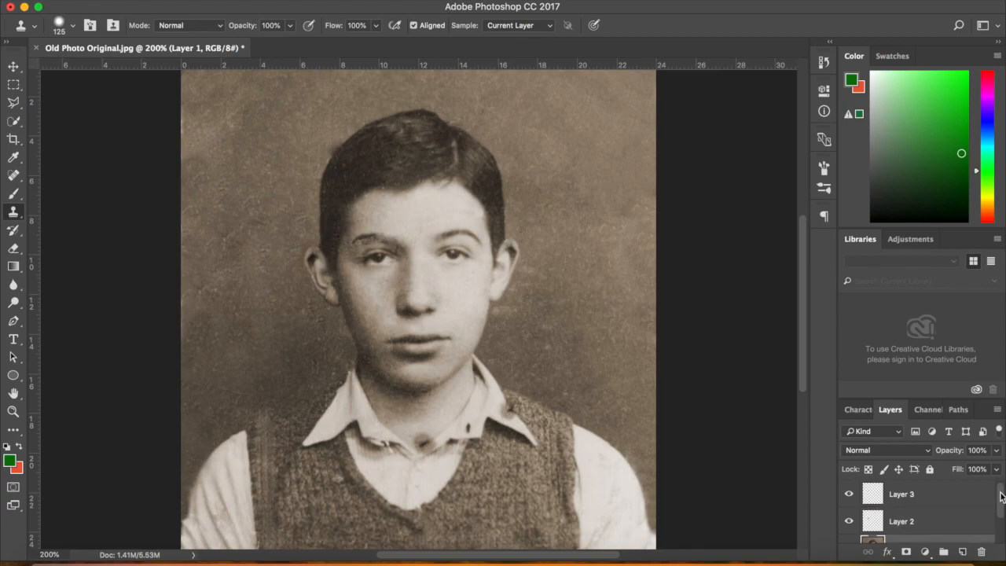
click(950, 498)
click(470, 266)
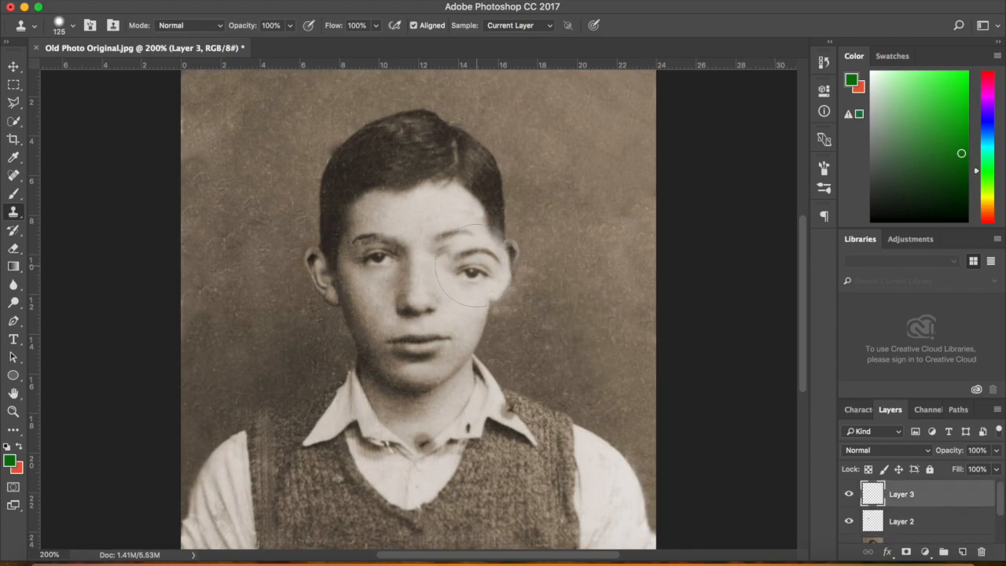
click(383, 249)
click(153, 1)
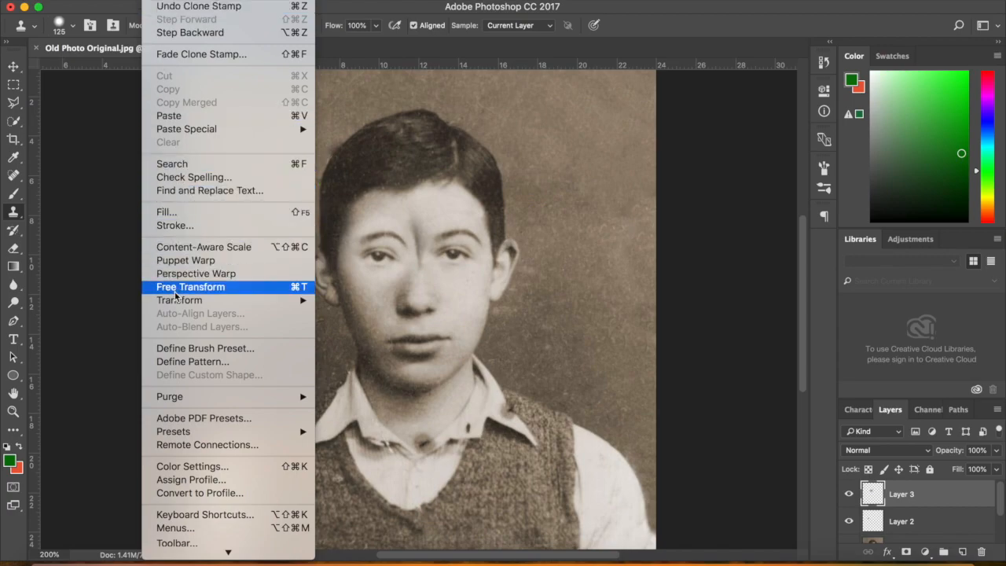
Flip Layer 3's cloned patch horizontally and select the Move tool
mouse_move(173, 300)
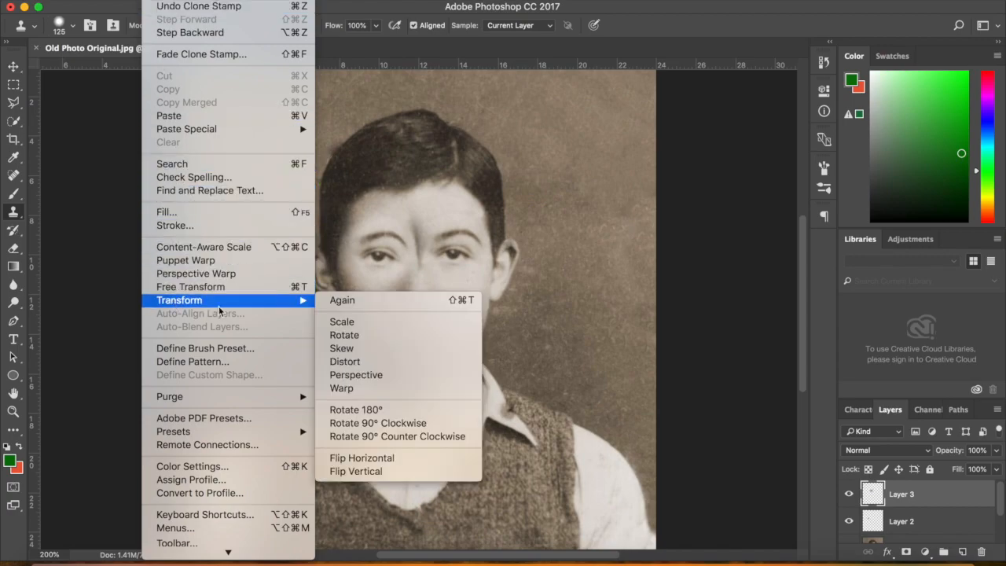
click(355, 456)
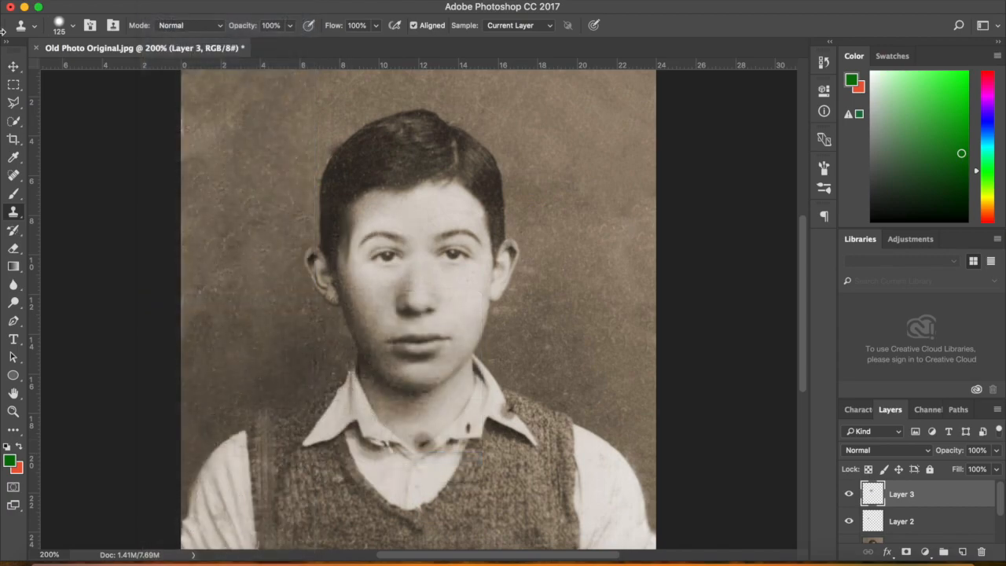
click(14, 68)
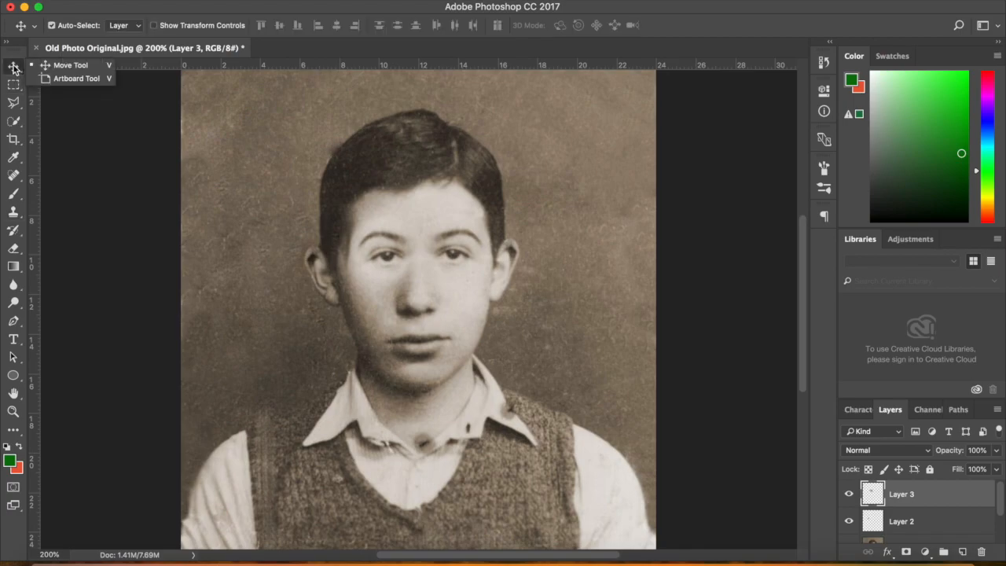
click(77, 63)
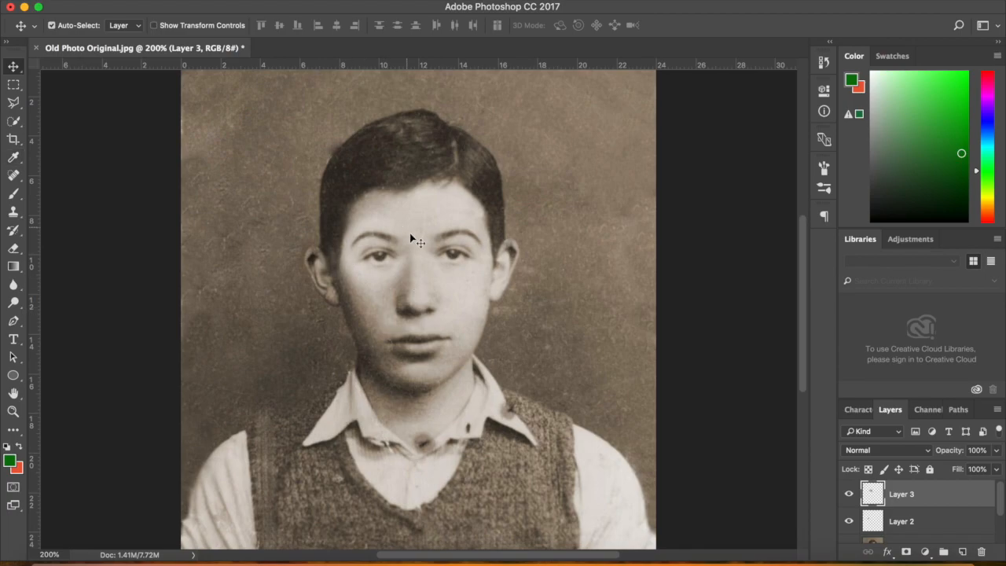
Darken Layer 3's patch to brightness -12 with Brightness/Contrast
click(195, 1)
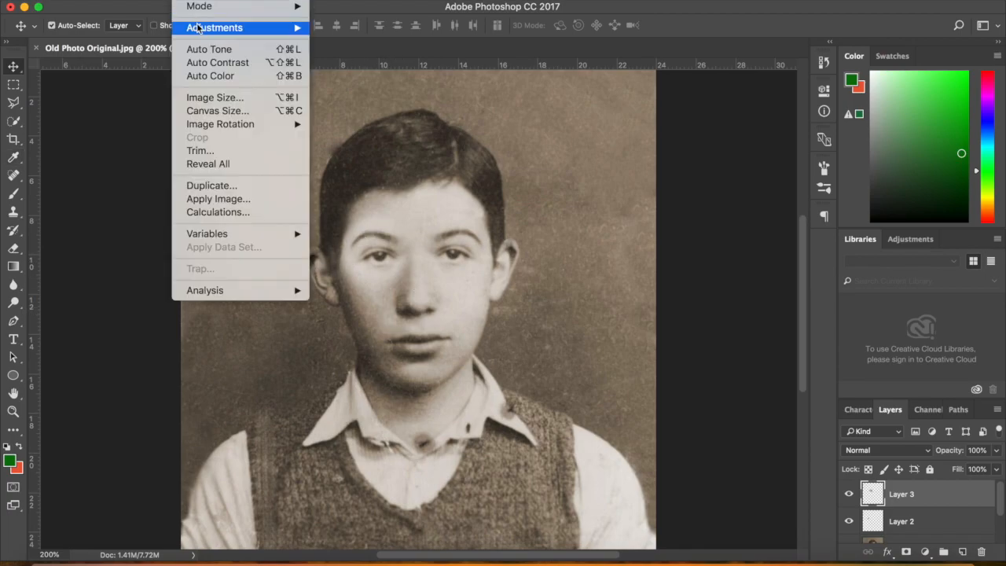
mouse_move(198, 26)
click(370, 27)
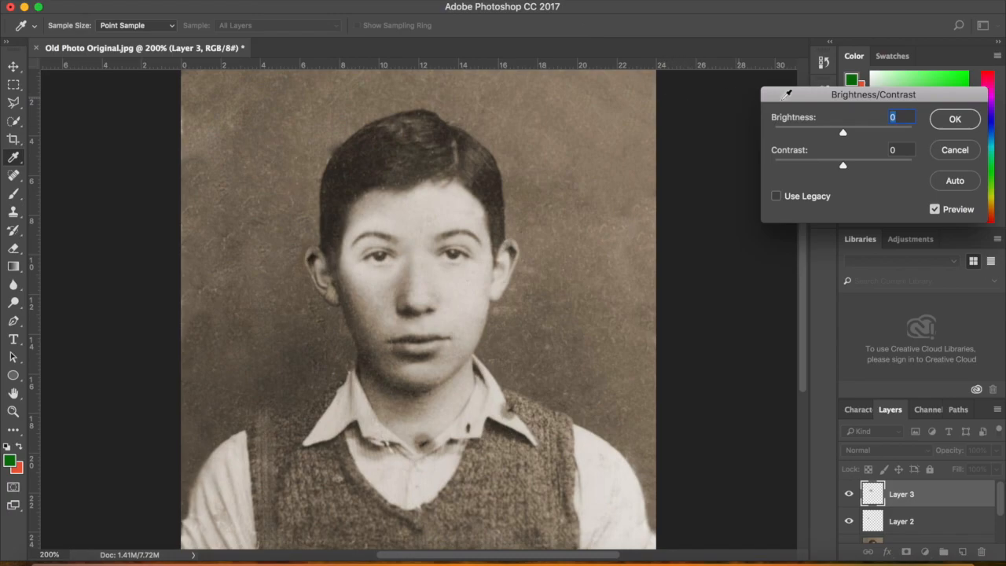
drag(844, 134, 872, 187)
click(955, 118)
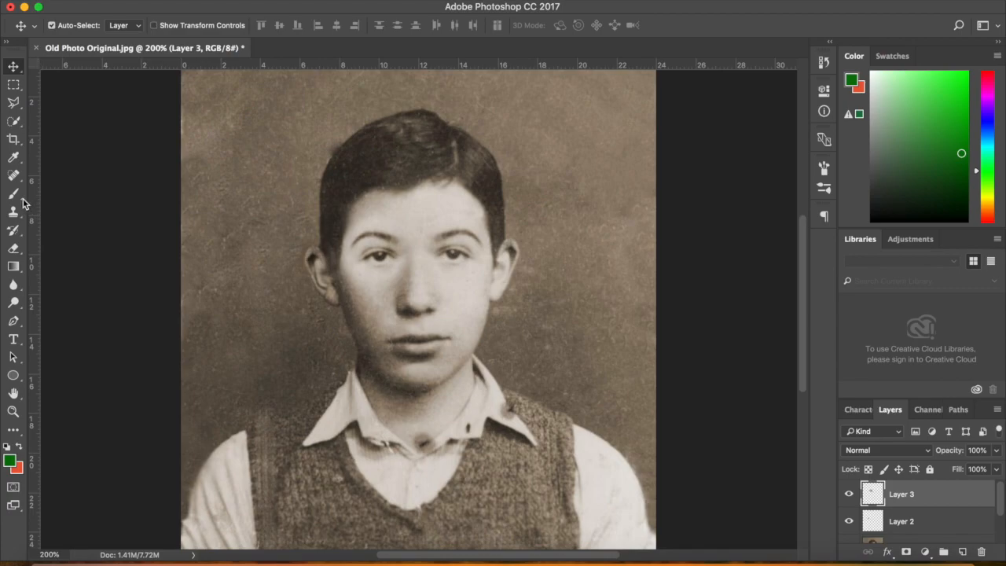
Erase Layer 3's patch edge near the left hairline with the plain Eraser
click(16, 249)
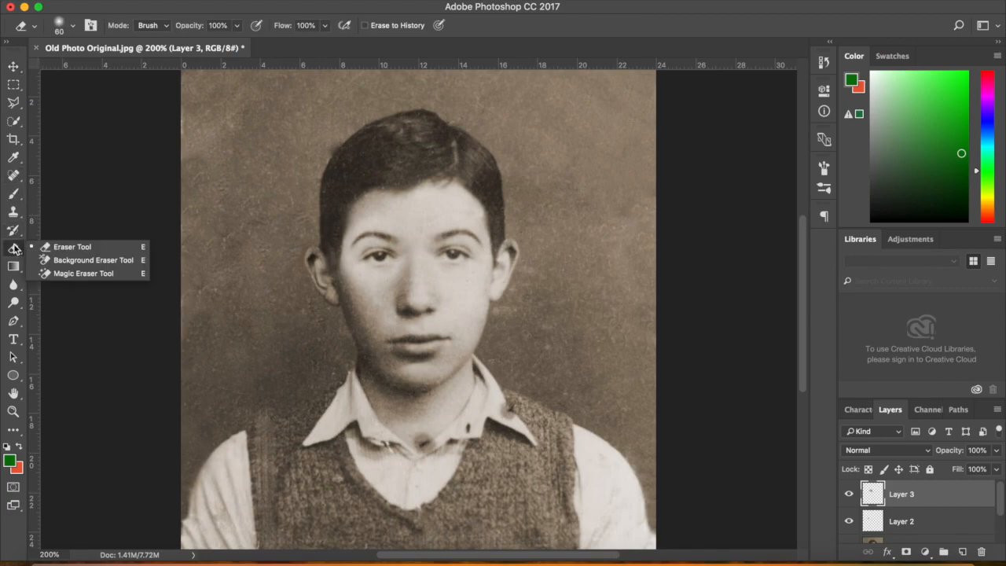
click(78, 246)
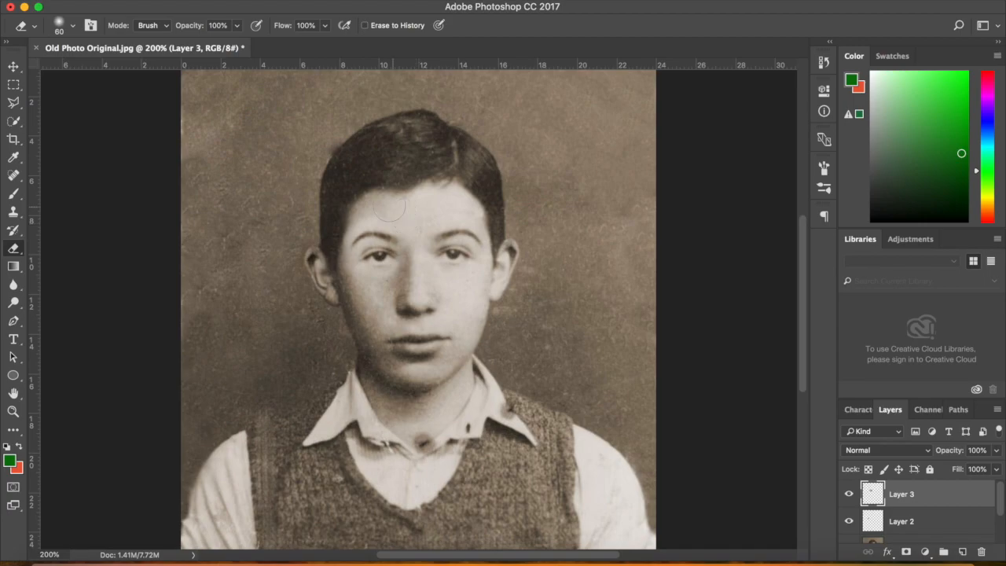
mouse_move(358, 213)
mouse_down()
mouse_move(299, 224)
mouse_move(351, 207)
mouse_move(329, 225)
mouse_move(369, 204)
mouse_move(329, 244)
mouse_move(341, 272)
mouse_up()
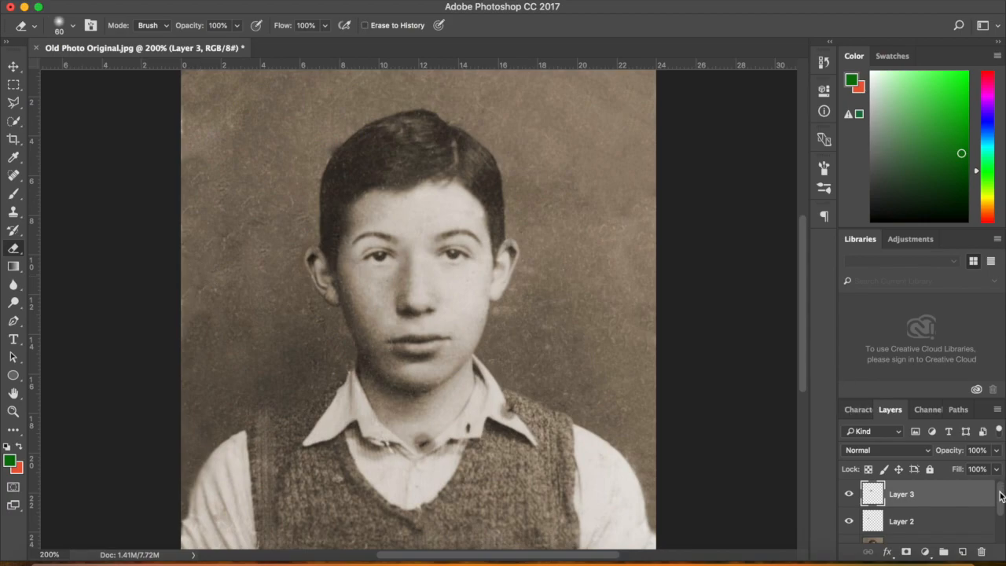
drag(1001, 494, 998, 555)
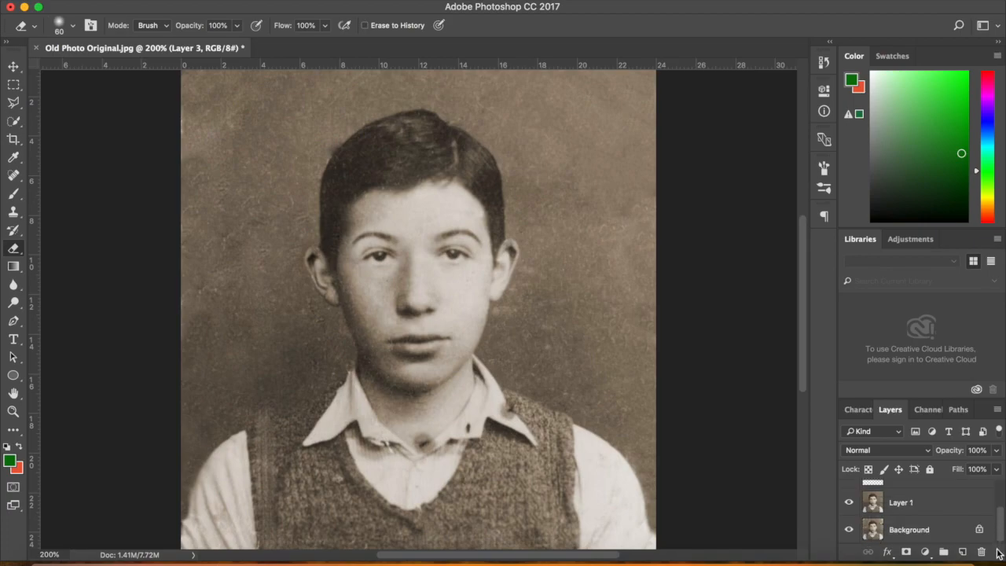
Heal a dark spot on the sleeve of Layer 1 with a 15 px Spot Healing Brush
click(938, 507)
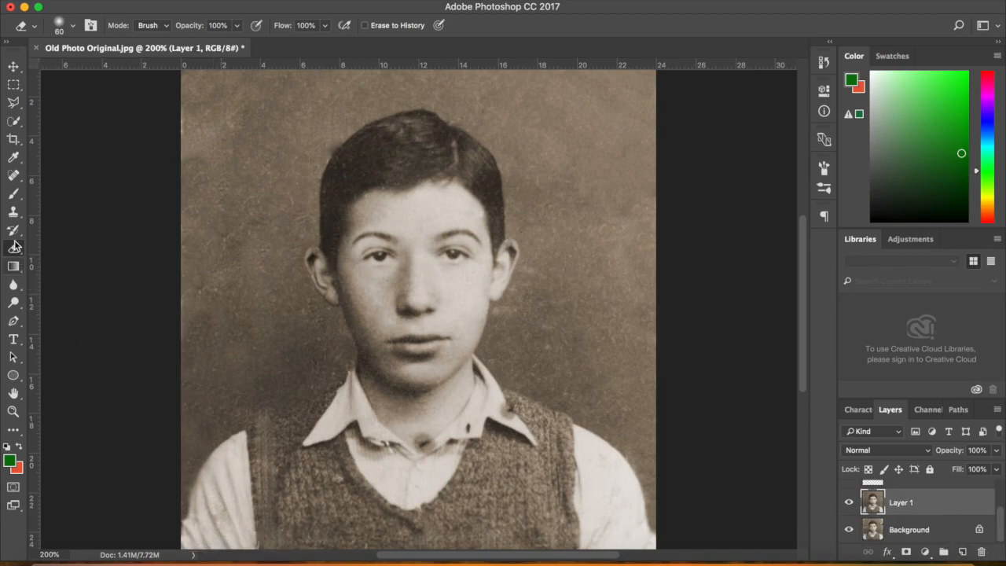
click(14, 180)
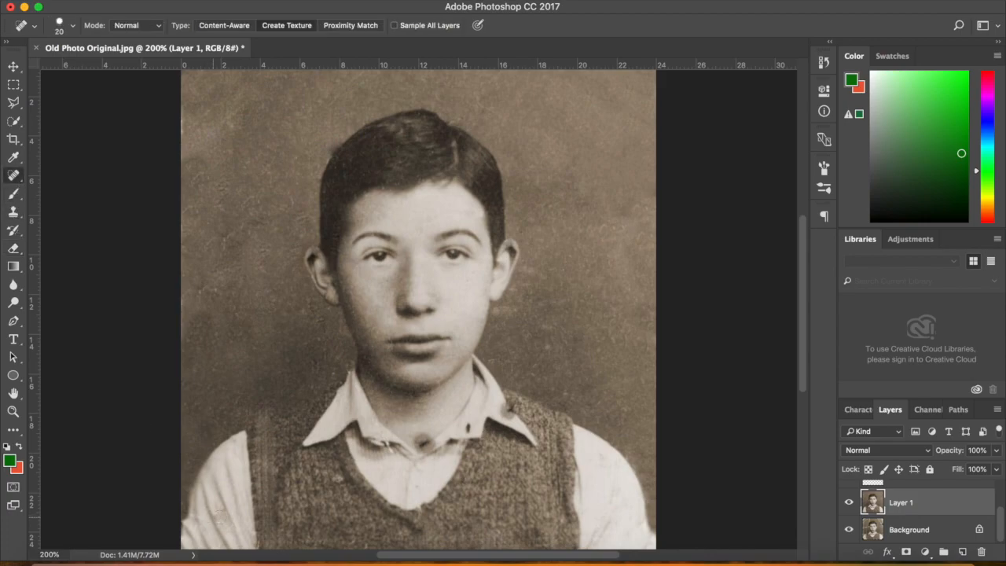
key([)
click(194, 516)
key(bracketleft)
key(bracketleft)
key(bracketleft)
key(bracketleft)
key(bracketleft)
Sample with a 200 px Clone Stamp and clone the collar onto a new top Layer 4
click(13, 212)
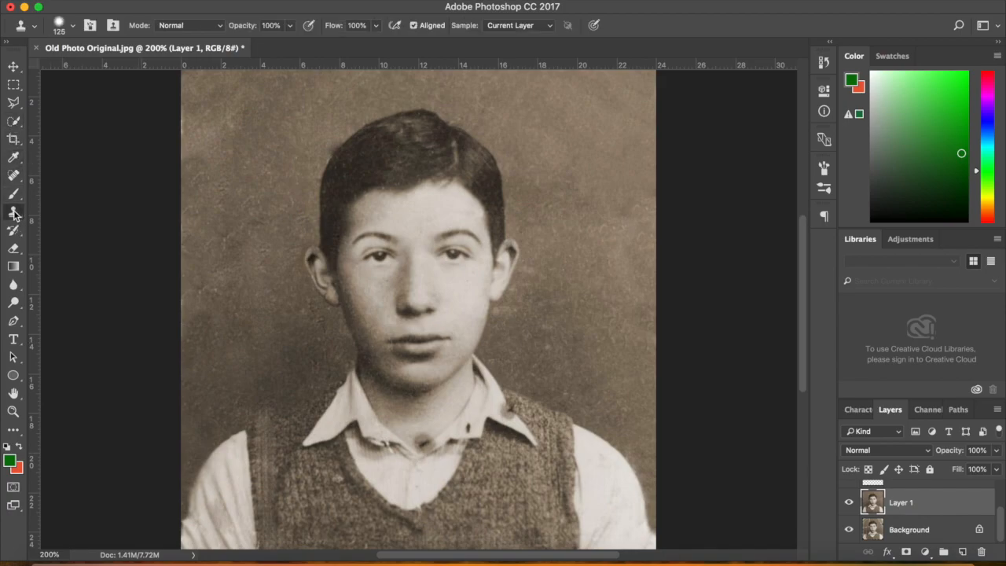
key(bracketright)
key(bracketright)
key(bracketright)
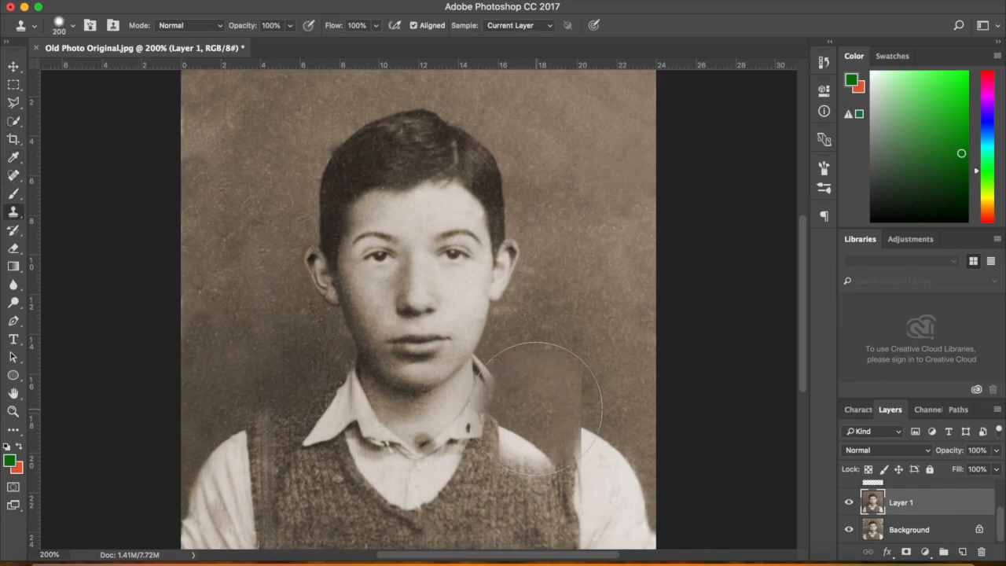
alt+click(536, 409)
drag(1000, 525, 998, 473)
click(964, 553)
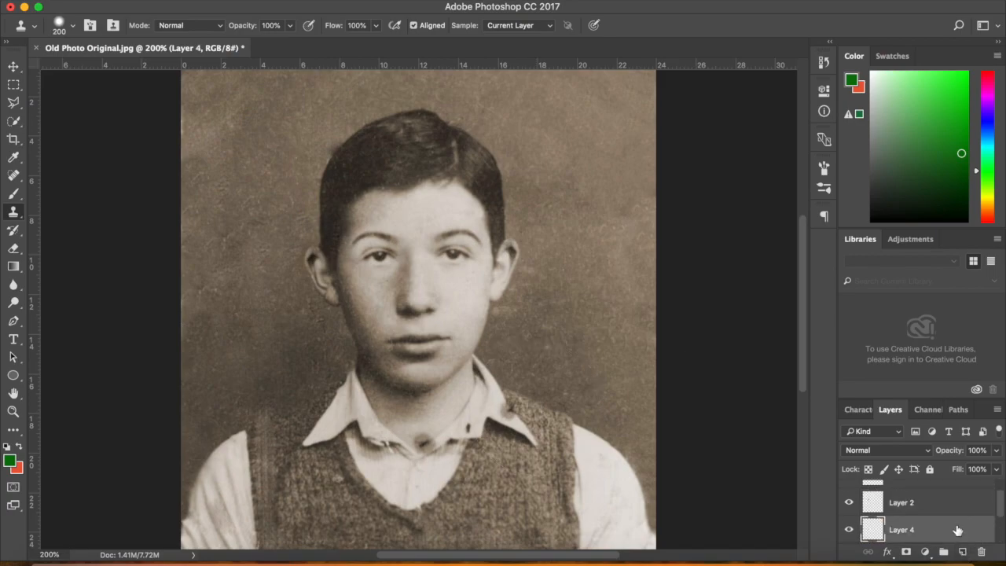
mouse_move(944, 533)
mouse_down()
mouse_move(935, 473)
mouse_move(937, 486)
mouse_up()
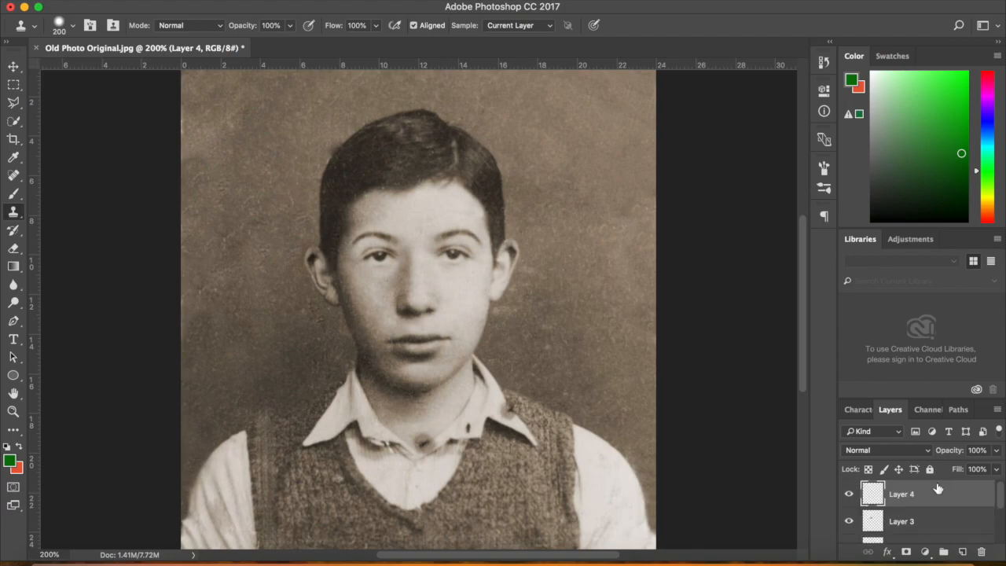
click(312, 404)
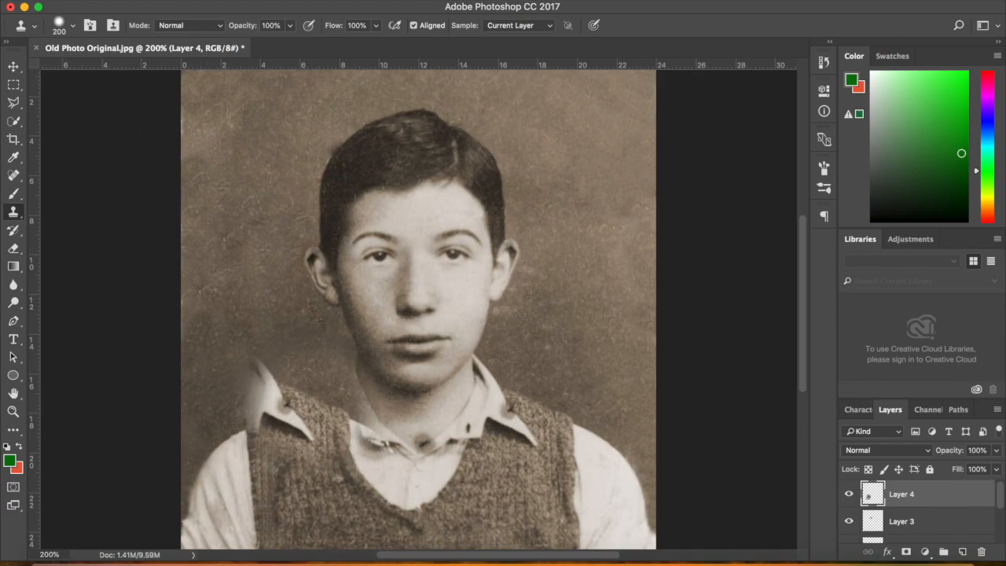
Flip the Layer 4 patch horizontally and select the Move tool
click(156, 1)
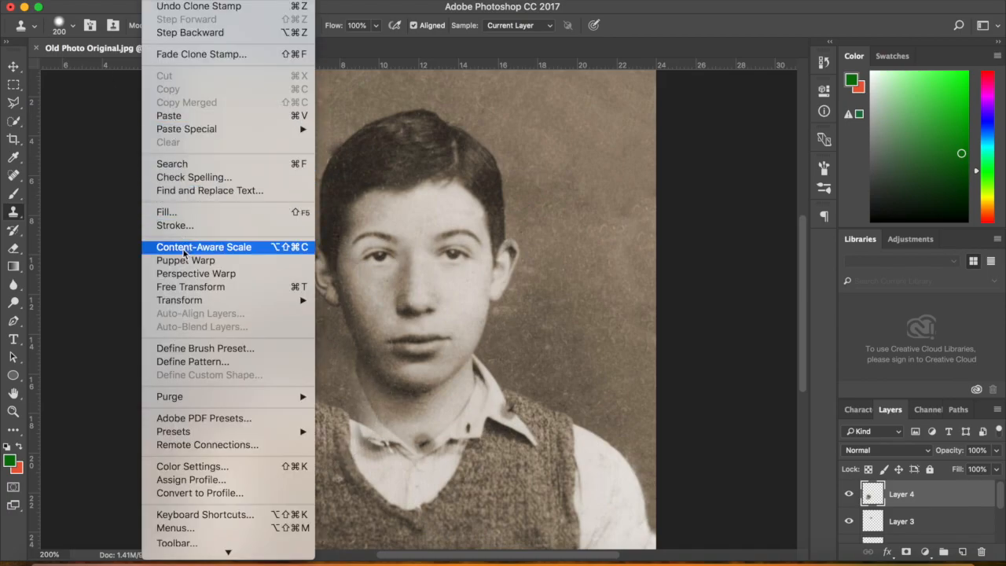
mouse_move(181, 302)
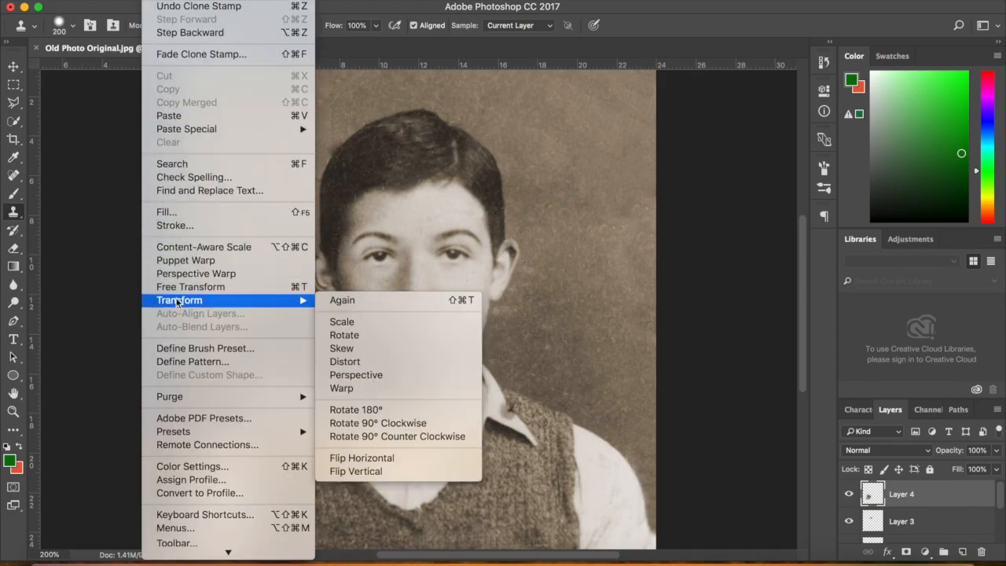
click(373, 458)
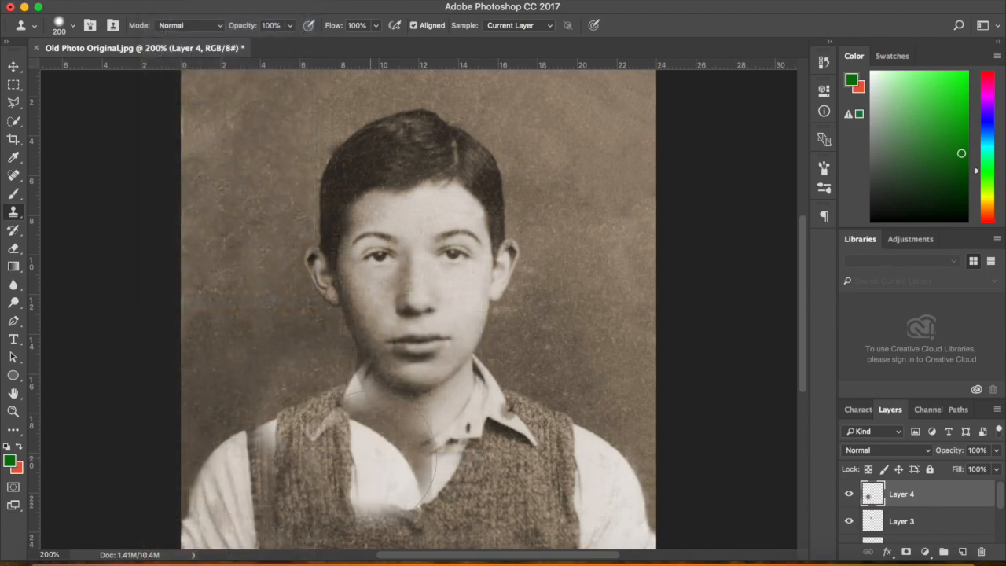
click(13, 67)
Nudge the Layer 4 patch with the arrow keys until it sits over the left shoulder
key(Left)
key(Left)
key(Left)
key(Left)
key(Left)
key(Left)
key(Left)
key(Left)
key(Left)
key(Left)
key(Left)
key(Left)
key(Left)
key(Left)
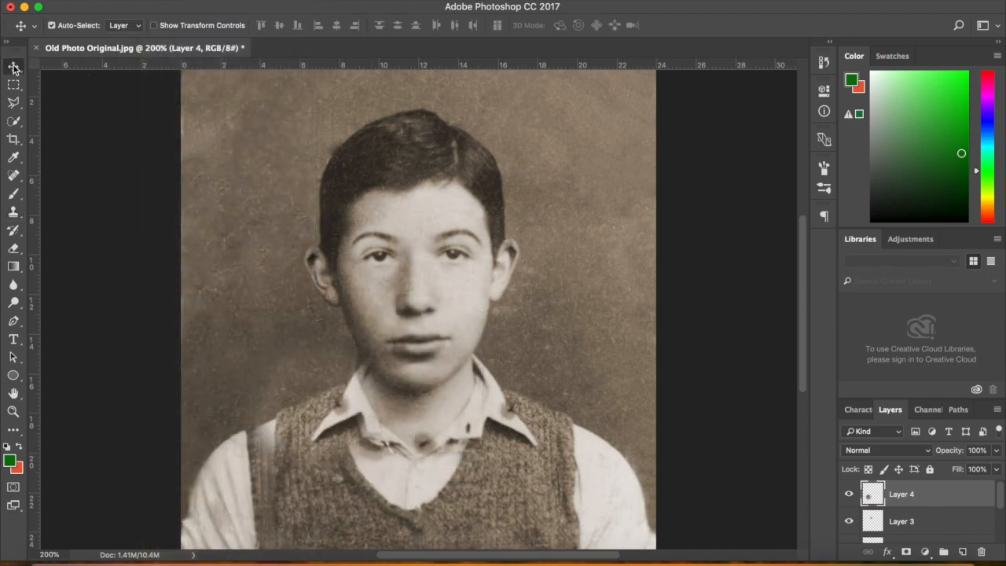
key(Left)
key(Left)
key(Left)
key(Left)
key(Left)
key(Left)
key(Left)
key(Left)
key(Left)
key(Left)
key(Left)
key(Left)
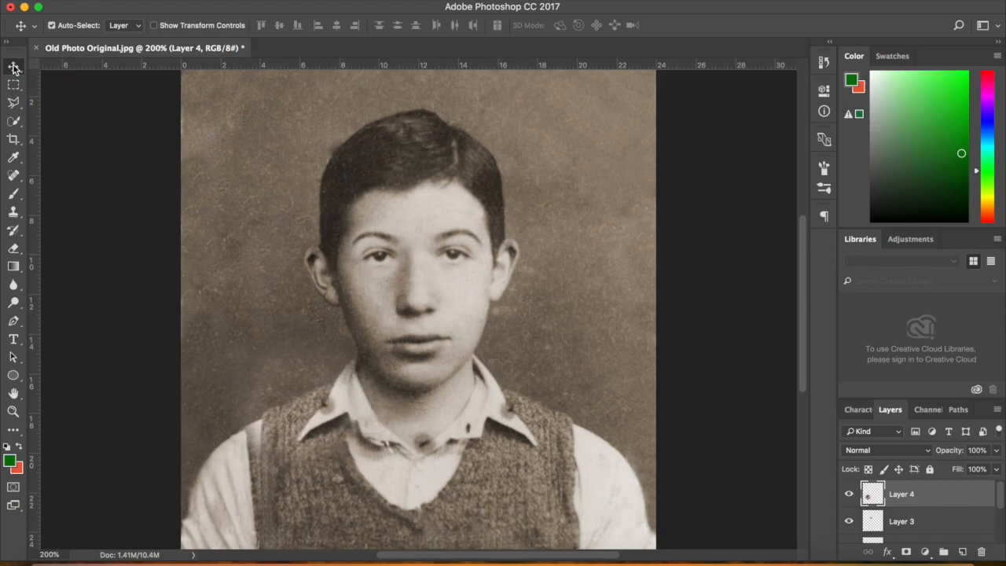
key(Left)
key(Left)
key(Left)
key(Down)
key(Down)
key(Down)
key(Down)
key(Down)
key(Down)
key(Down)
key(Down)
key(Down)
key(Down)
key(Down)
key(Down)
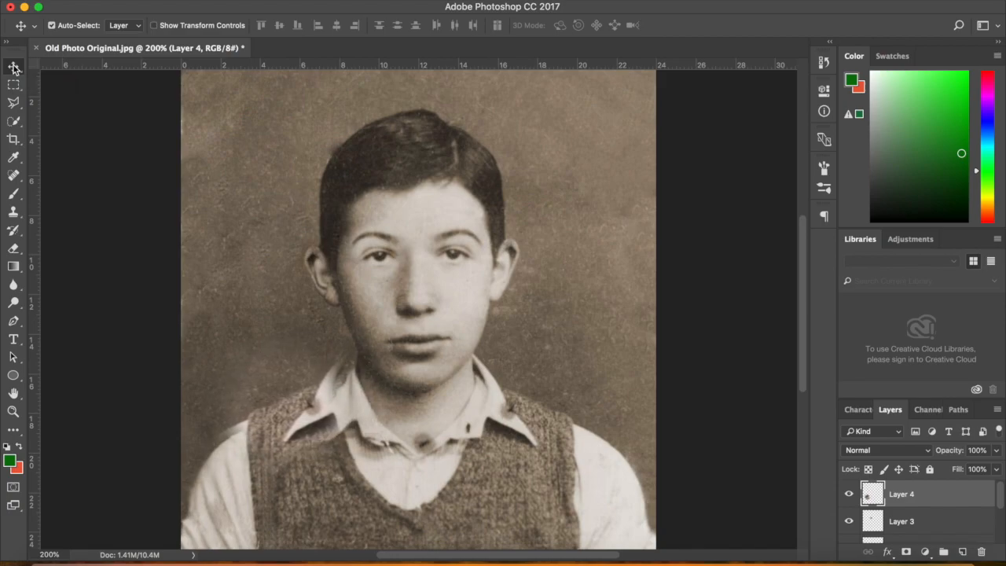
key(Left)
key(Left)
key(Left)
key(Down)
key(Down)
key(Down)
key(Down)
key(Down)
key(Down)
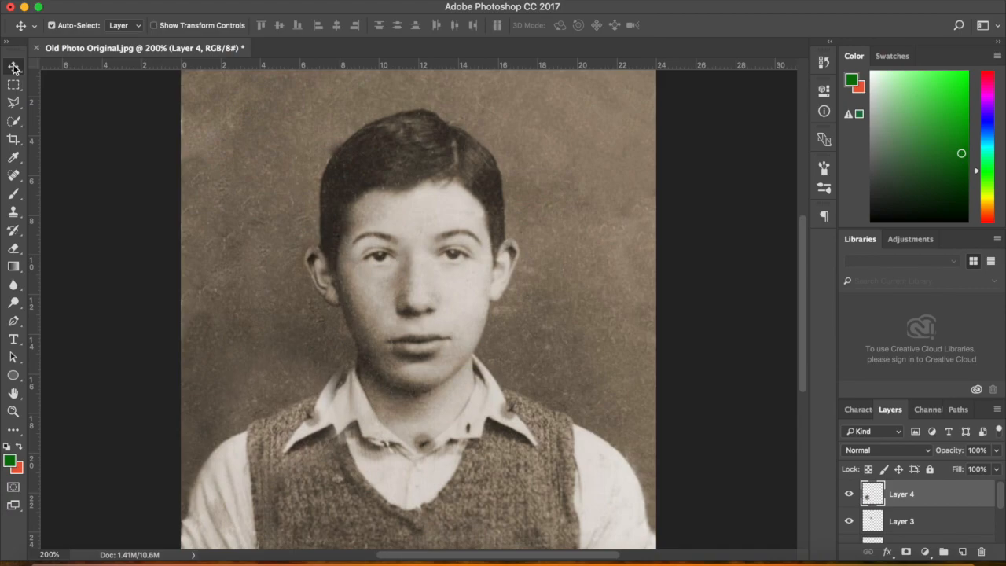
key(Down)
key(Up)
key(Up)
key(shift+Right)
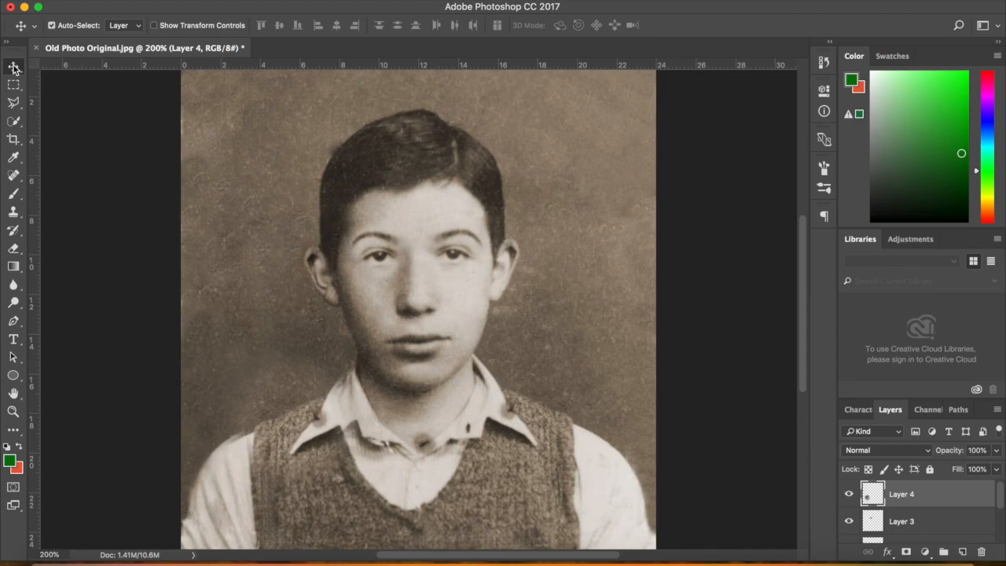
key(Left)
key(Left)
key(Left)
key(Left)
key(Left)
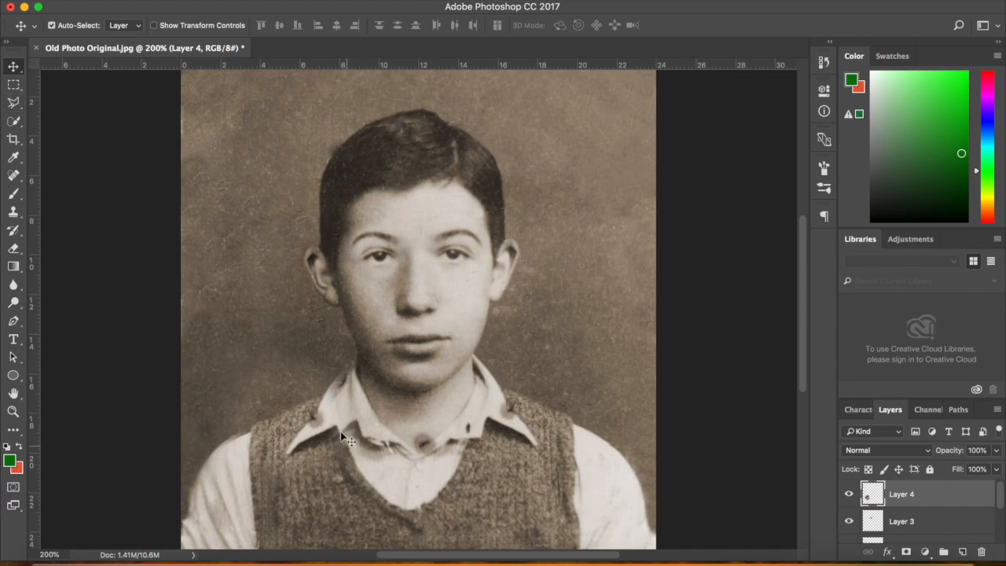
key(Right)
key(Right)
key(Right)
key(Right)
key(Right)
key(Right)
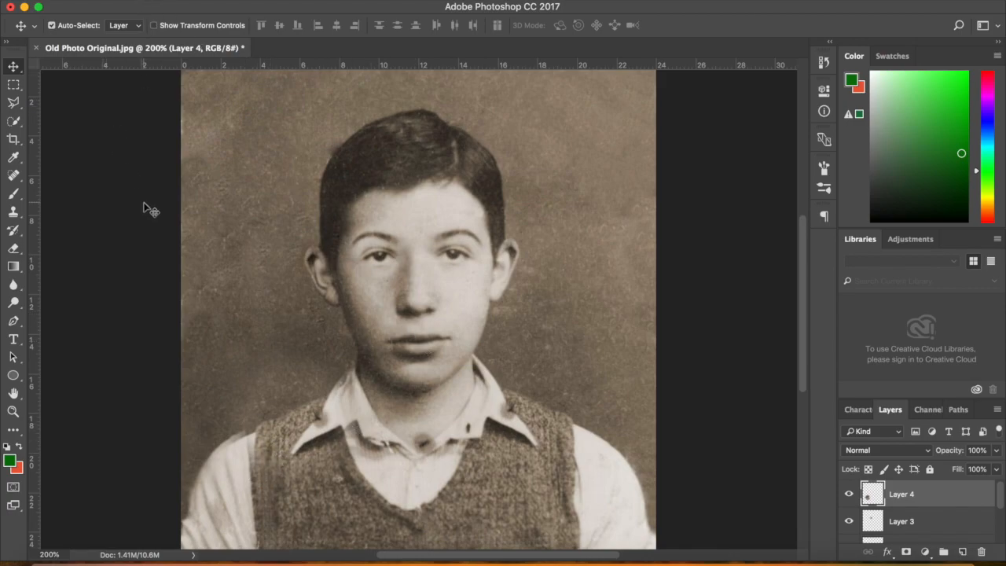
Stretch the Layer 4 patch slightly wider to the left with Free Transform
key(super+t)
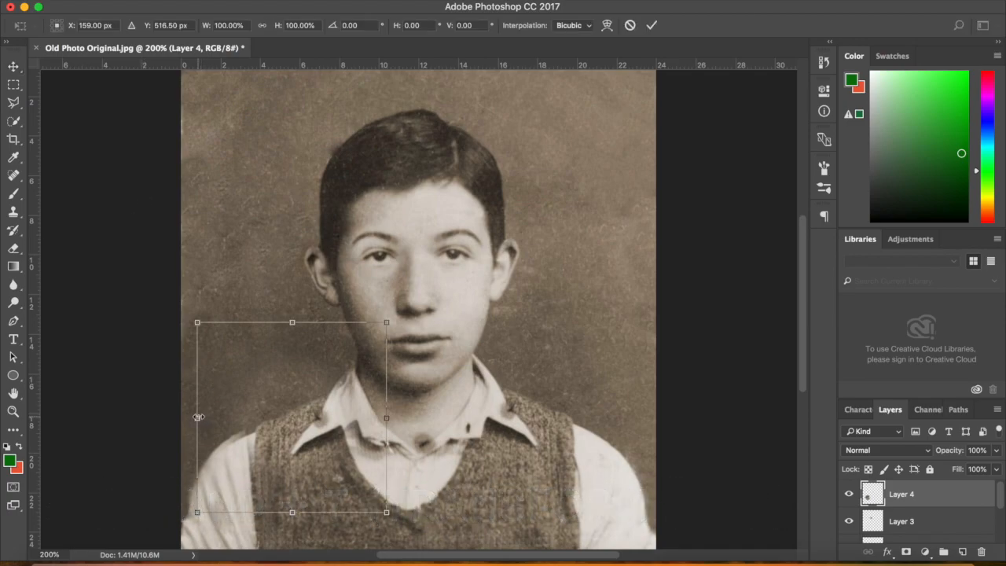
mouse_move(198, 418)
mouse_down()
mouse_move(180, 418)
mouse_move(189, 418)
mouse_up()
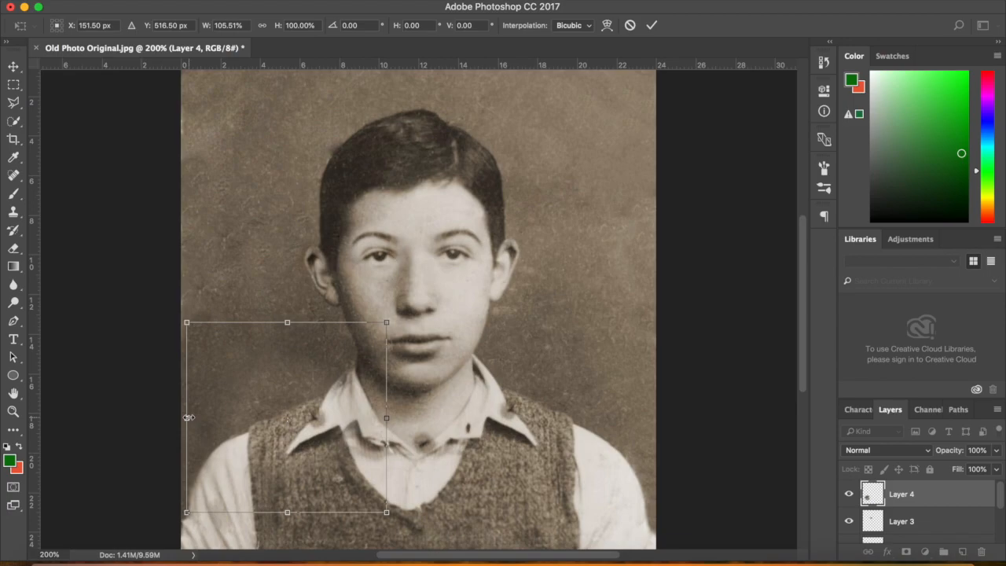
key(Return)
Erase Layer 4 over the sweater's upper left with the plain Eraser
click(15, 250)
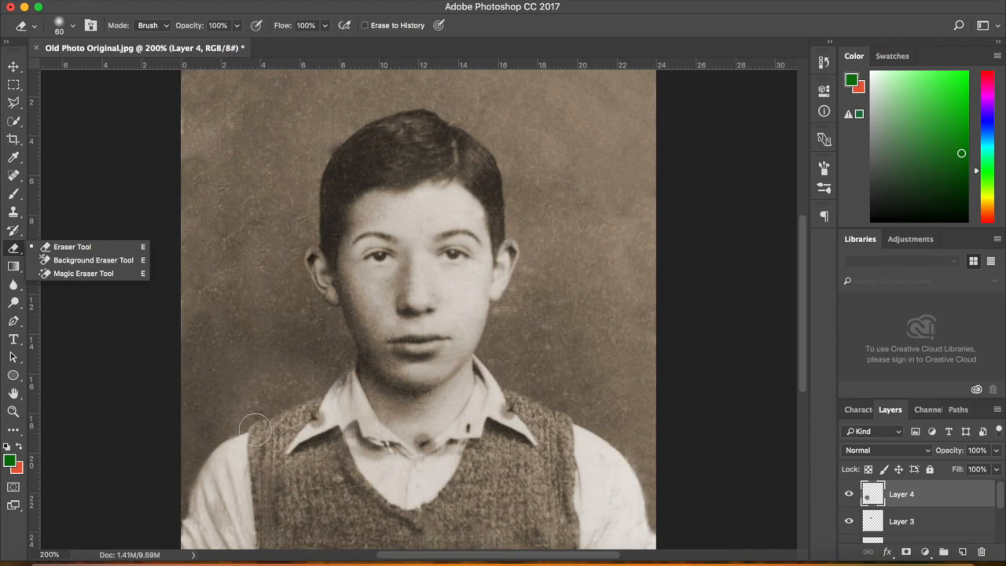
click(71, 247)
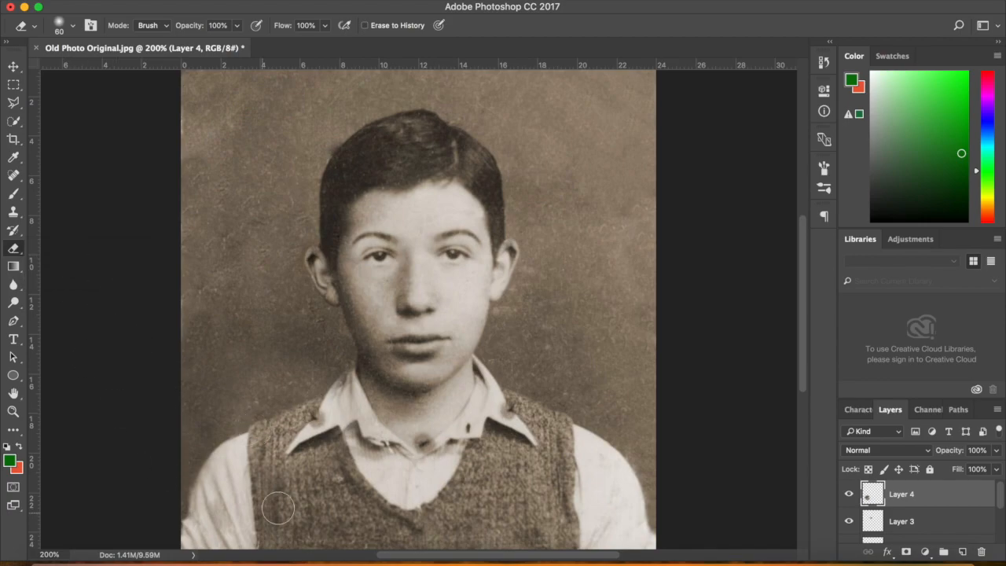
mouse_move(274, 471)
mouse_down()
mouse_move(308, 479)
mouse_move(309, 451)
mouse_move(284, 451)
mouse_move(331, 428)
mouse_move(343, 401)
mouse_move(245, 458)
mouse_move(227, 406)
mouse_move(236, 434)
mouse_up()
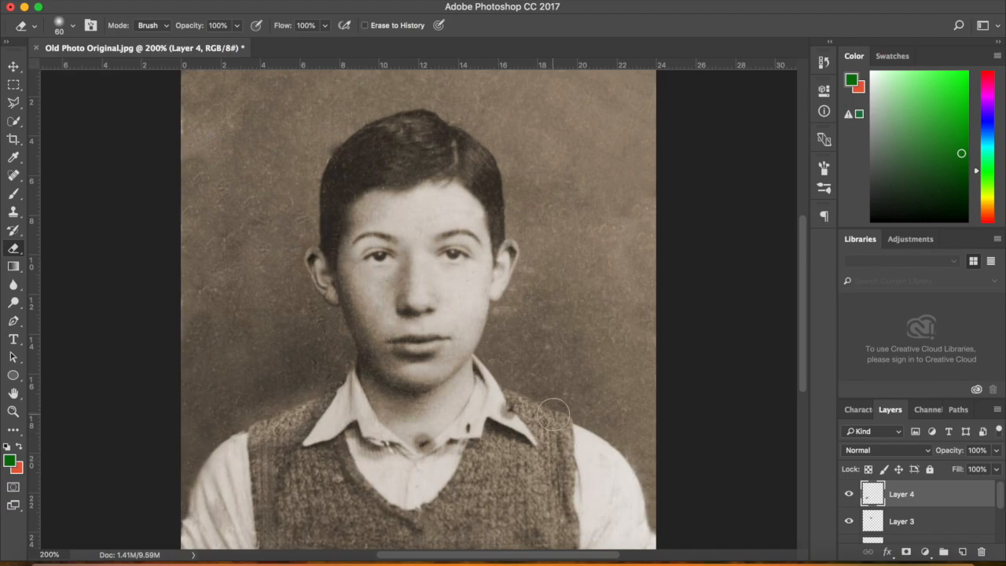
Darken Layer 4's collar patch with Brightness -39 and Contrast 20
click(187, 1)
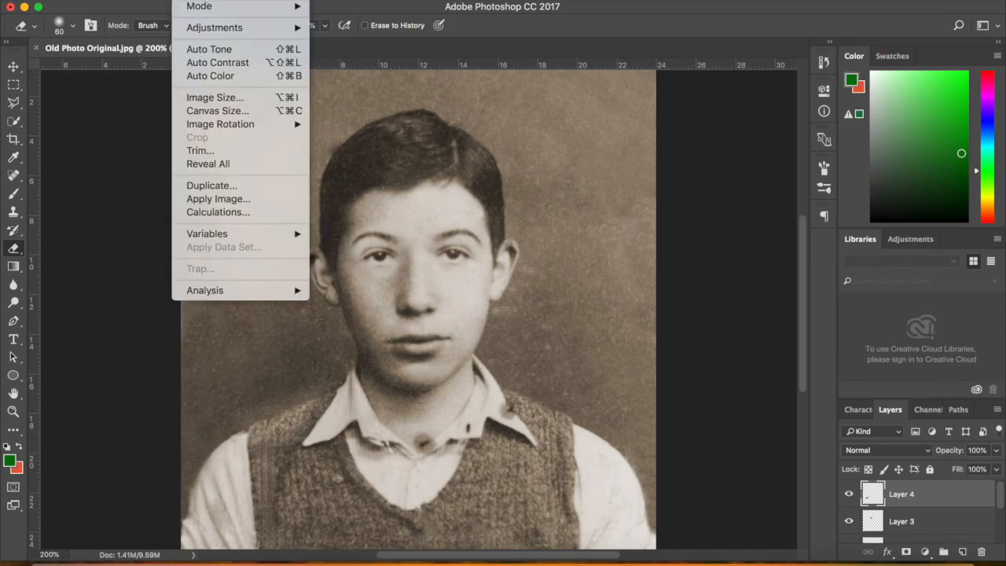
mouse_move(228, 27)
click(360, 28)
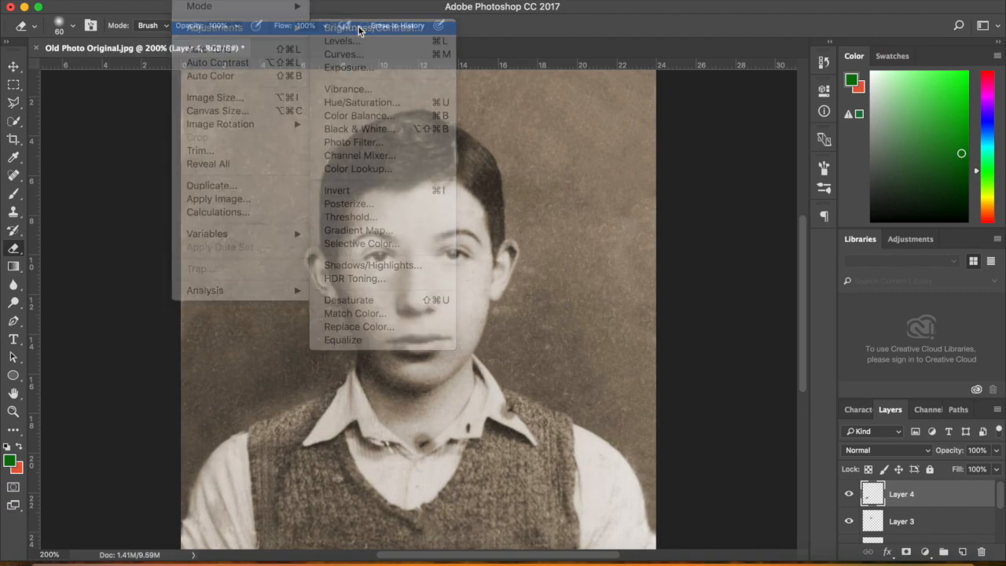
drag(843, 134, 825, 138)
drag(843, 165, 857, 167)
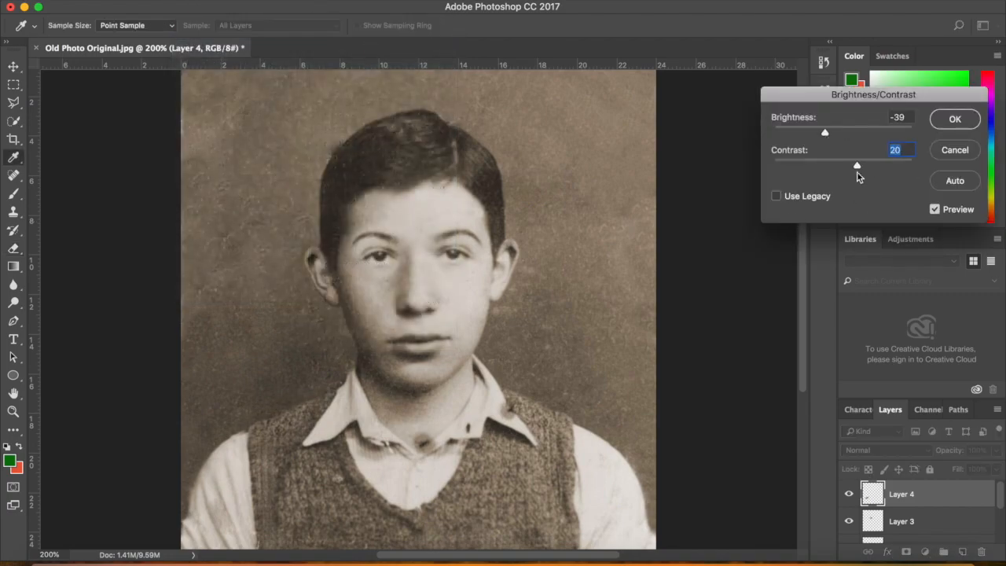
key(Return)
key(e)
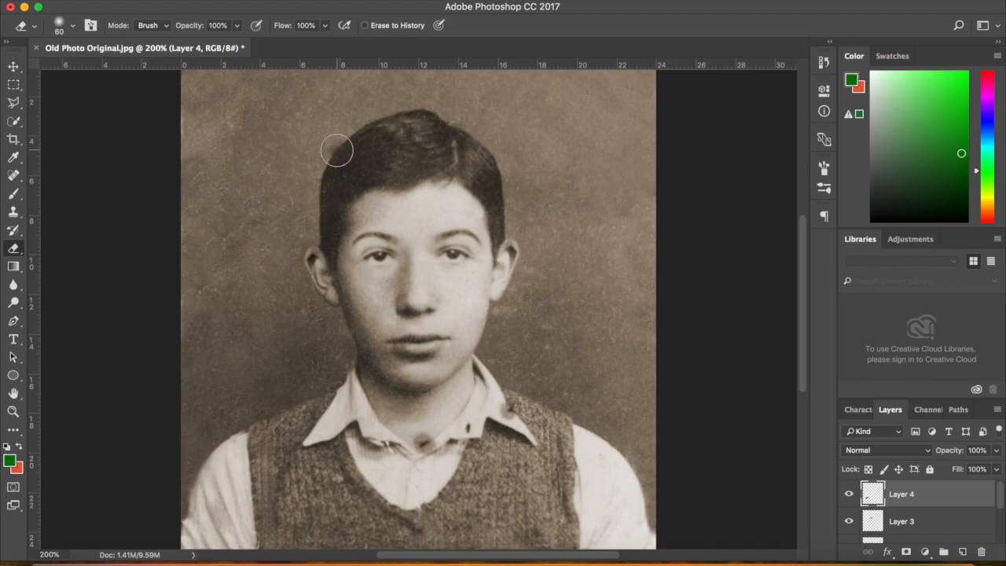
drag(1003, 502, 1002, 539)
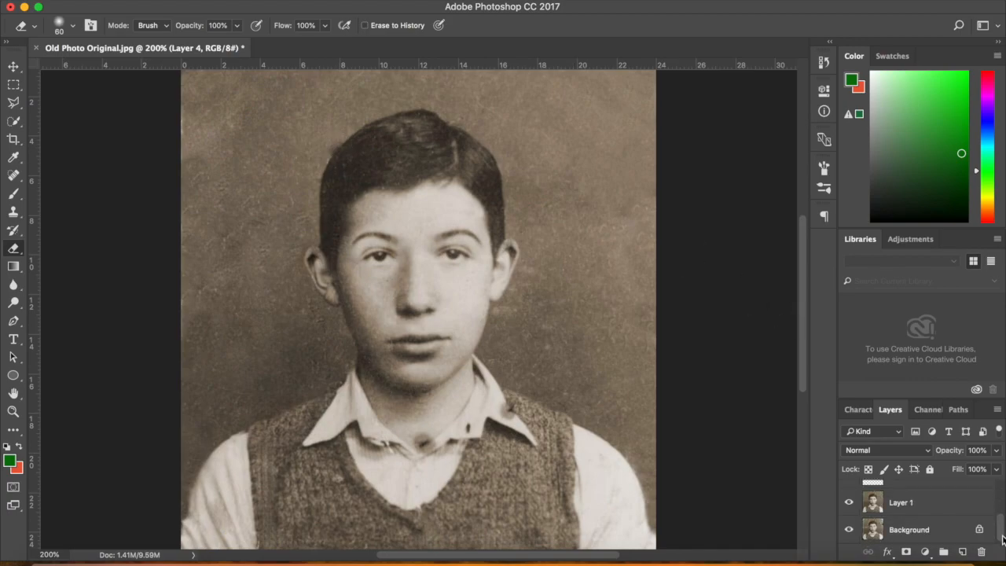
Sample the hair on Layer 1 with a 50 px Clone Stamp and paint it at the head's top-left
click(947, 509)
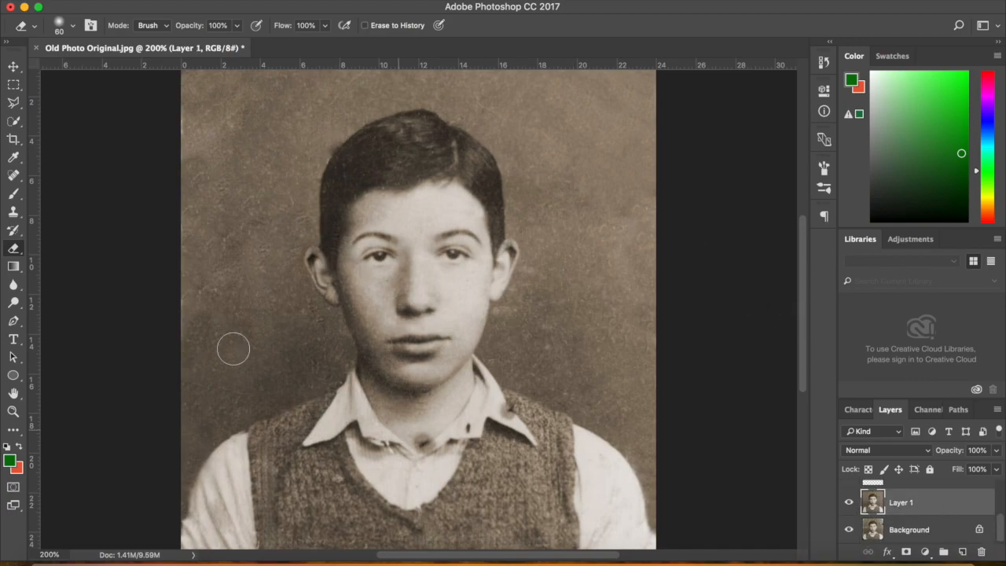
click(14, 211)
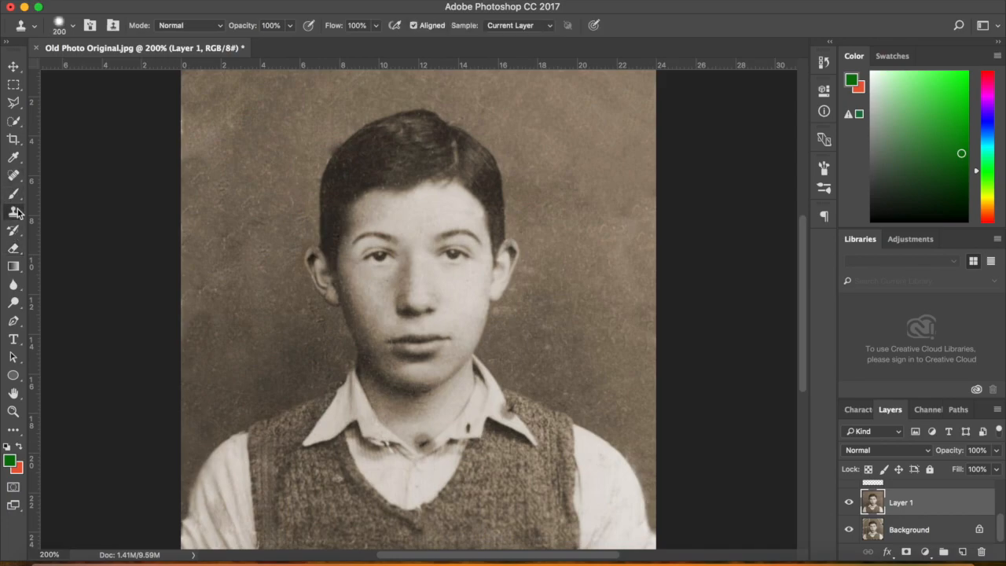
click(329, 141)
key(bracketleft)
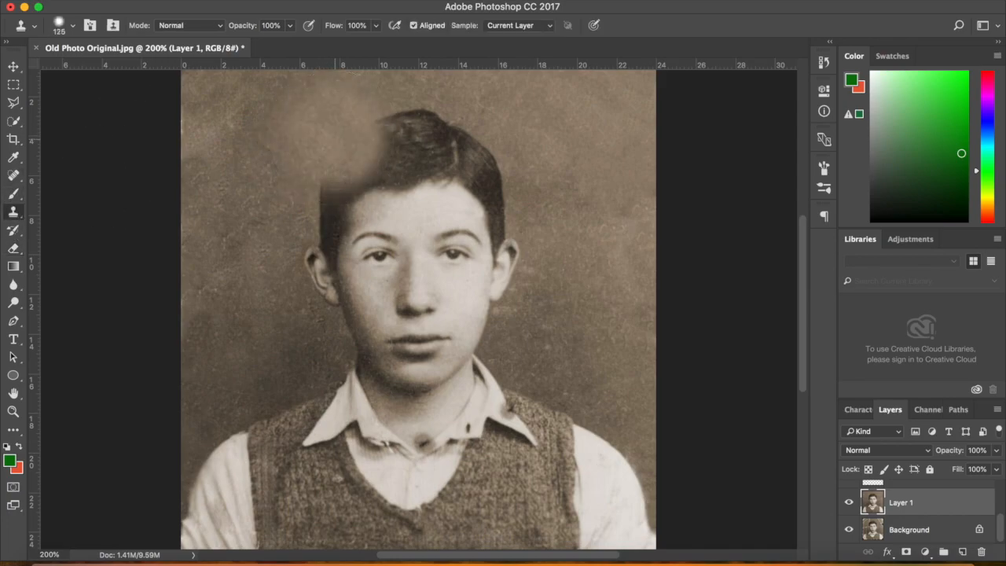
key(bracketleft)
key(bracketleft)
key(bracketleft)
key(bracketleft)
key(bracketleft)
key(bracketleft)
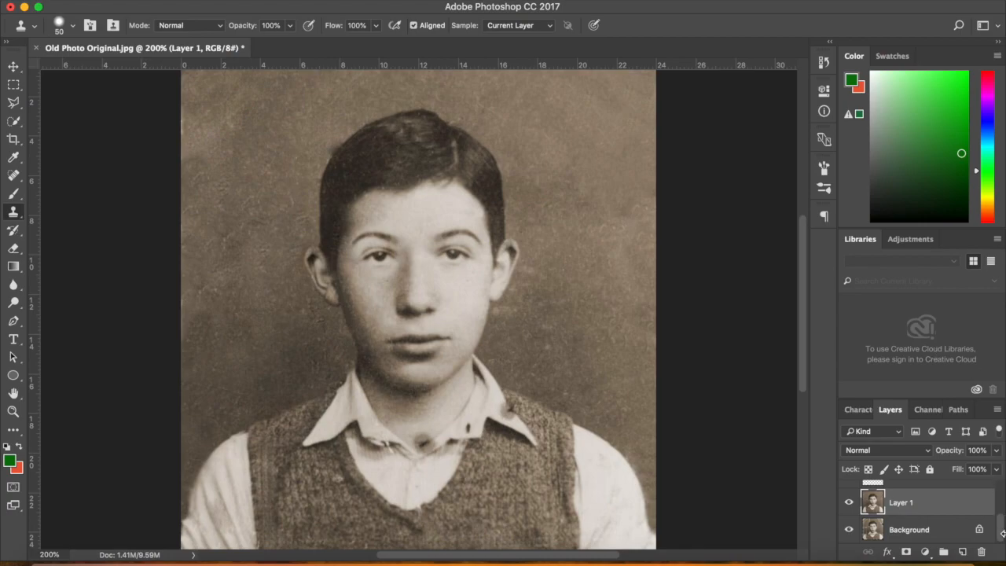
drag(1002, 537, 1004, 483)
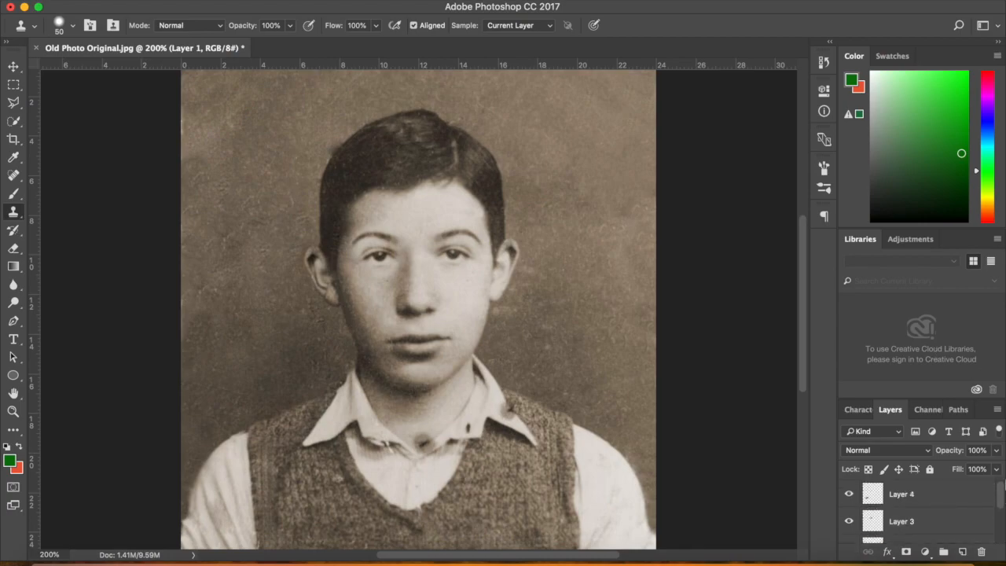
click(956, 500)
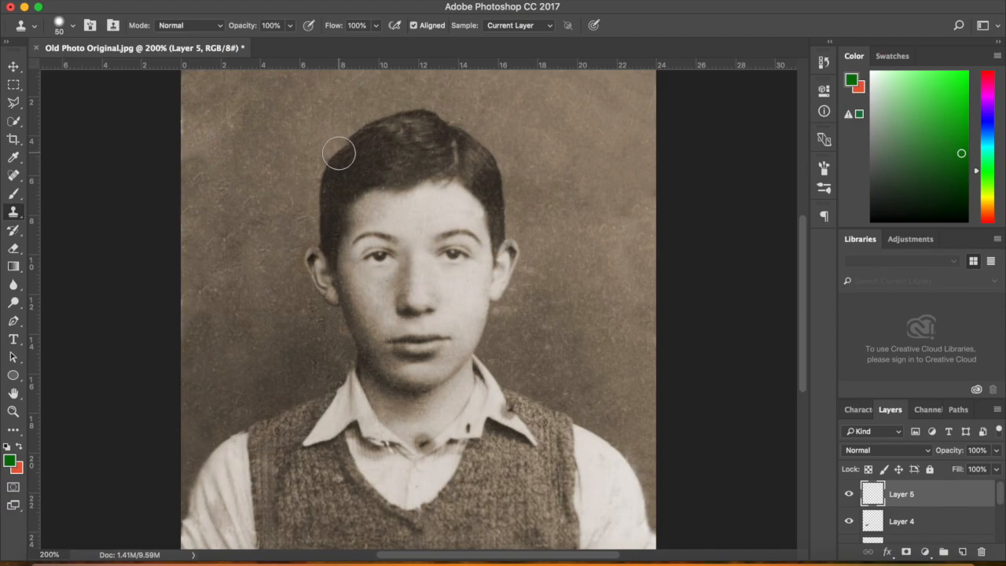
drag(339, 153, 371, 149)
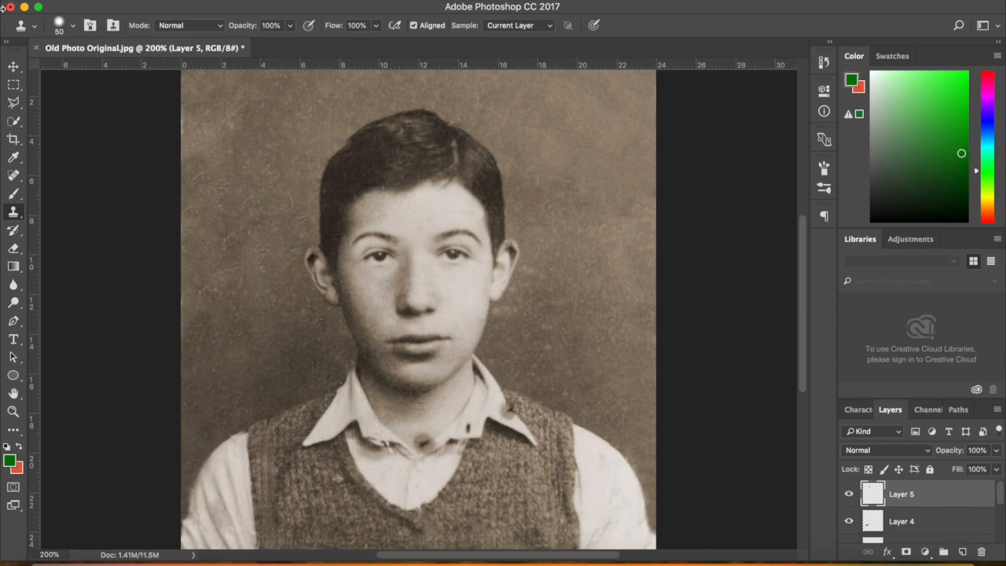
Rotate the cloned hair patch about -7.38° to fit and commit it
key(ctrl+t)
drag(404, 115, 398, 109)
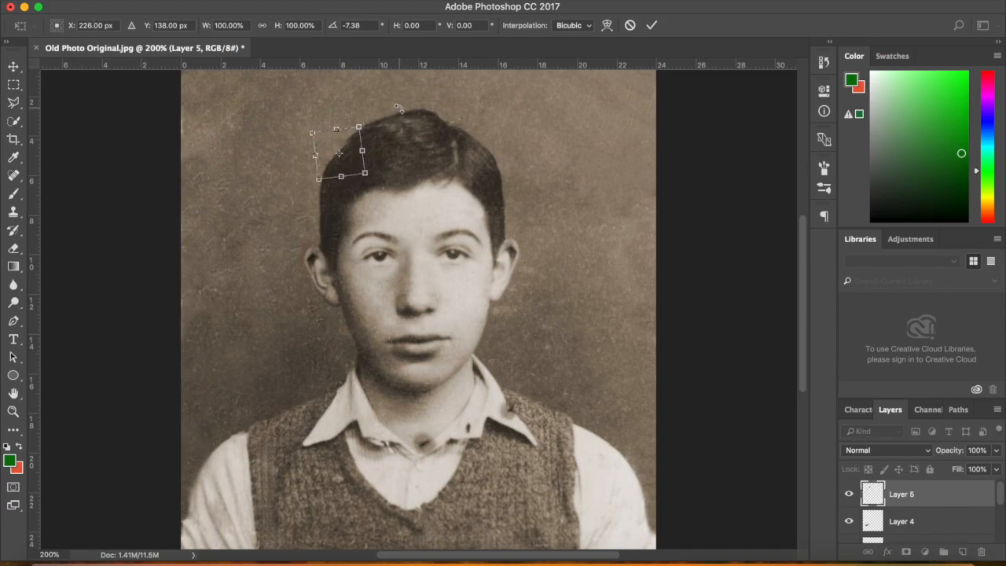
key(Return)
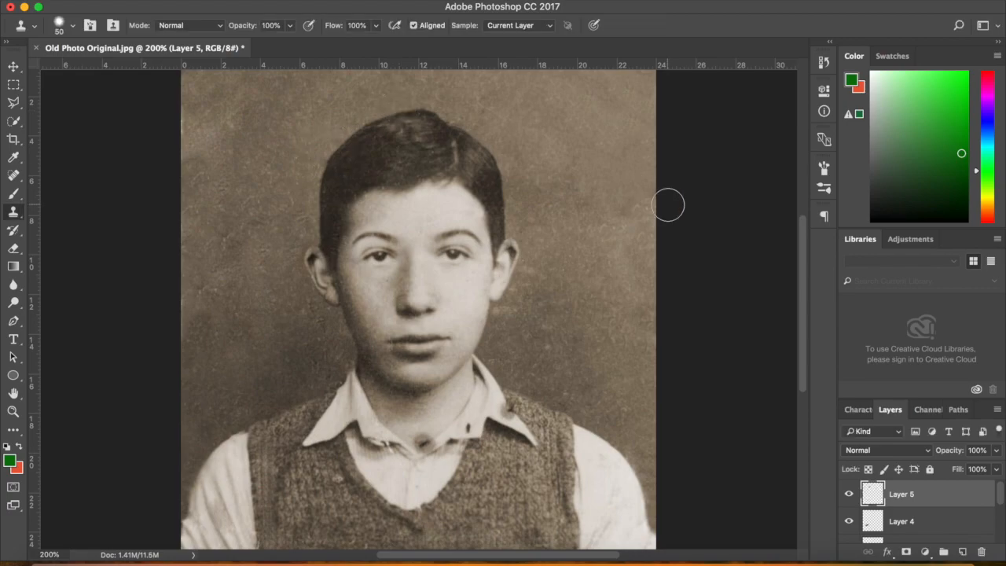
Clone out the dark blotches on the collar, chest, neck and right collar, shrinking the brush to 30
drag(802, 287, 801, 328)
drag(472, 327, 423, 342)
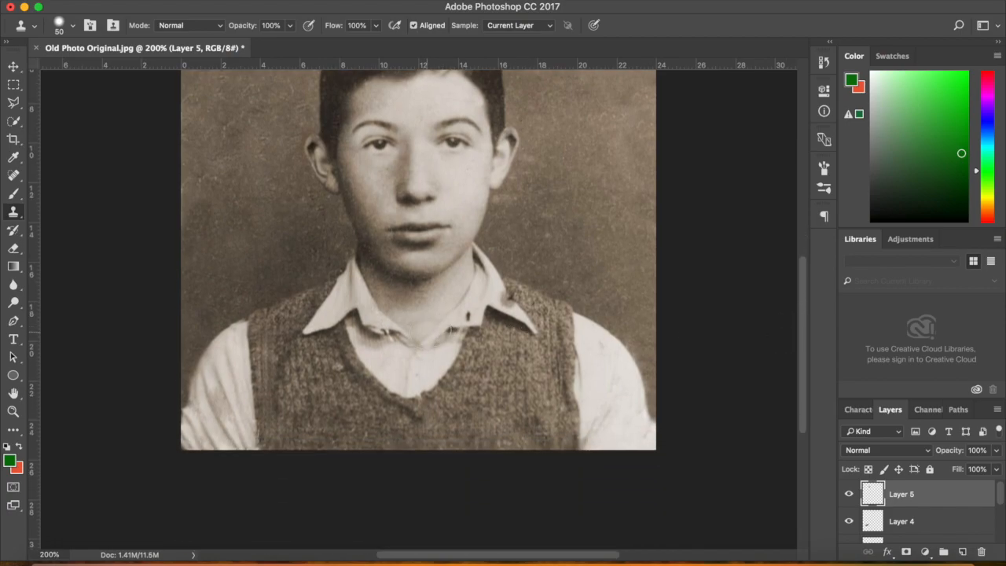
click(425, 330)
click(509, 298)
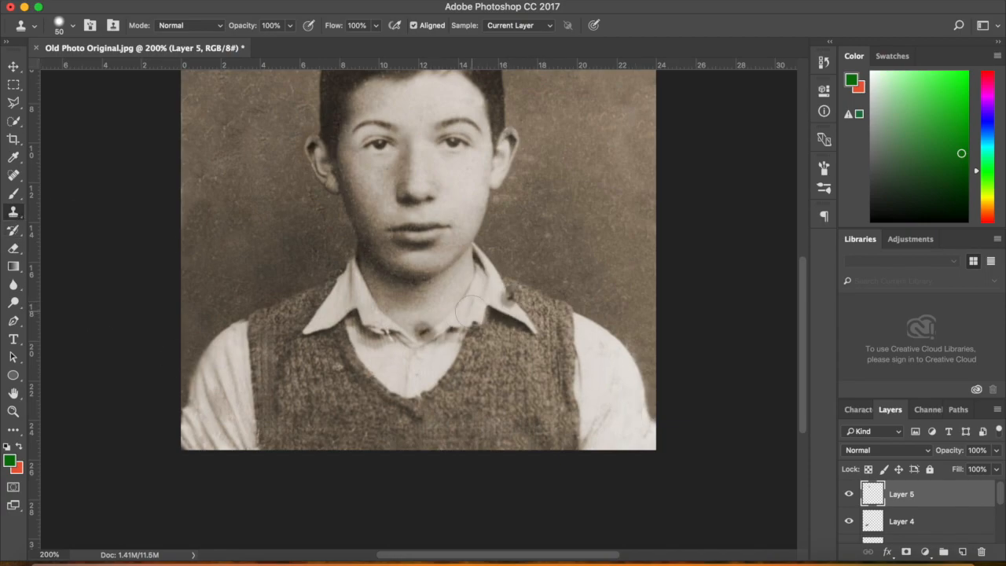
key(bracketleft)
key(bracketleft)
key(bracketleft)
key(bracketleft)
alt+click(498, 288)
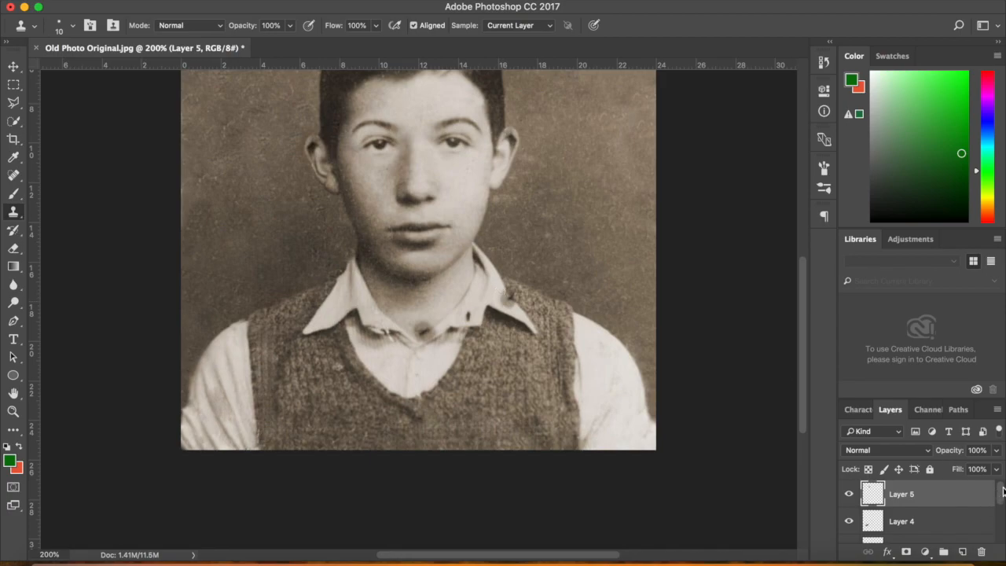
On Layer 1, clone clean collar over the dark neckline notch with a 10-pixel brush
drag(1003, 491, 1002, 530)
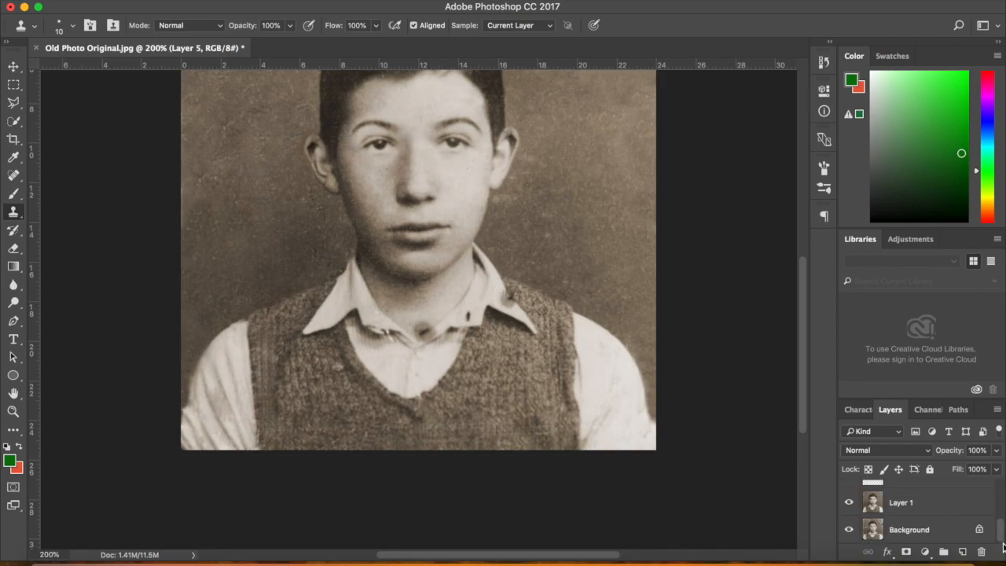
click(966, 504)
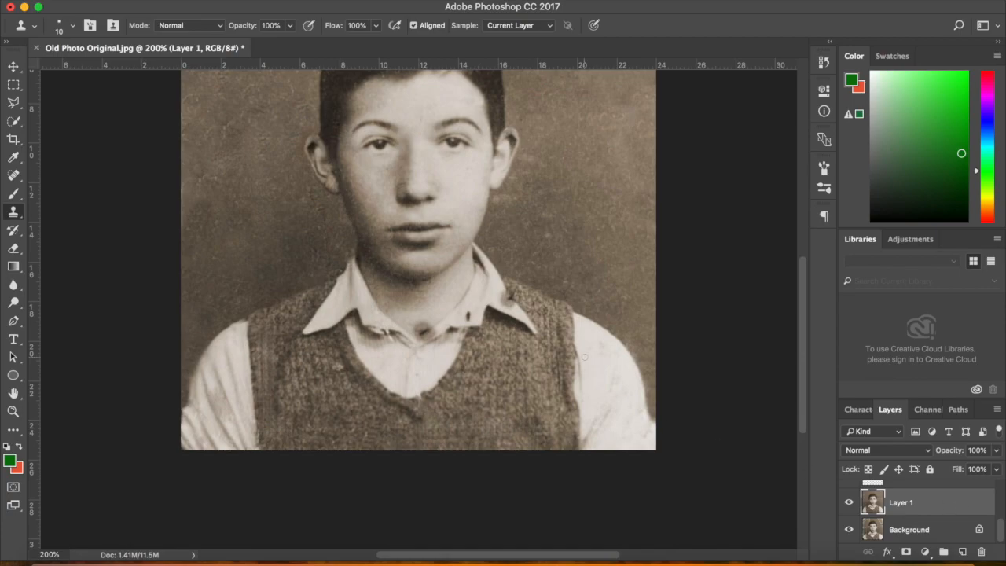
key(bracketright)
key(bracketleft)
alt+click(447, 323)
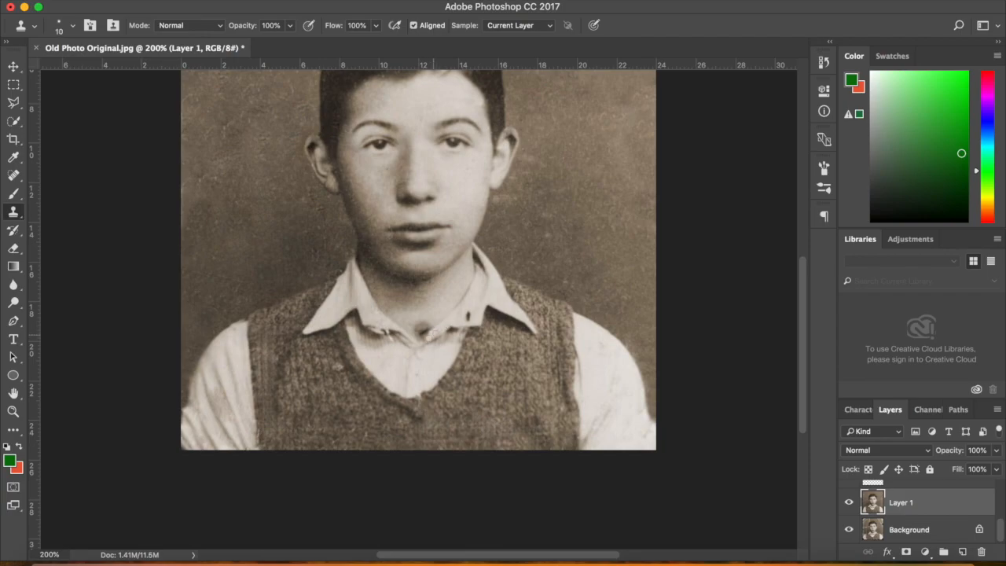
click(418, 331)
alt+click(435, 321)
drag(423, 328, 419, 331)
key(super+minus)
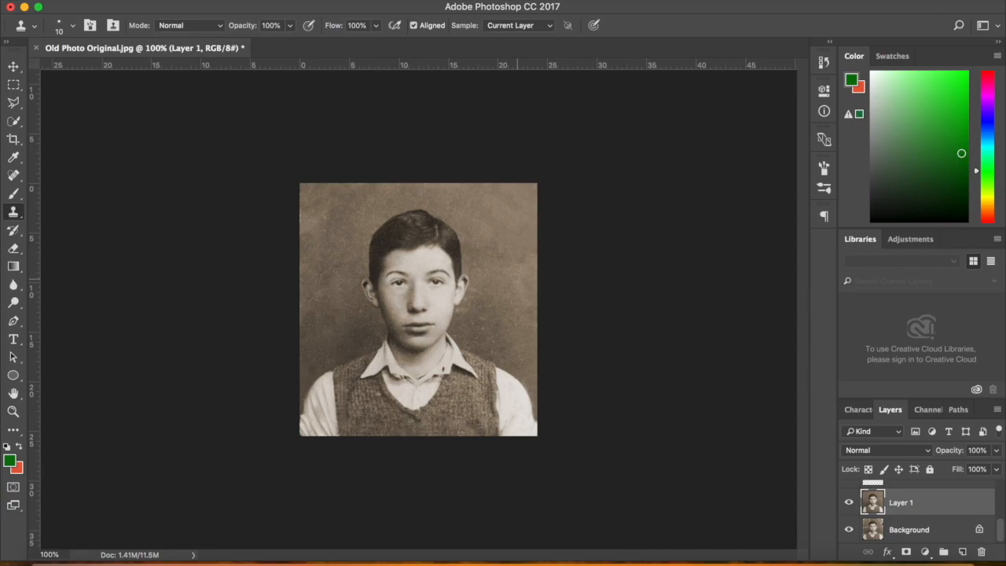
drag(1001, 533, 1001, 530)
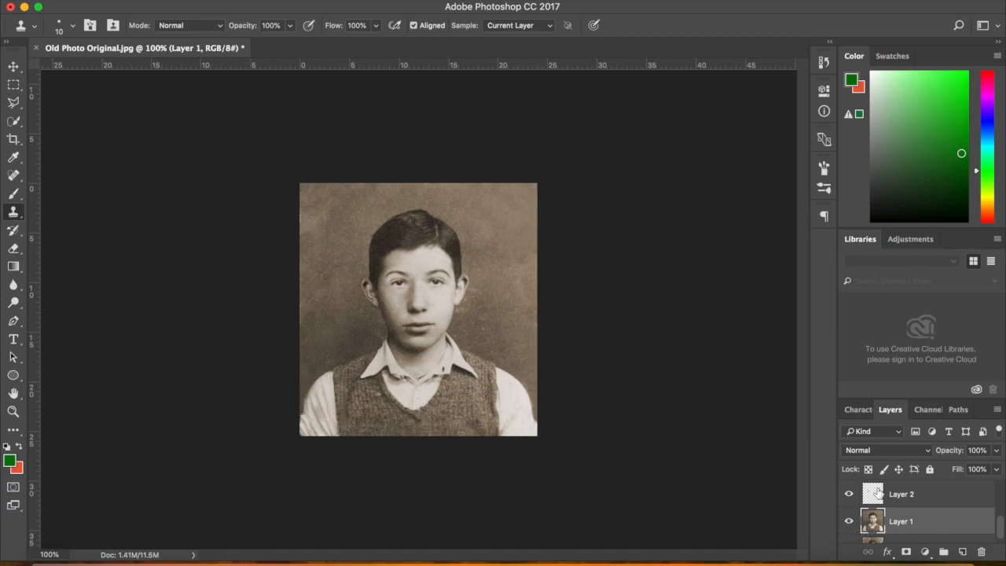
click(849, 524)
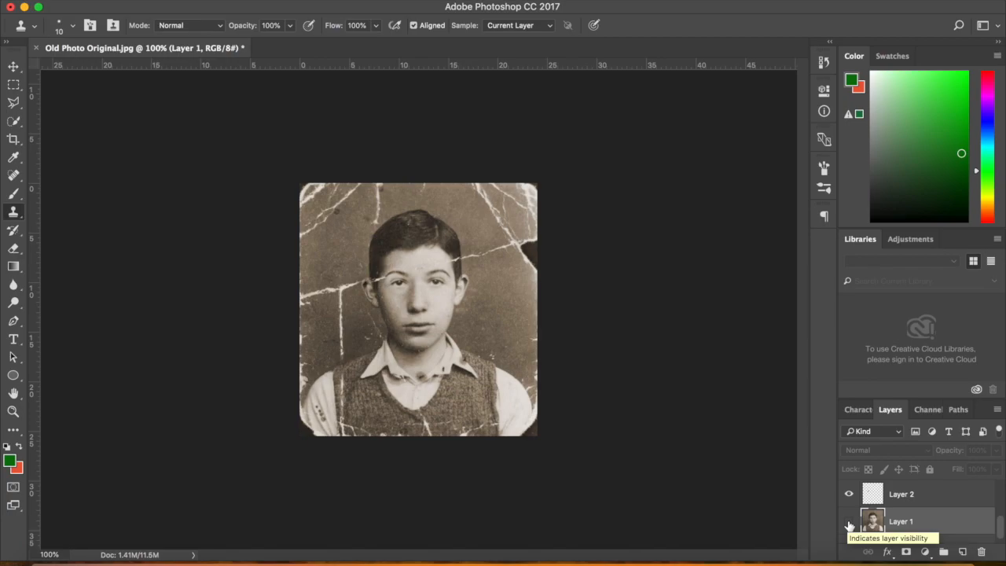
click(849, 522)
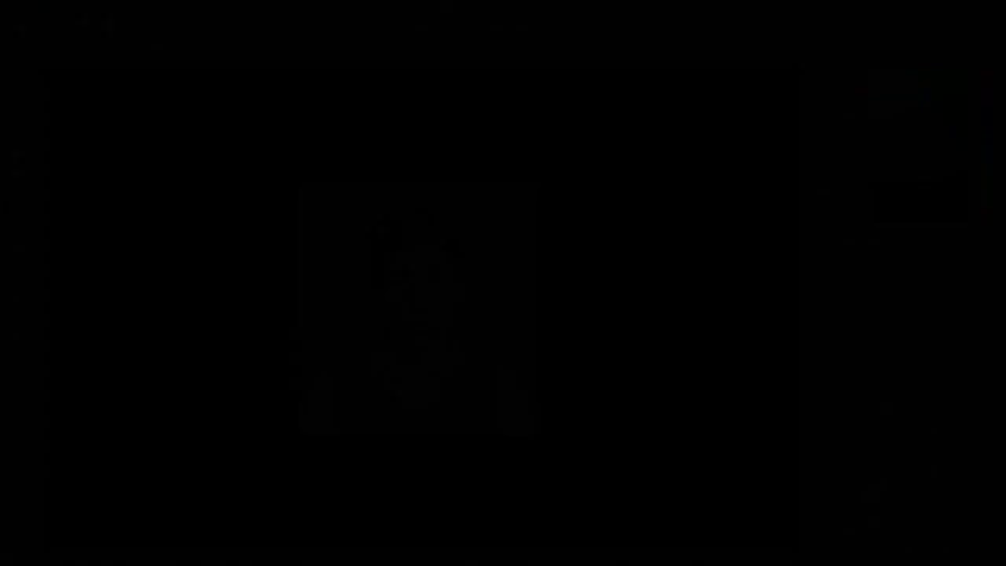